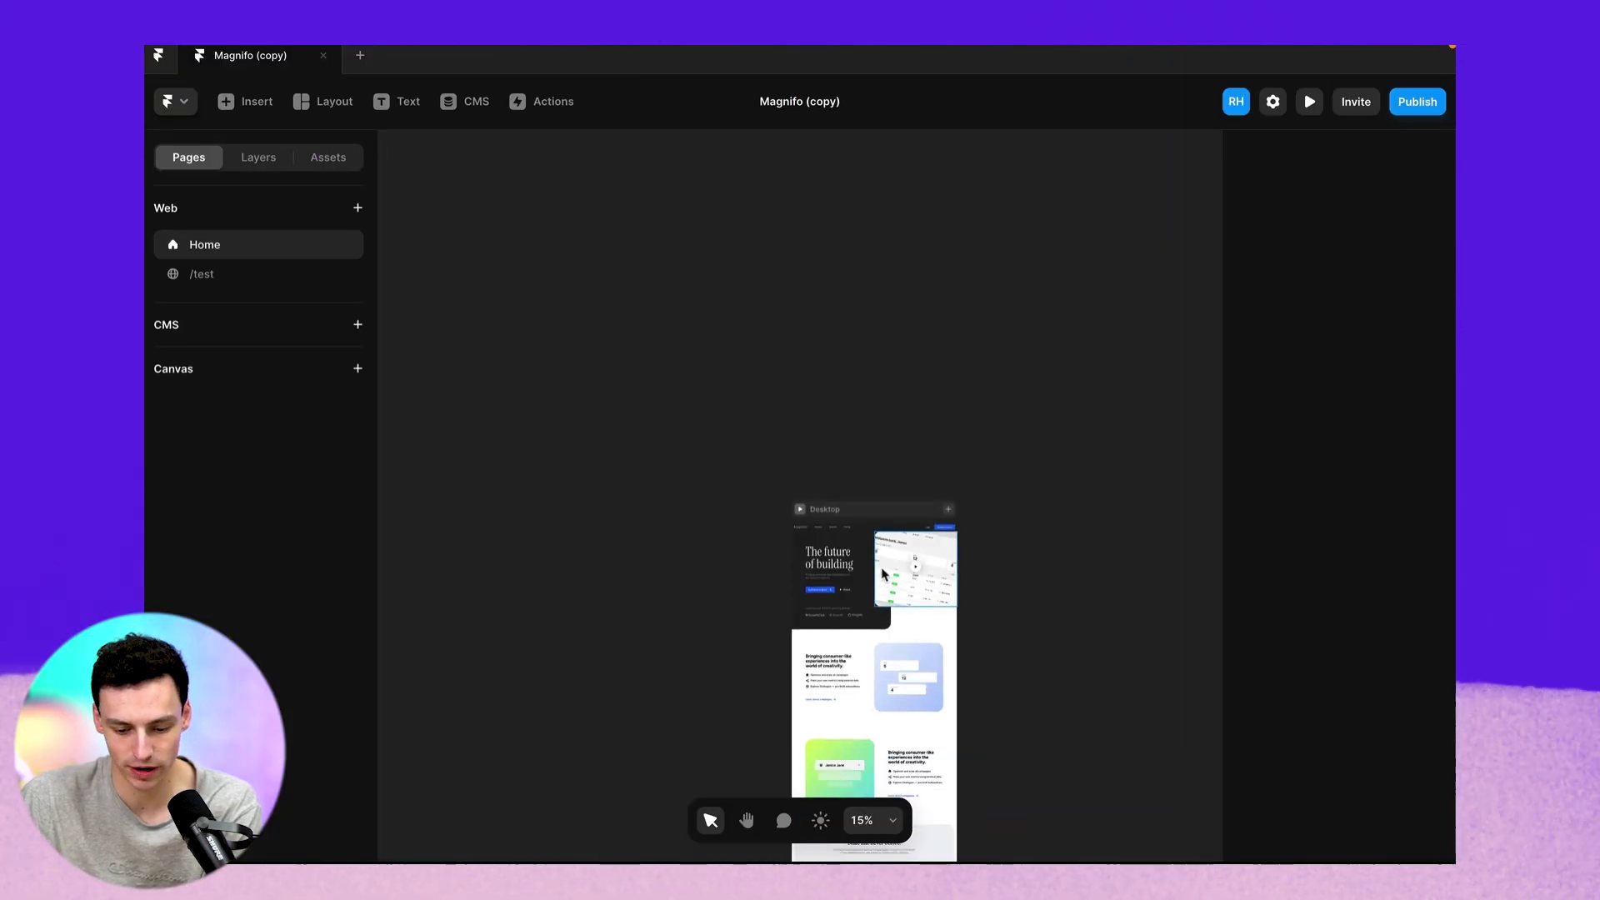
Preview the Magnifo landing page live, scroll through it, then return to the editor.
scroll(883, 573, down, 10)
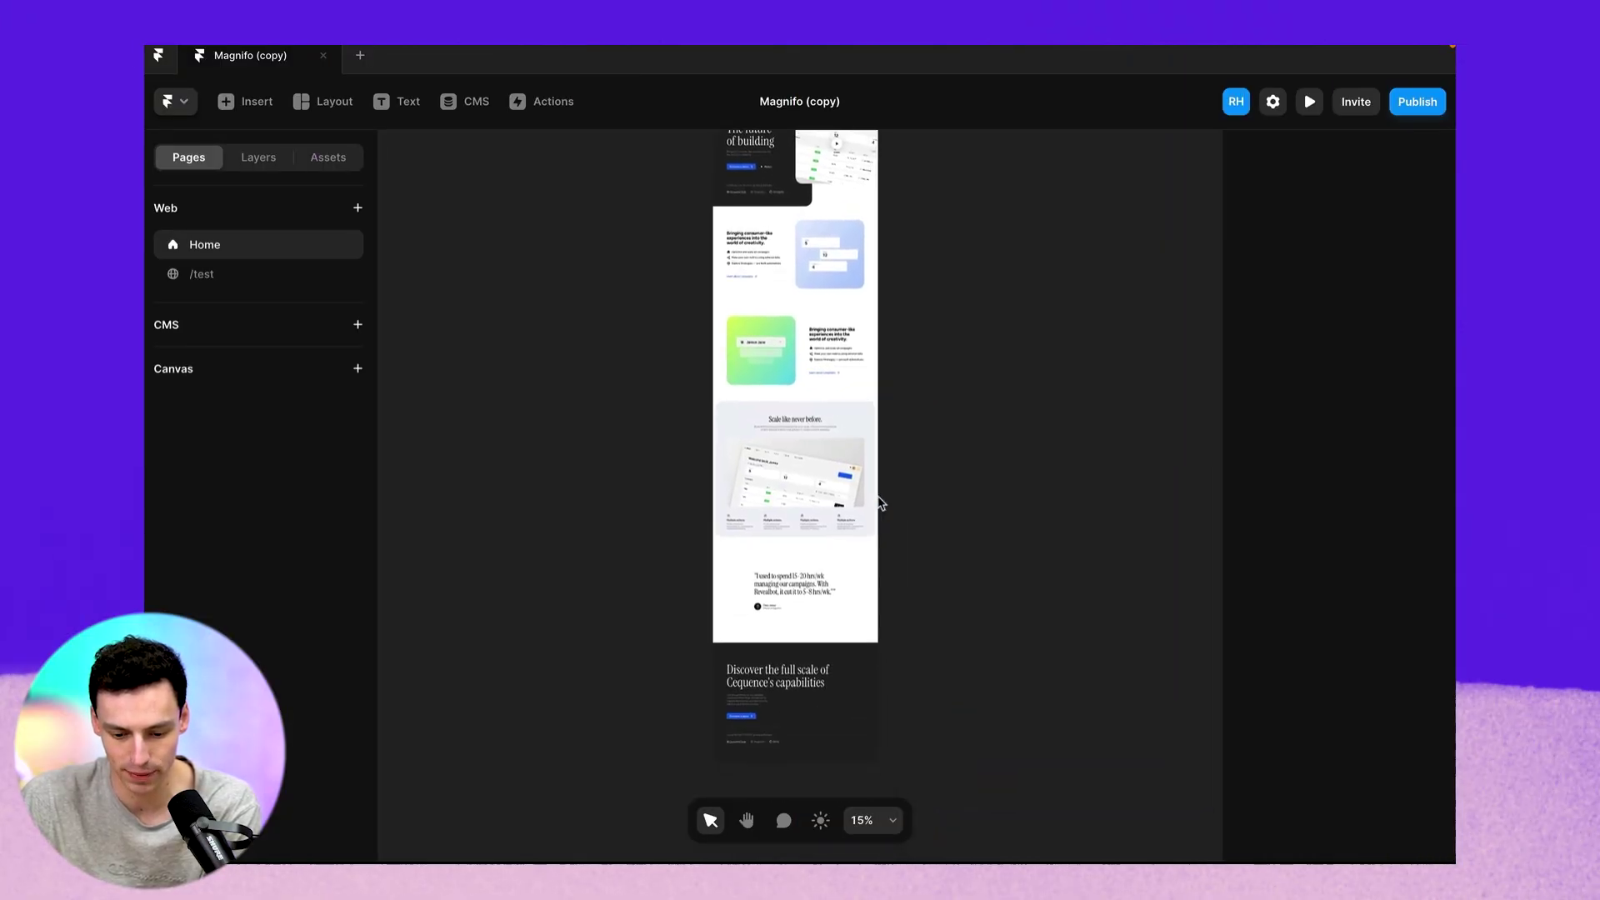
click(1310, 102)
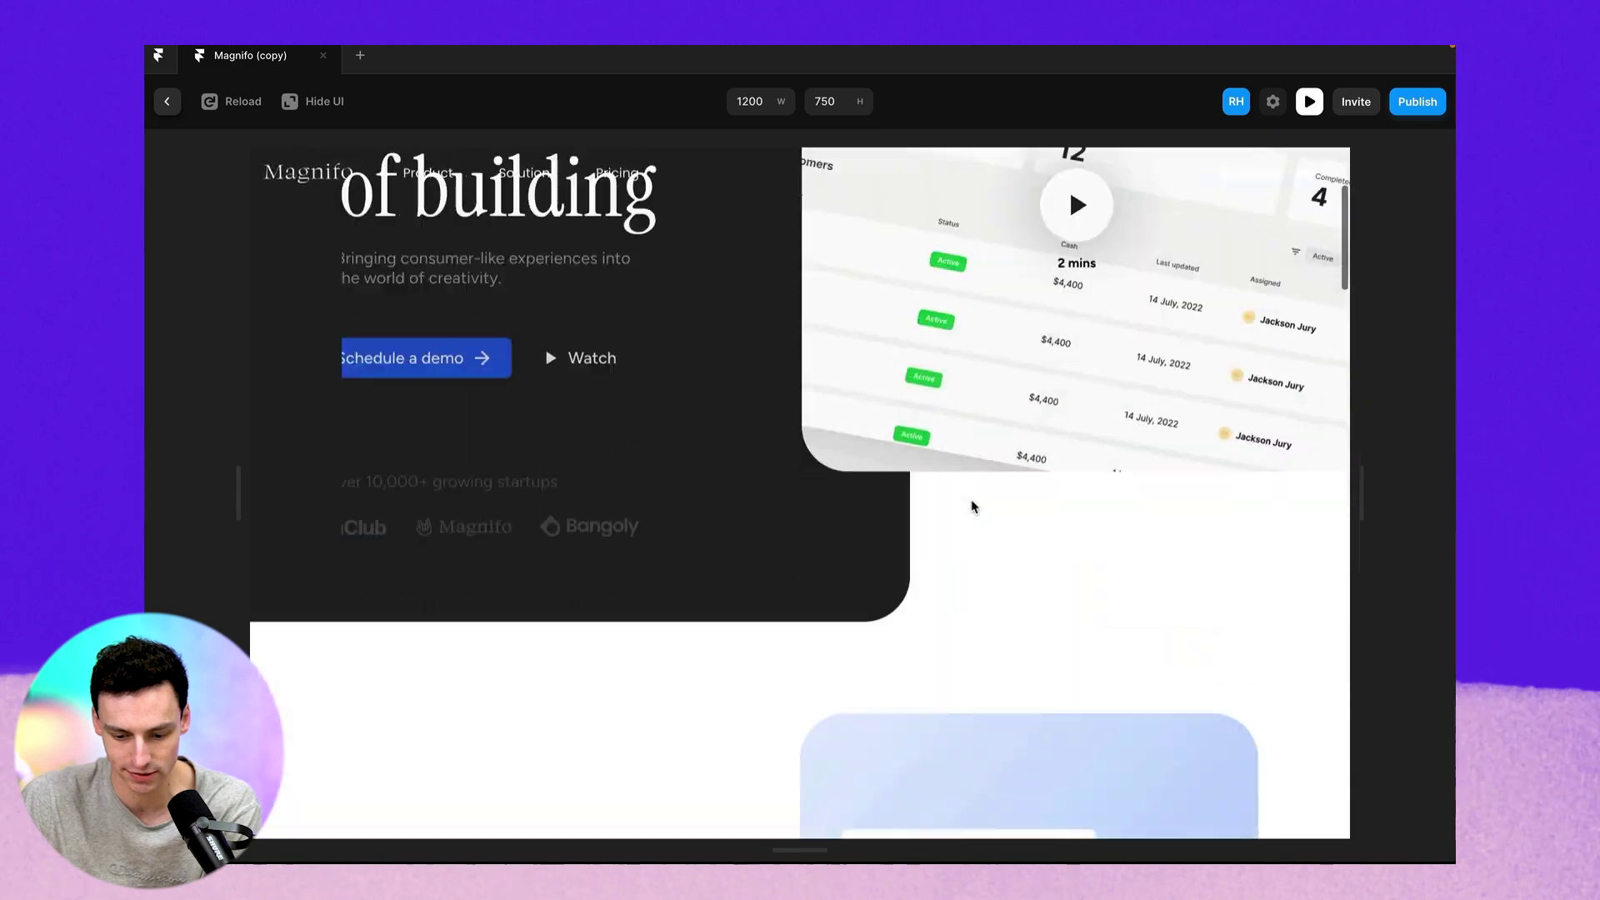
scroll(972, 506, down, 15)
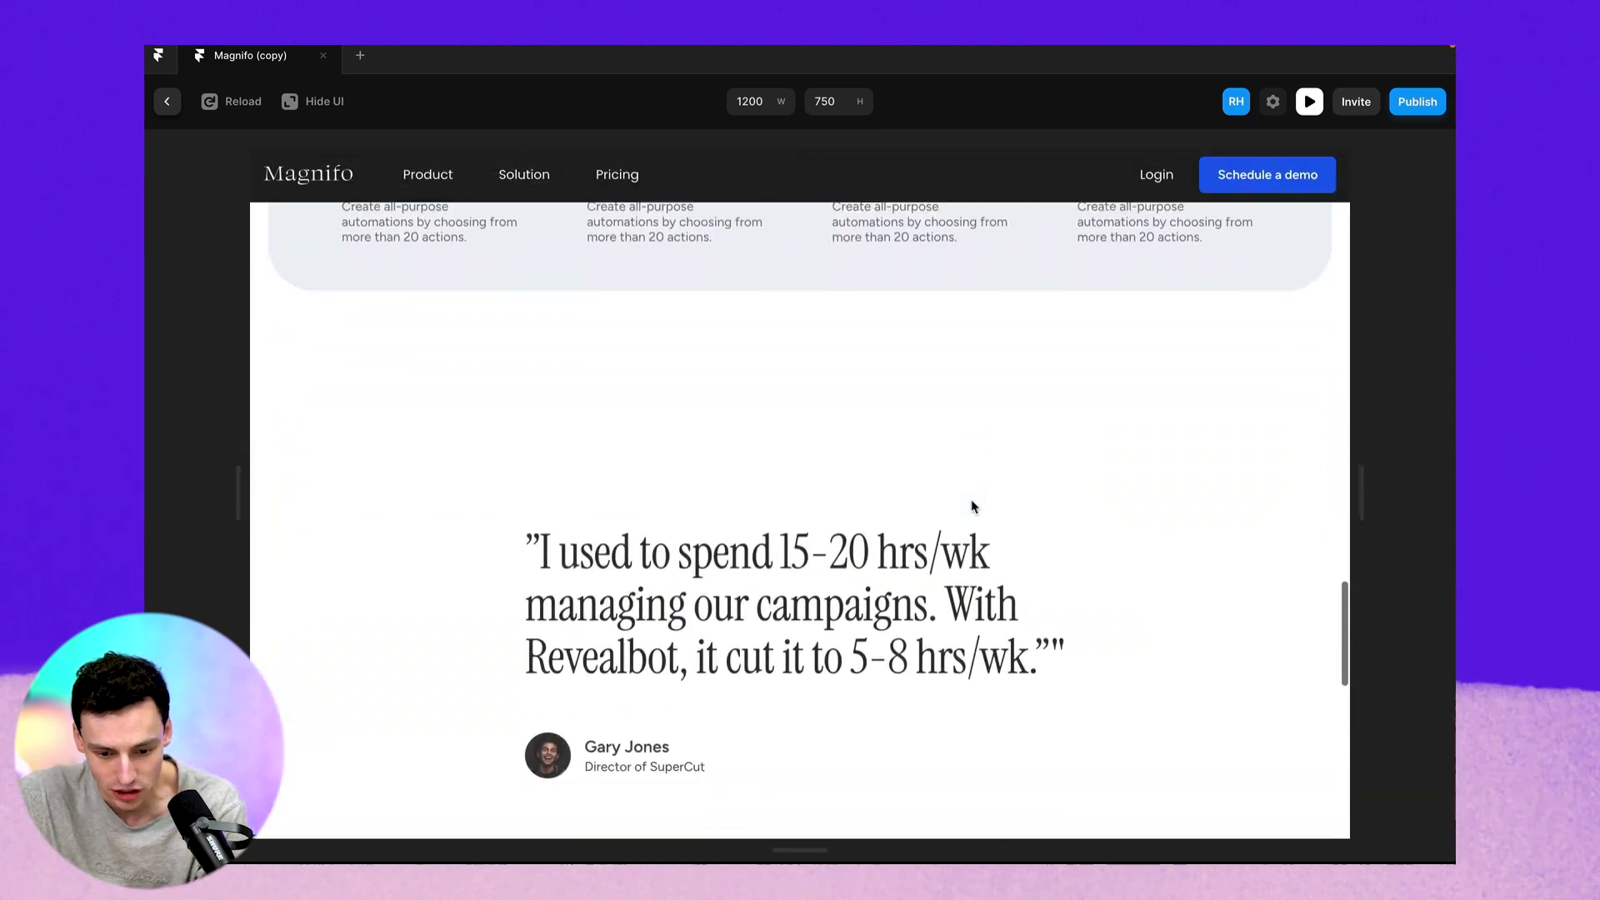
scroll(972, 506, down, 5)
scroll(971, 506, up, 10)
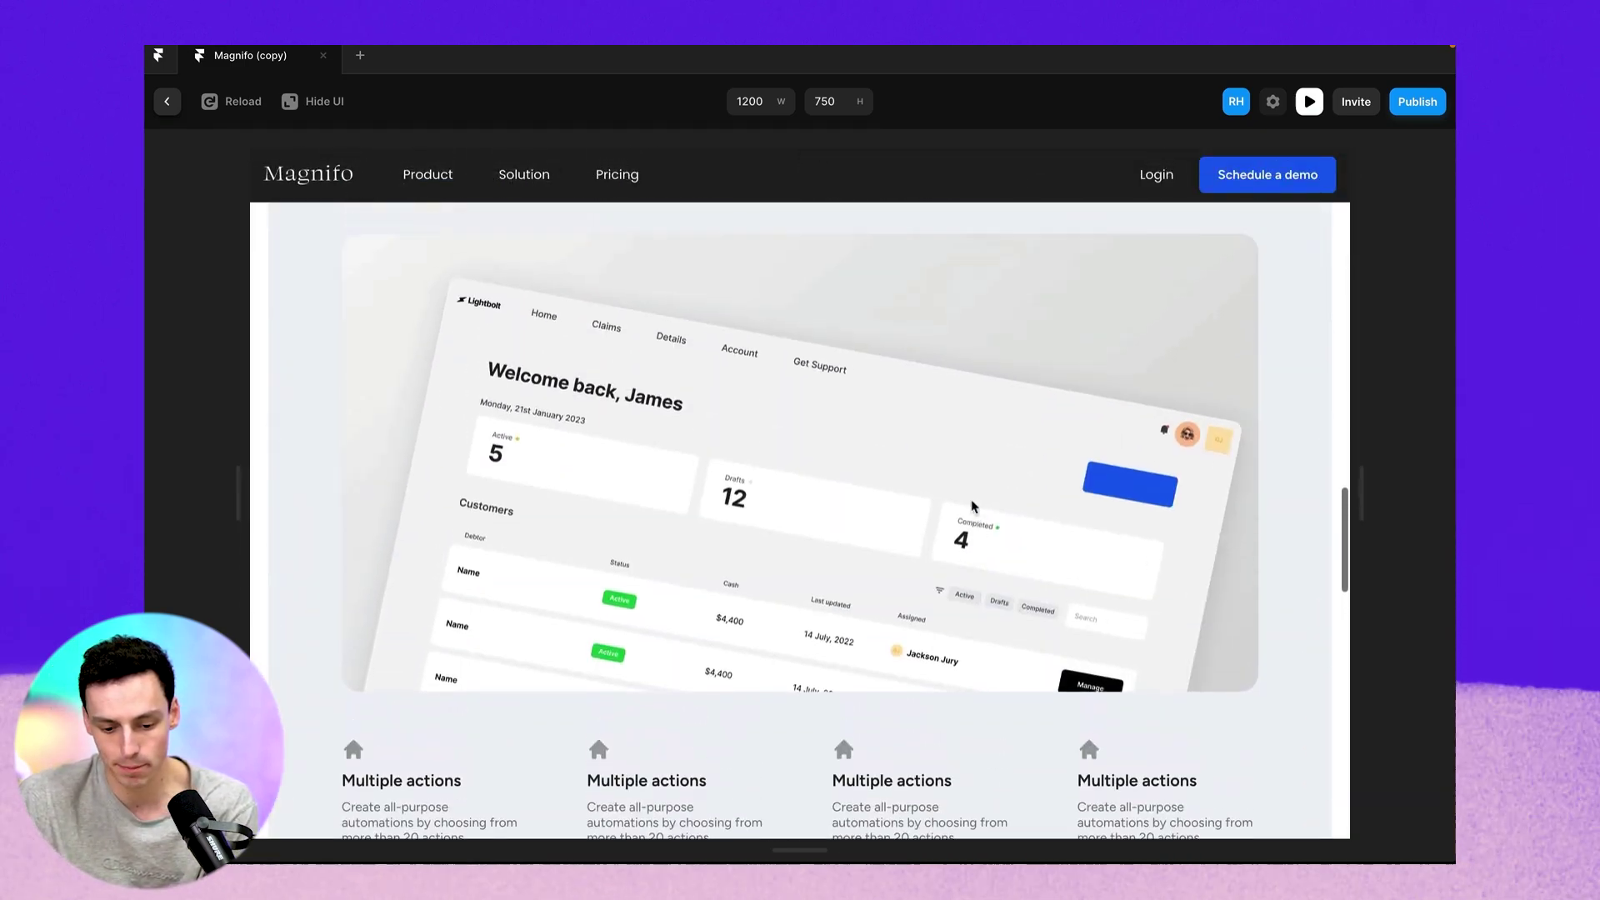
scroll(972, 506, down, 5)
scroll(971, 500, up, 3)
drag(1359, 500, 986, 471)
scroll(907, 375, up, 5)
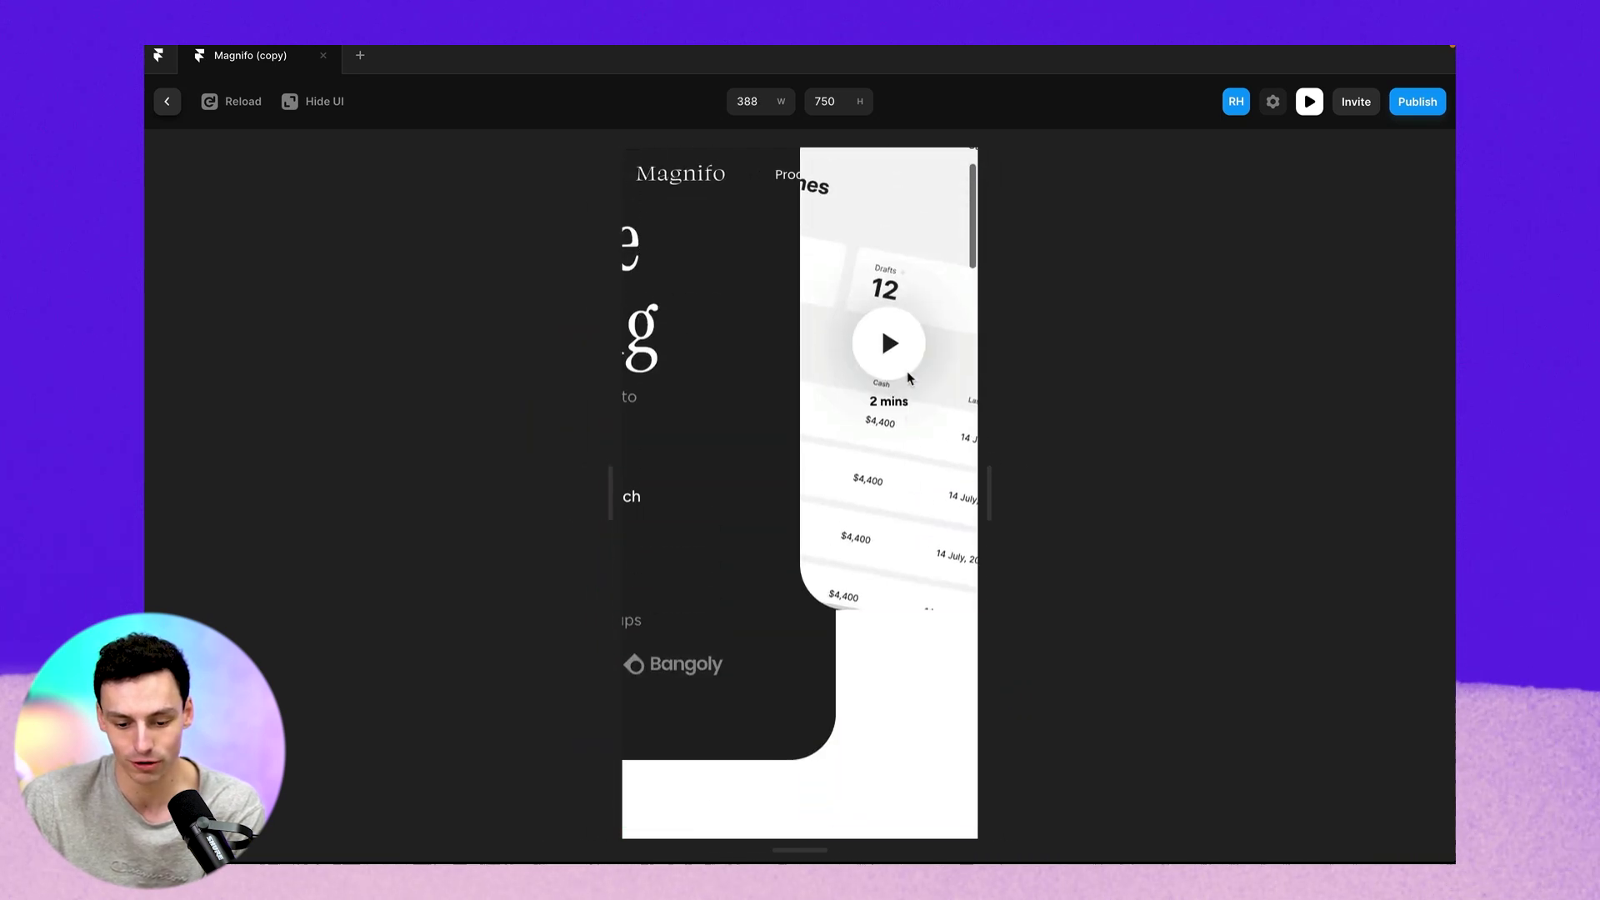
click(166, 102)
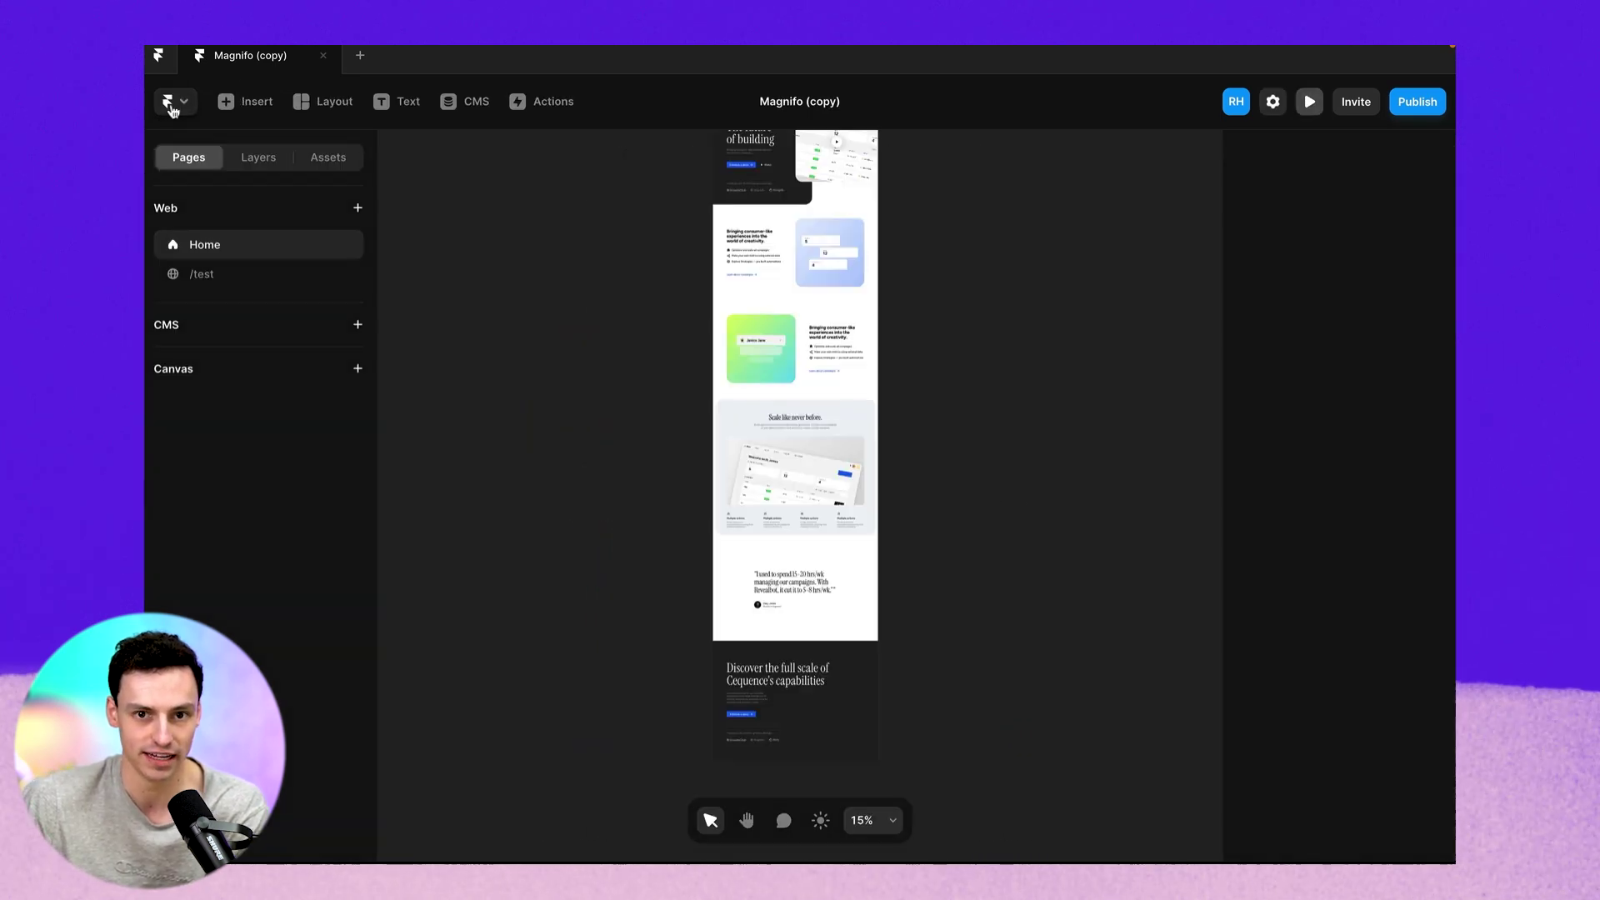
Add a Phone (390) breakpoint next to the 1200-wide Desktop frame.
scroll(914, 242, up, 5)
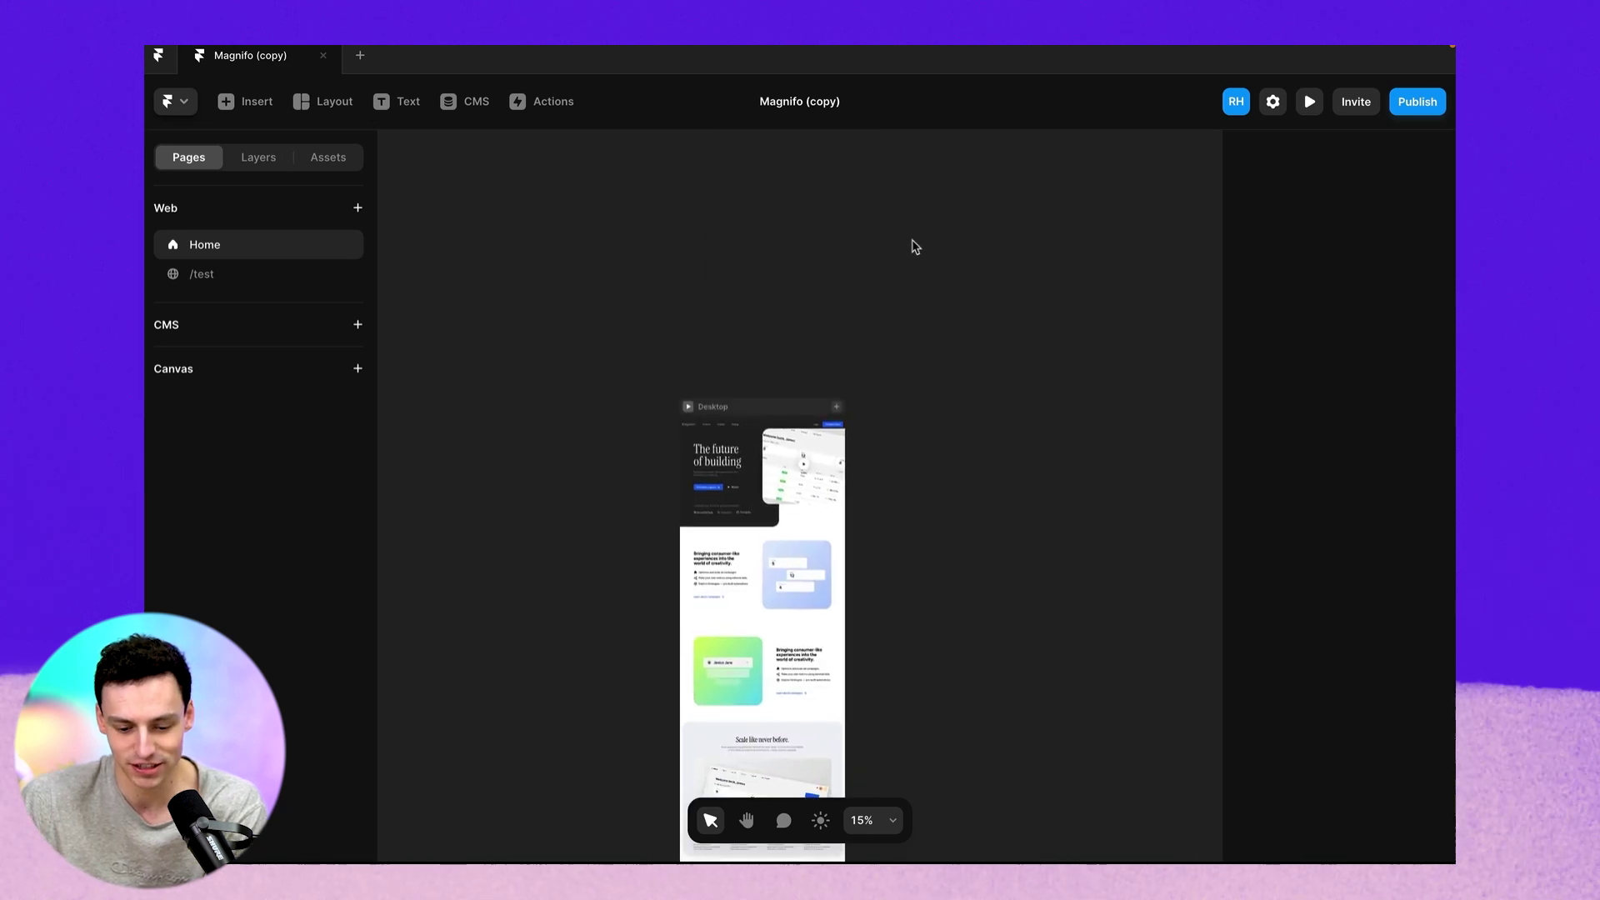
scroll(756, 520, up, 3)
scroll(756, 520, up, 4)
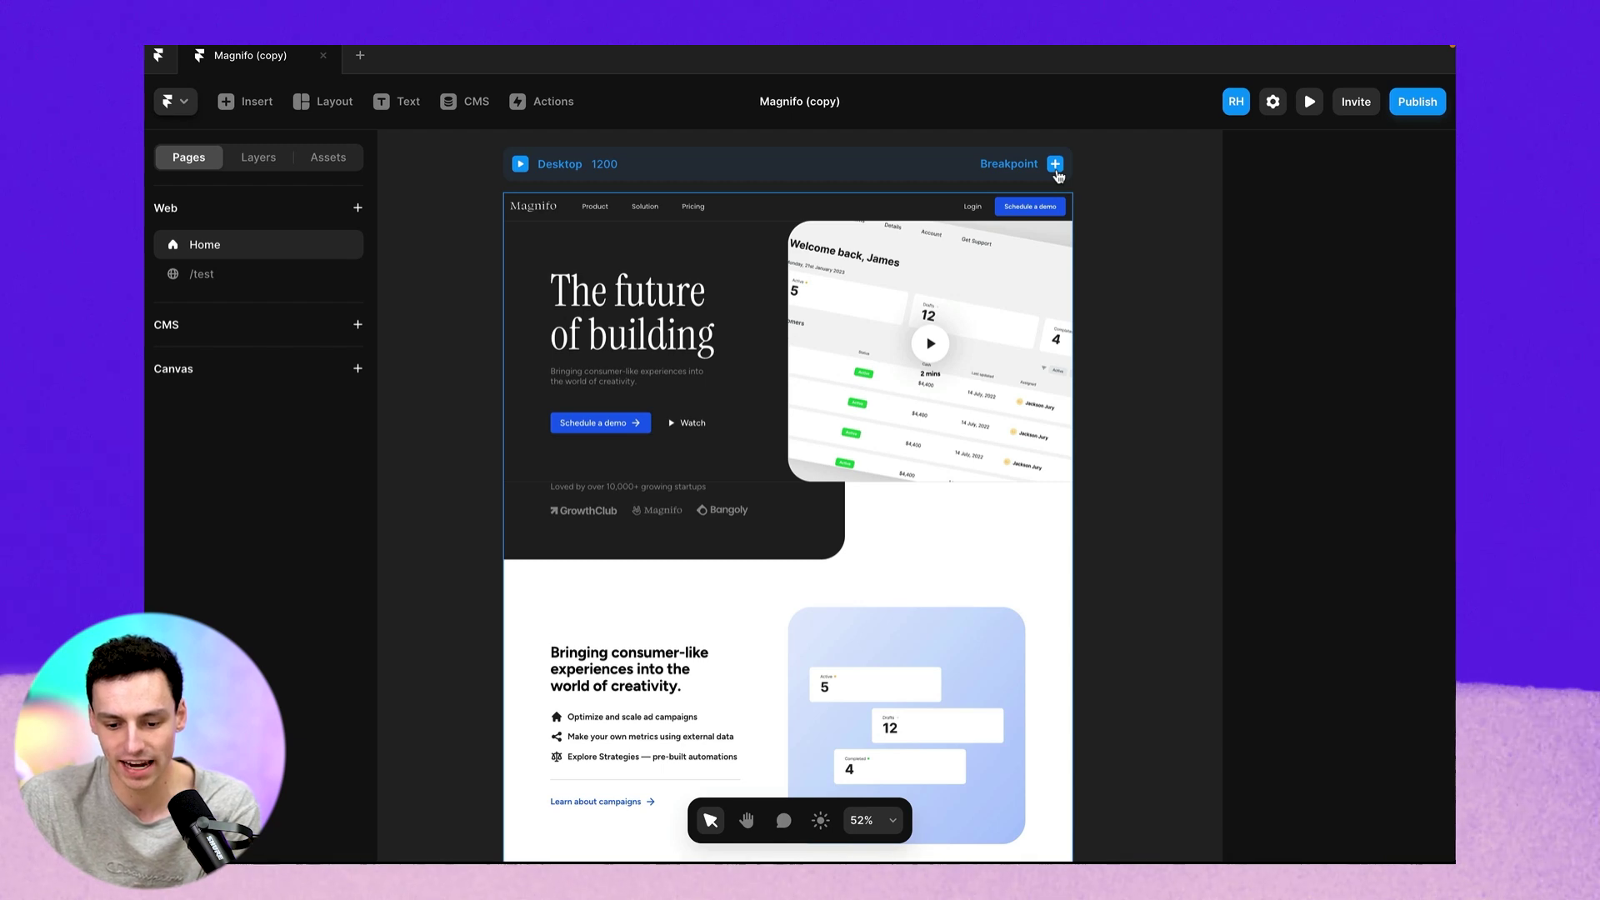
click(1055, 165)
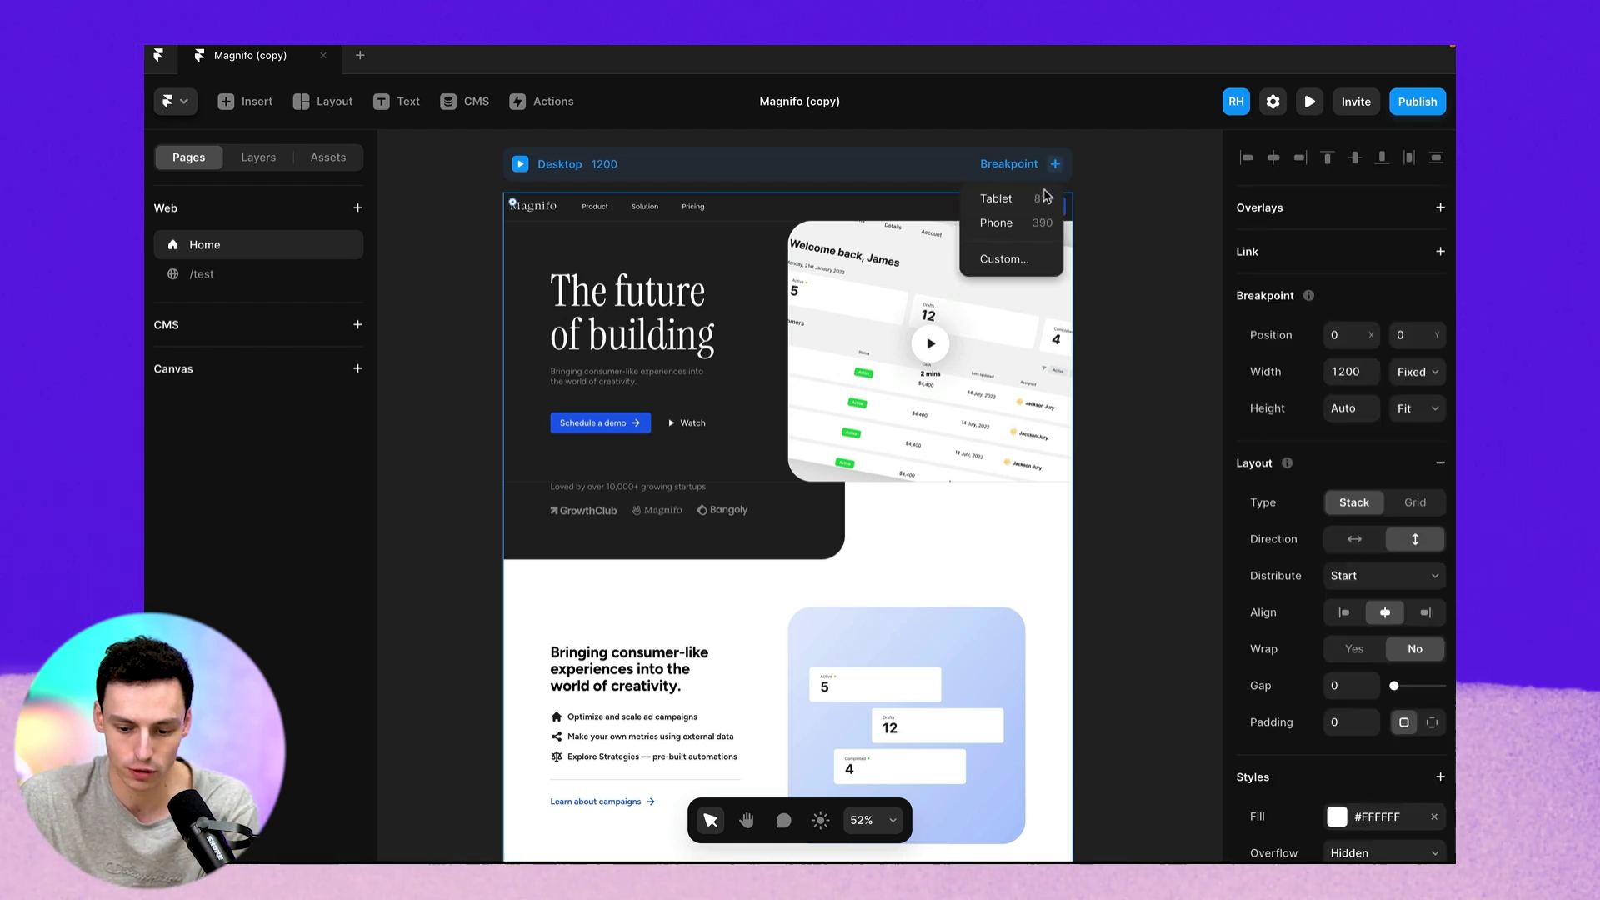
click(1028, 225)
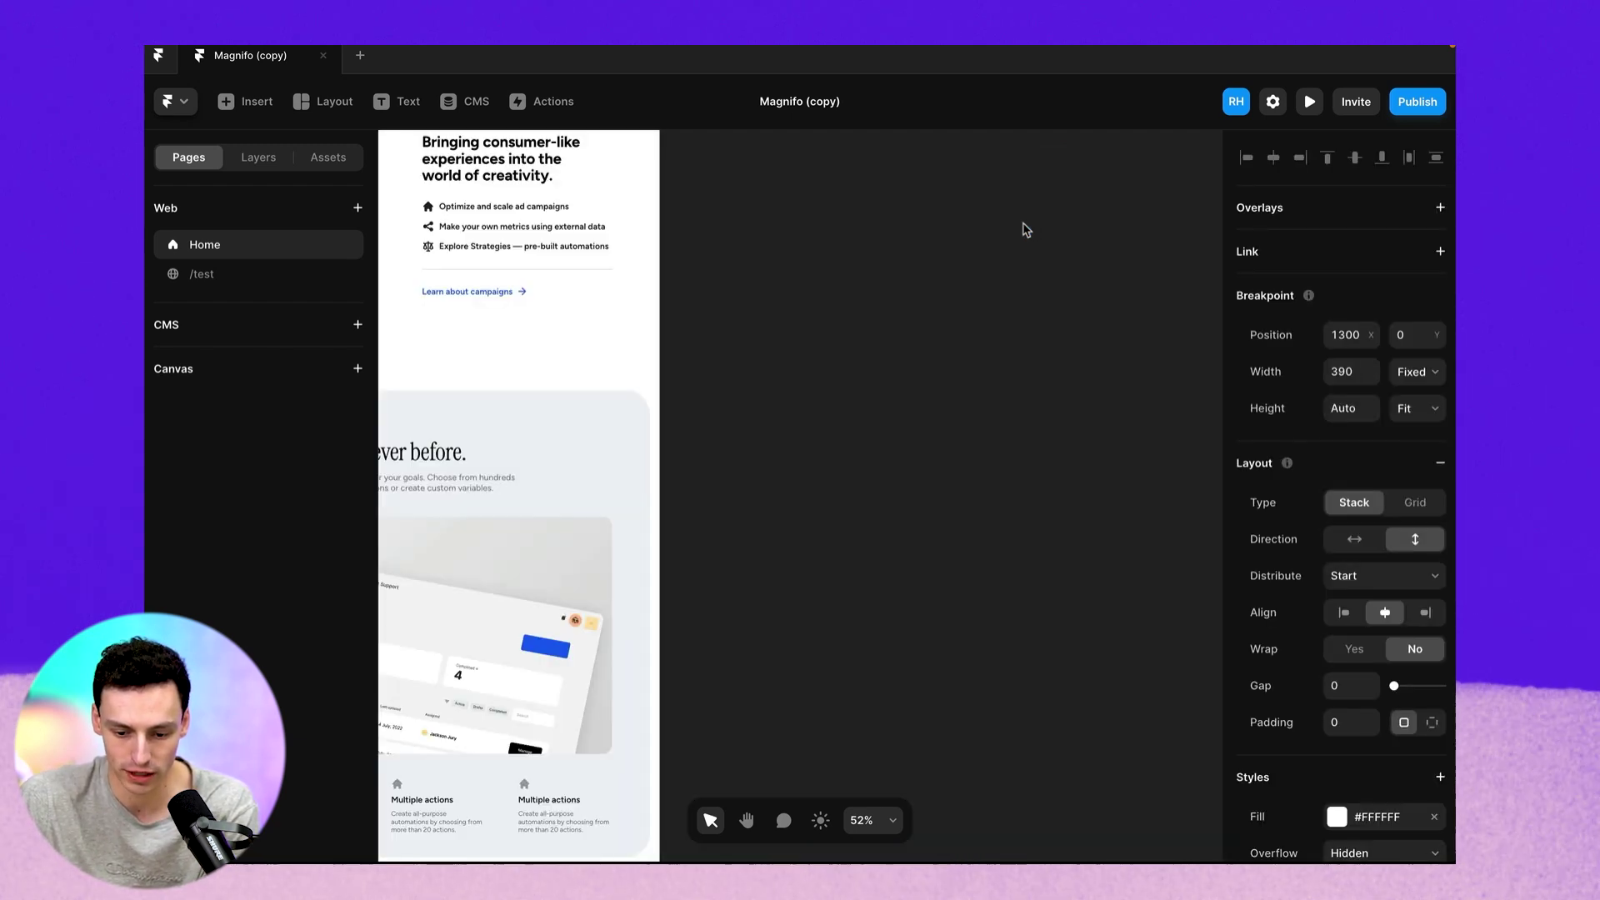
Bring the Phone layout into view and select its hero image stack.
scroll(842, 209, up, 5)
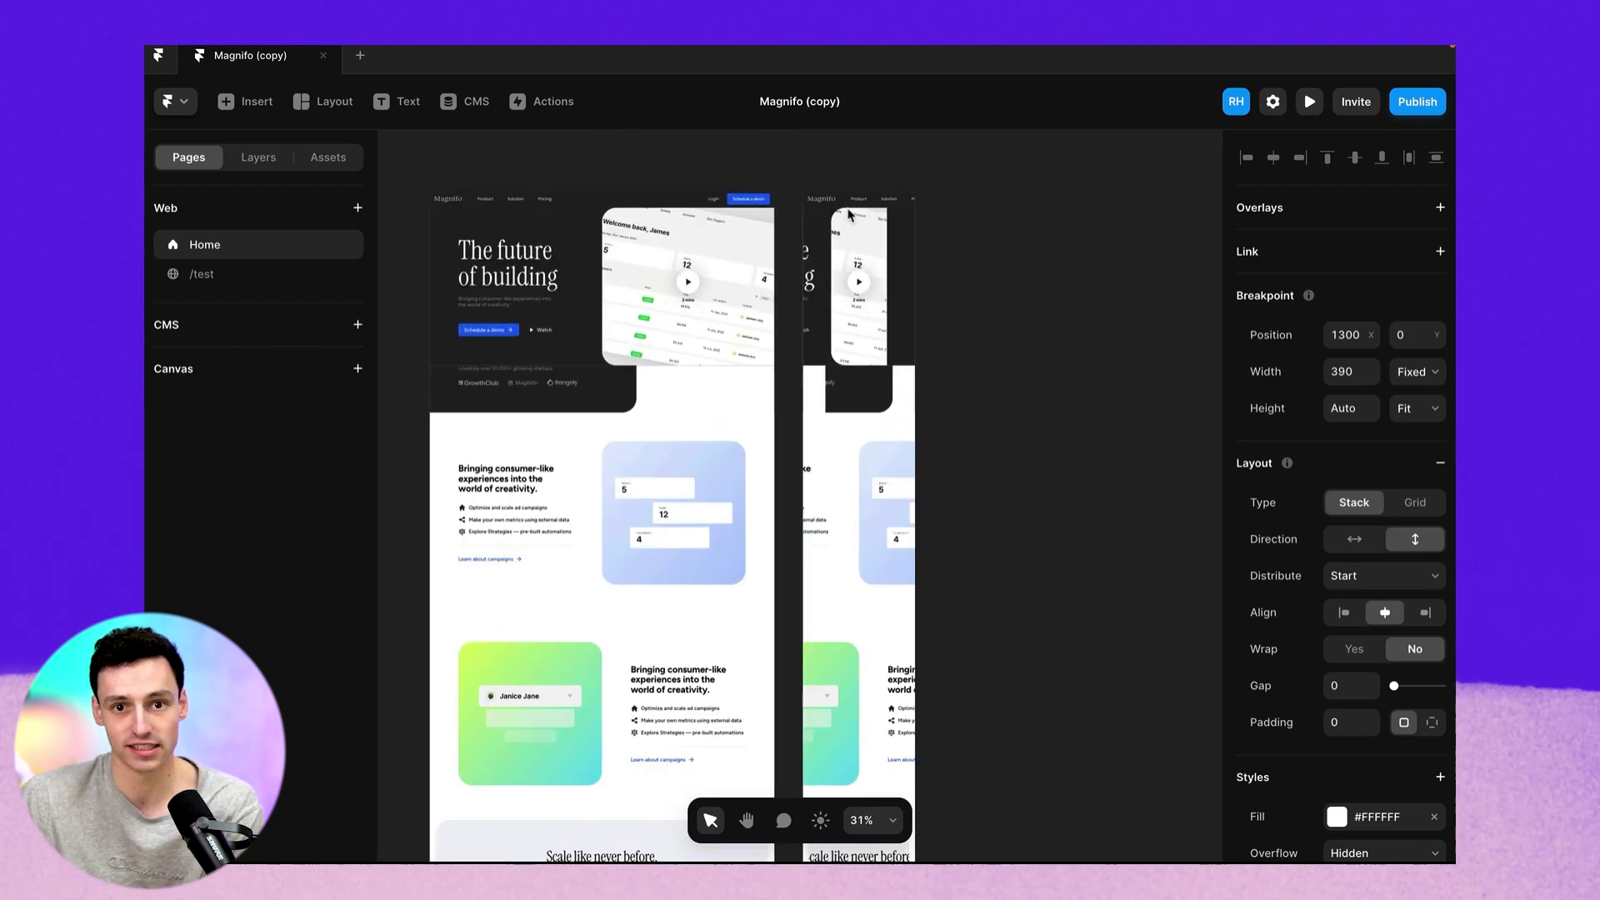
scroll(849, 215, up, 3)
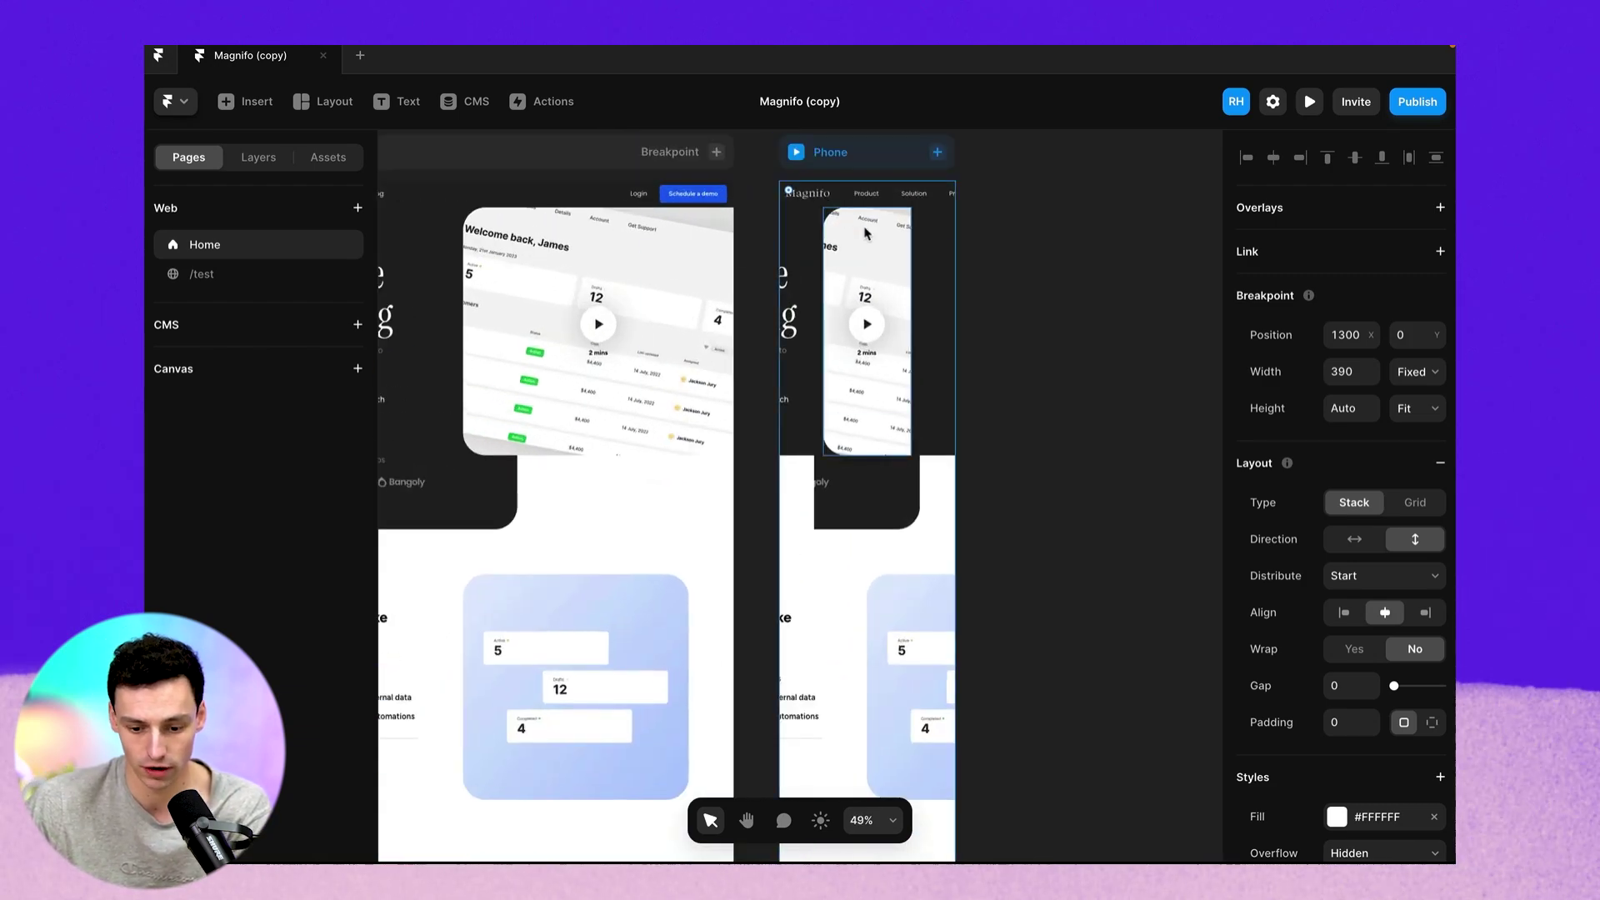
scroll(1018, 334, left, 3)
scroll(1017, 334, up, 1)
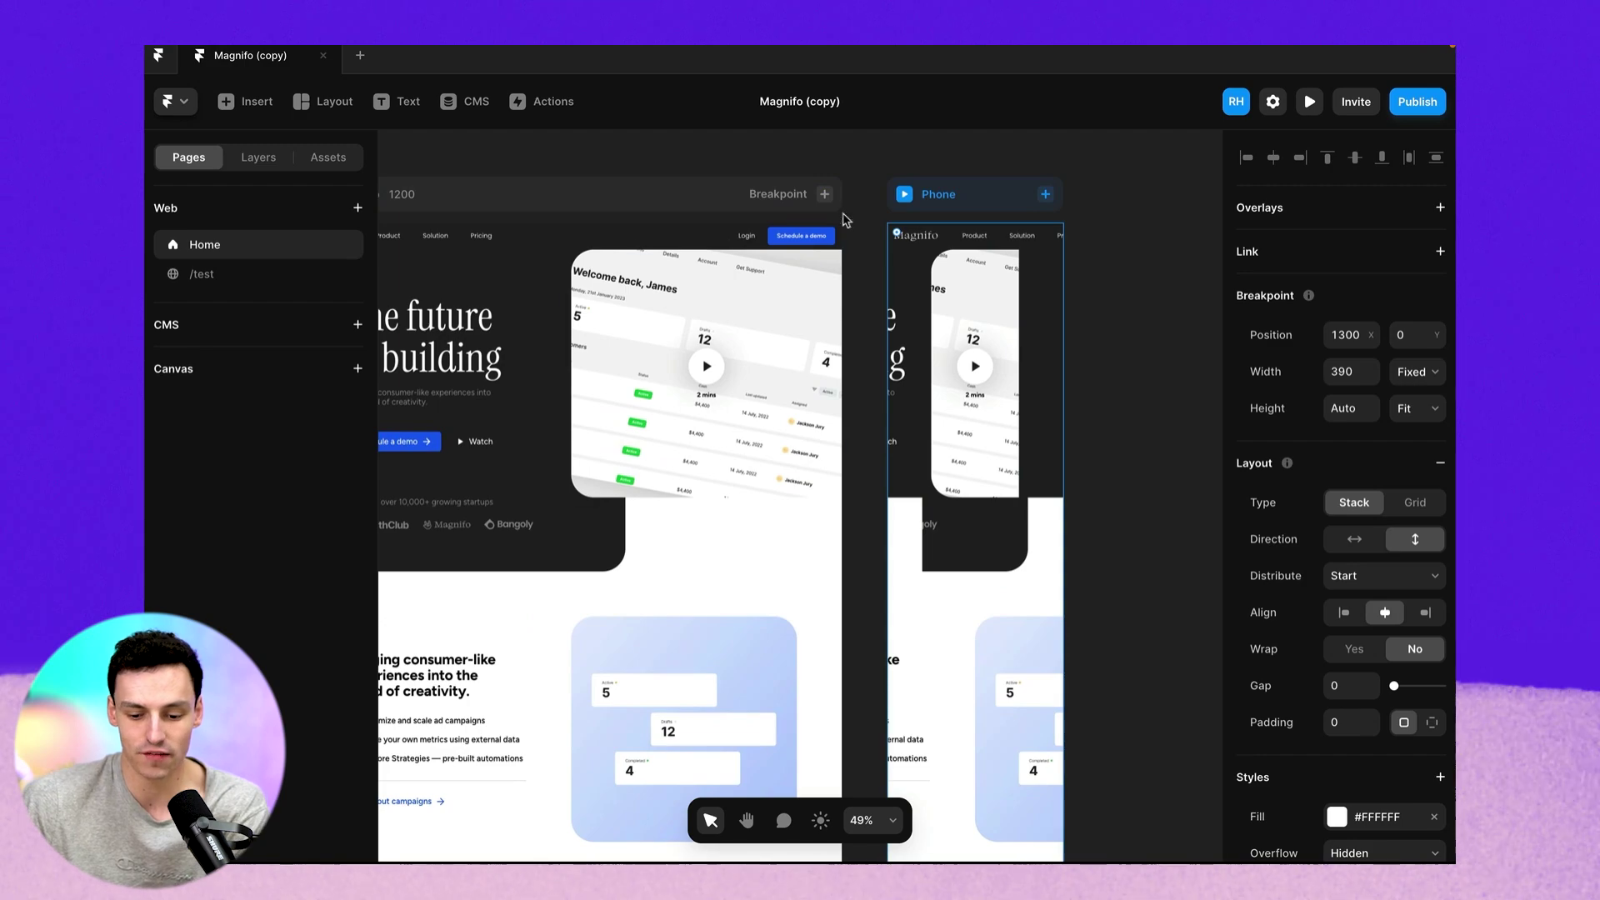
scroll(1052, 405, up, 5)
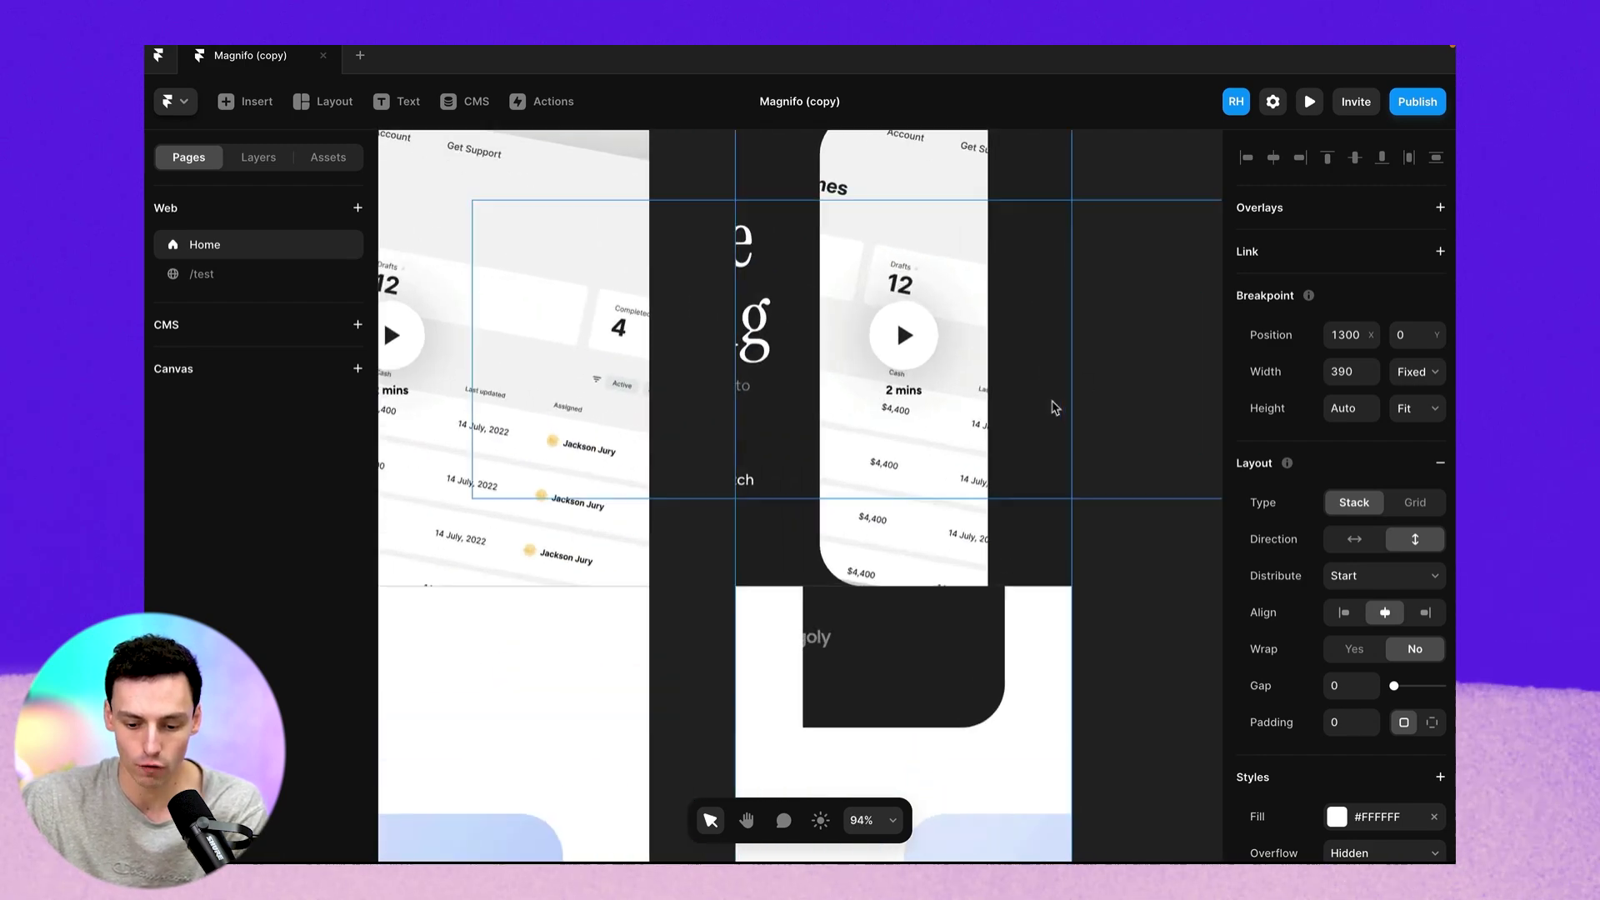
scroll(1051, 406, down, 5)
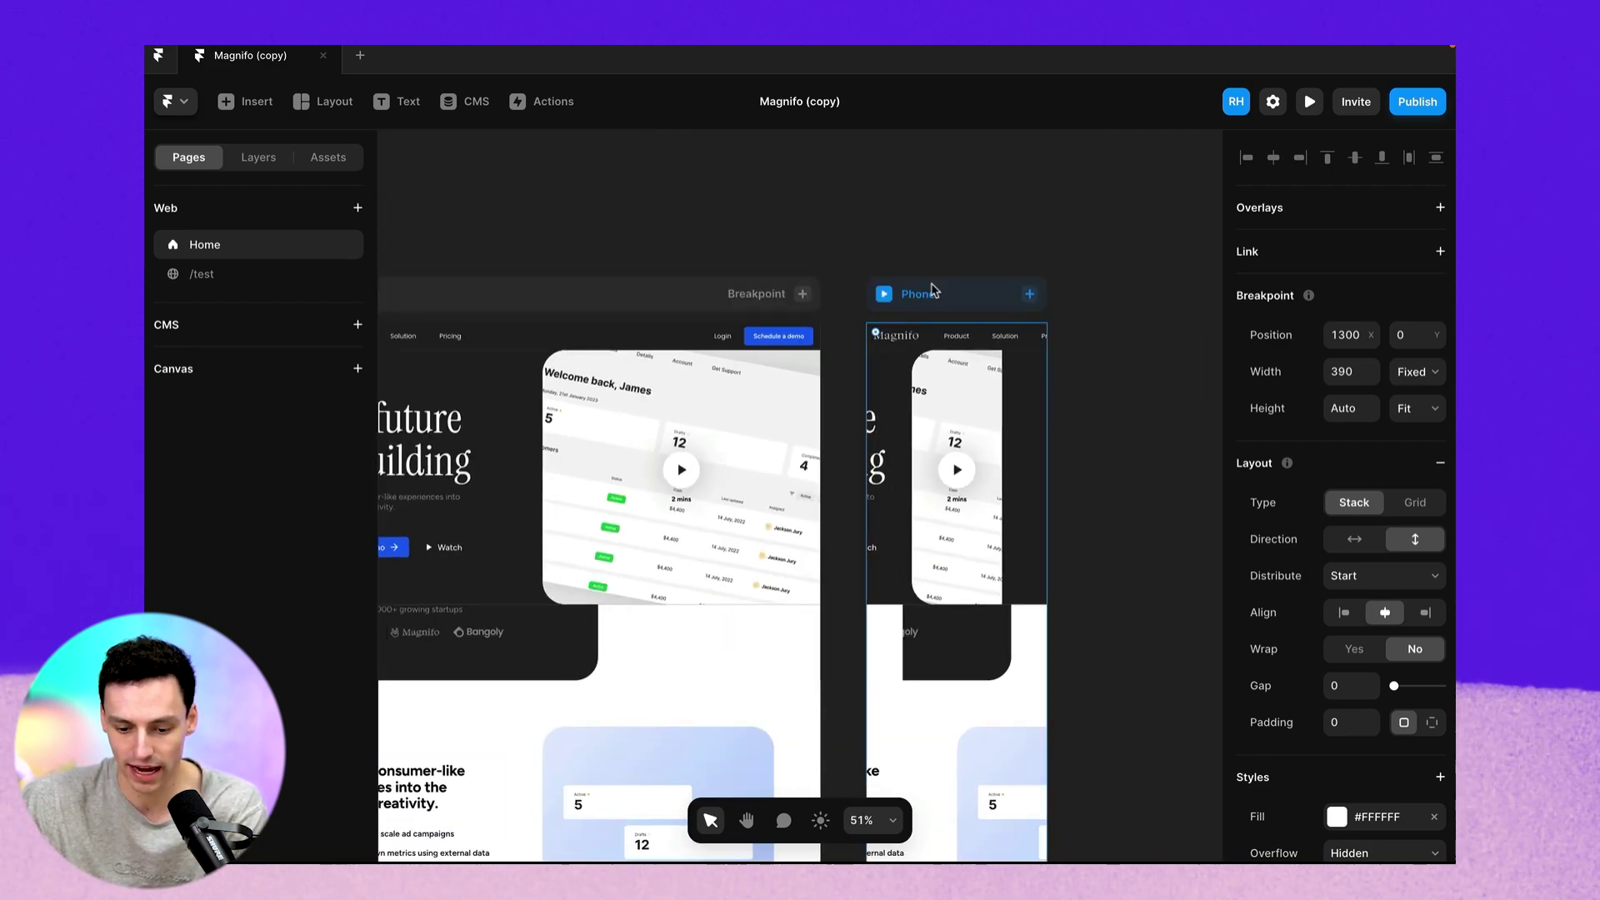
click(1018, 468)
click(931, 297)
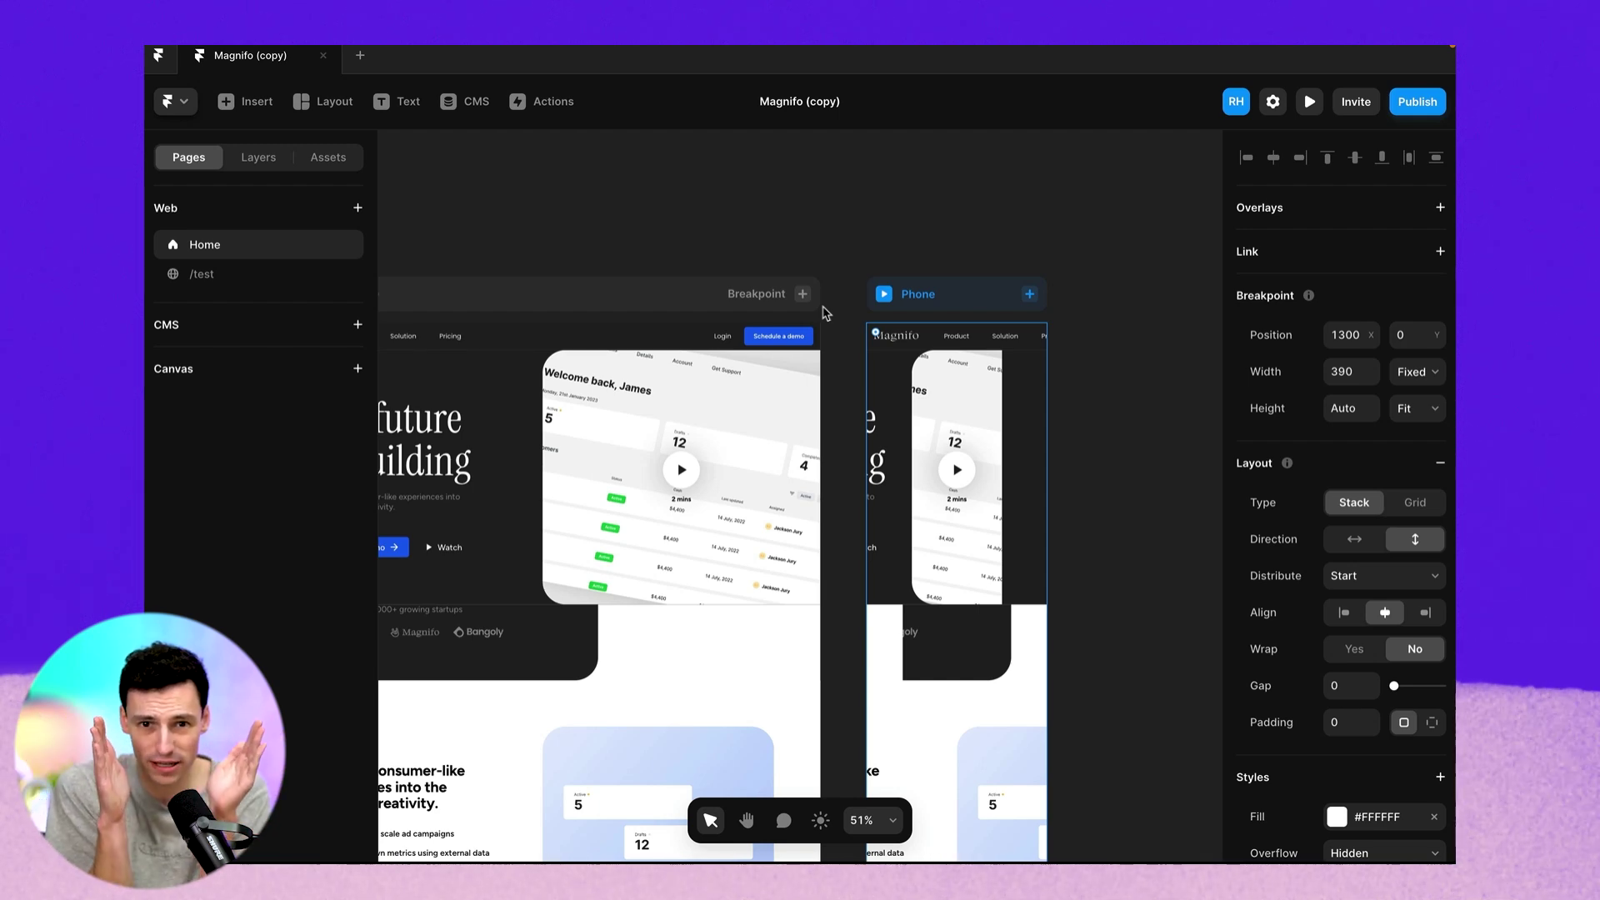
scroll(959, 400, up, 5)
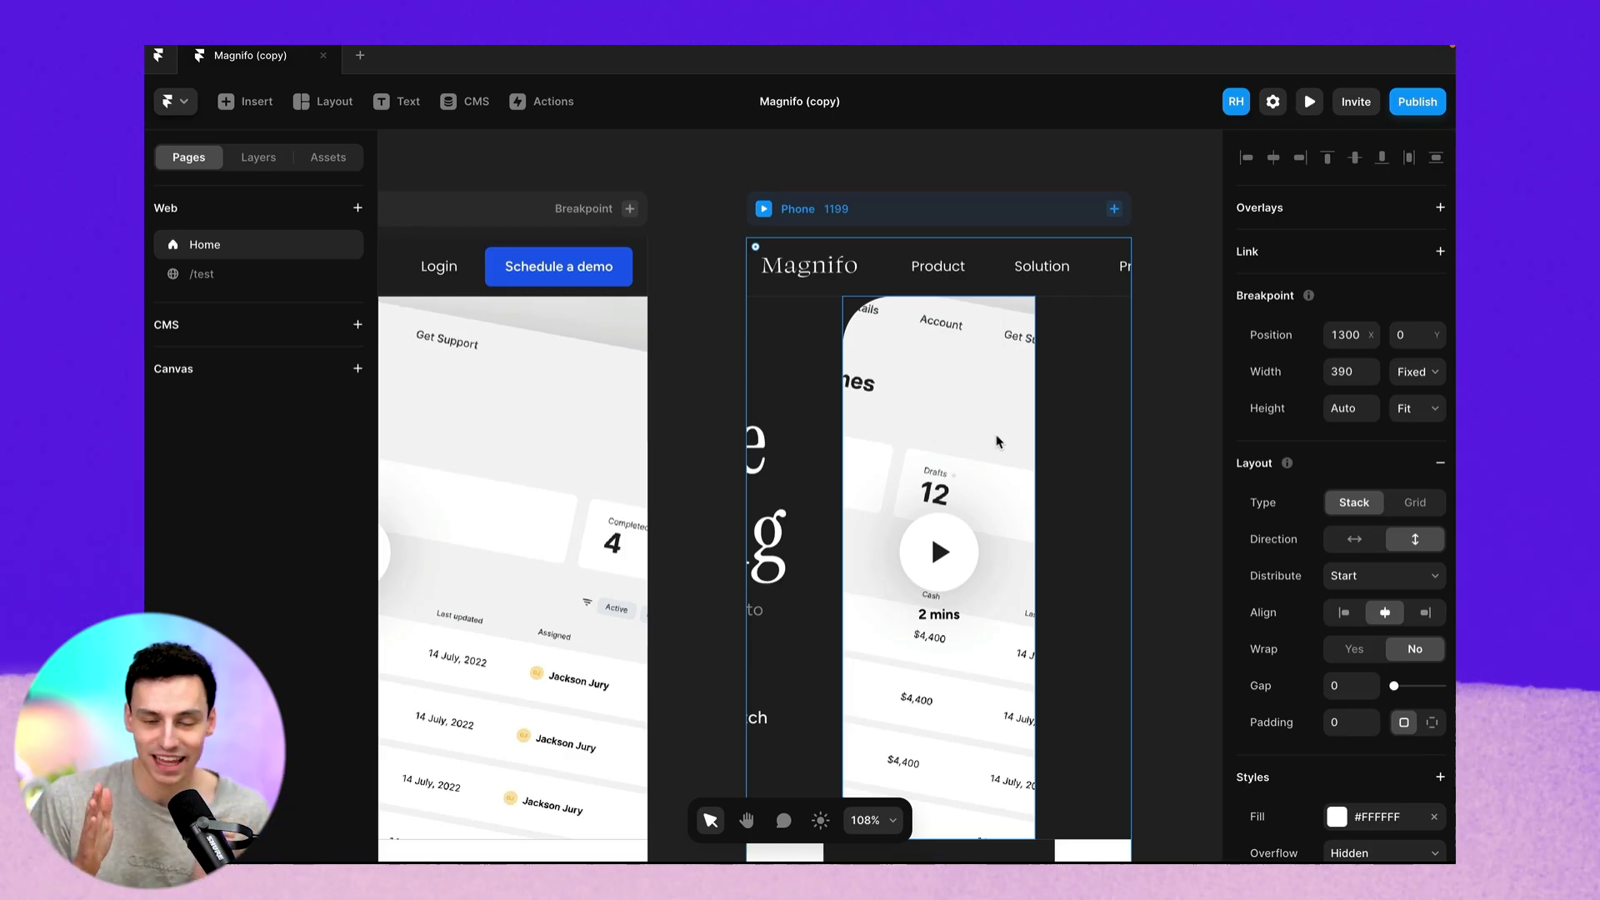
scroll(886, 523, down, 5)
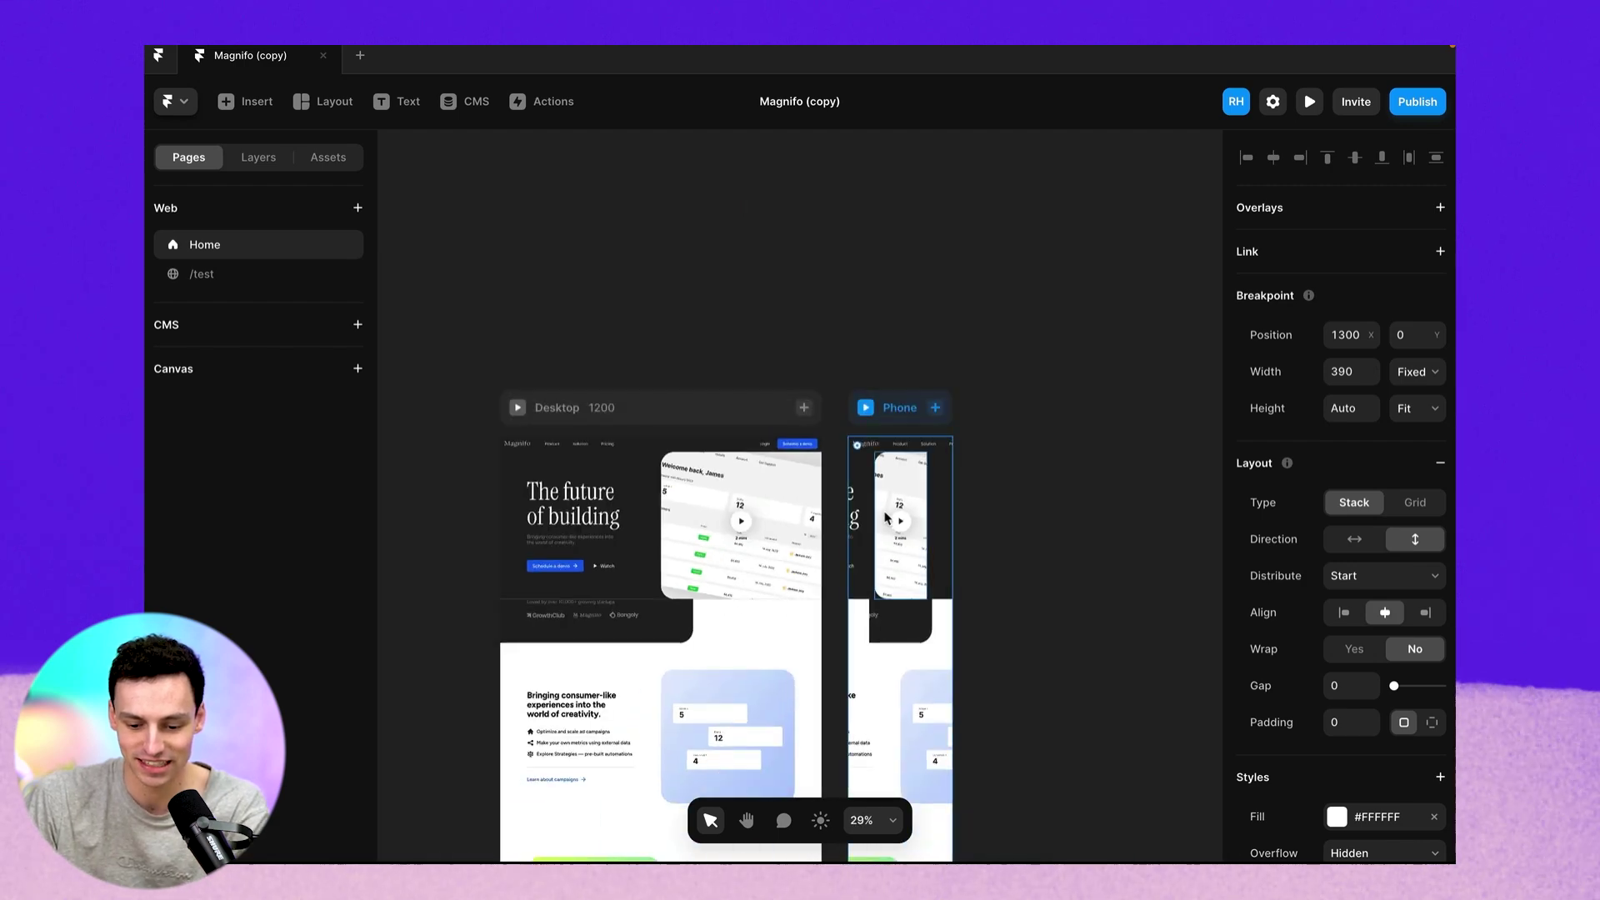
Show the Layers tree and pick out the phone hero's Rows and Columns layers.
click(886, 523)
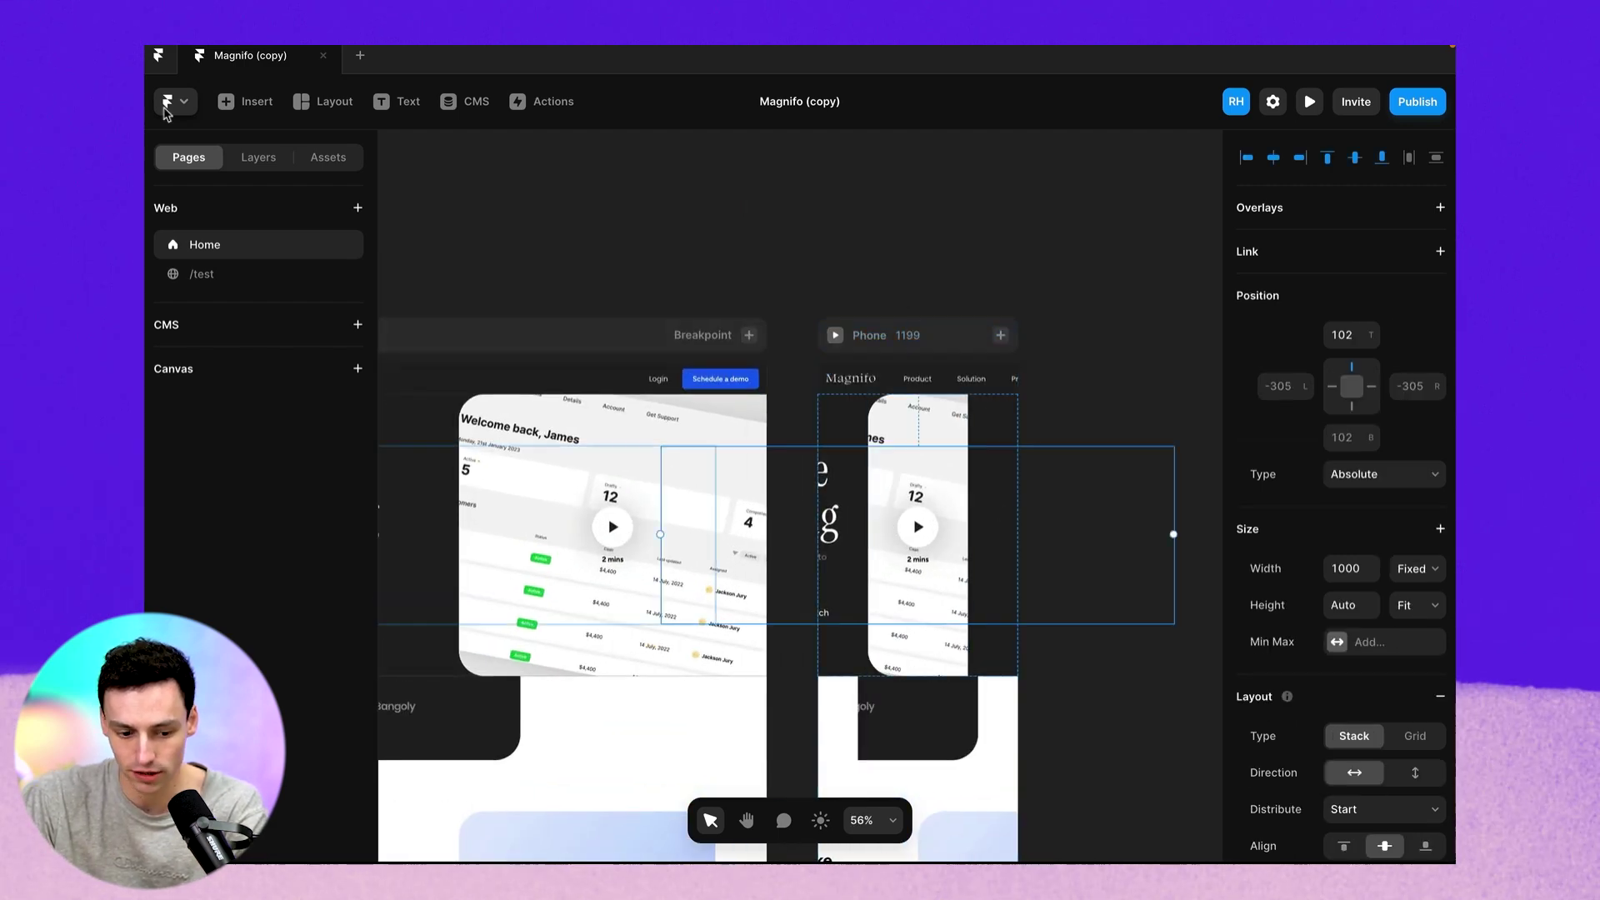
click(254, 158)
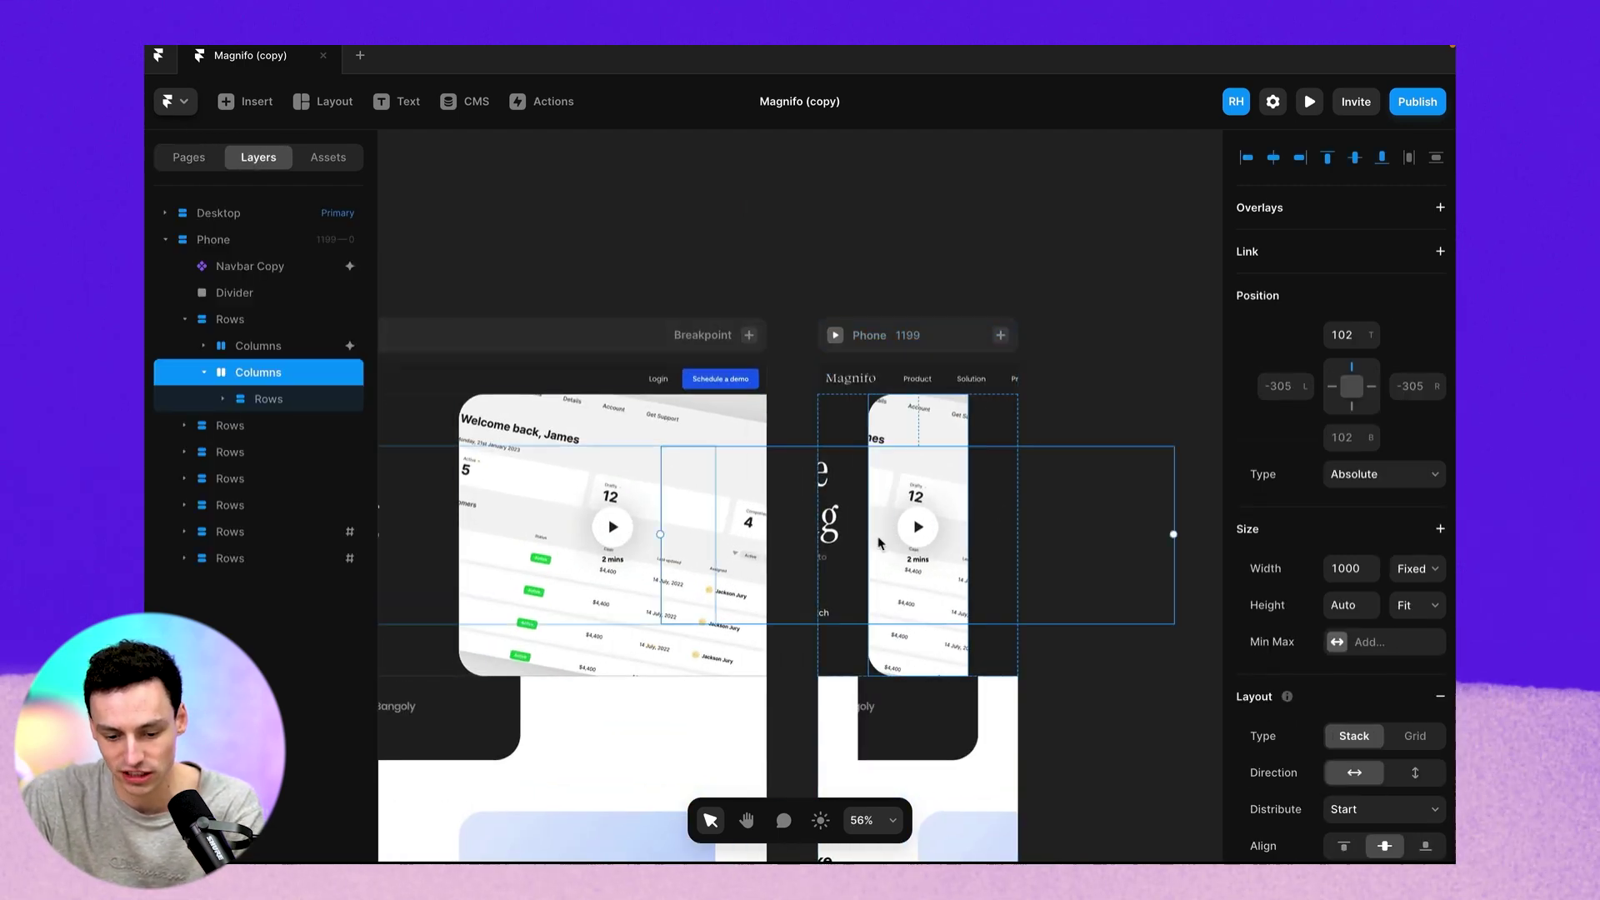
scroll(879, 544, down, 7)
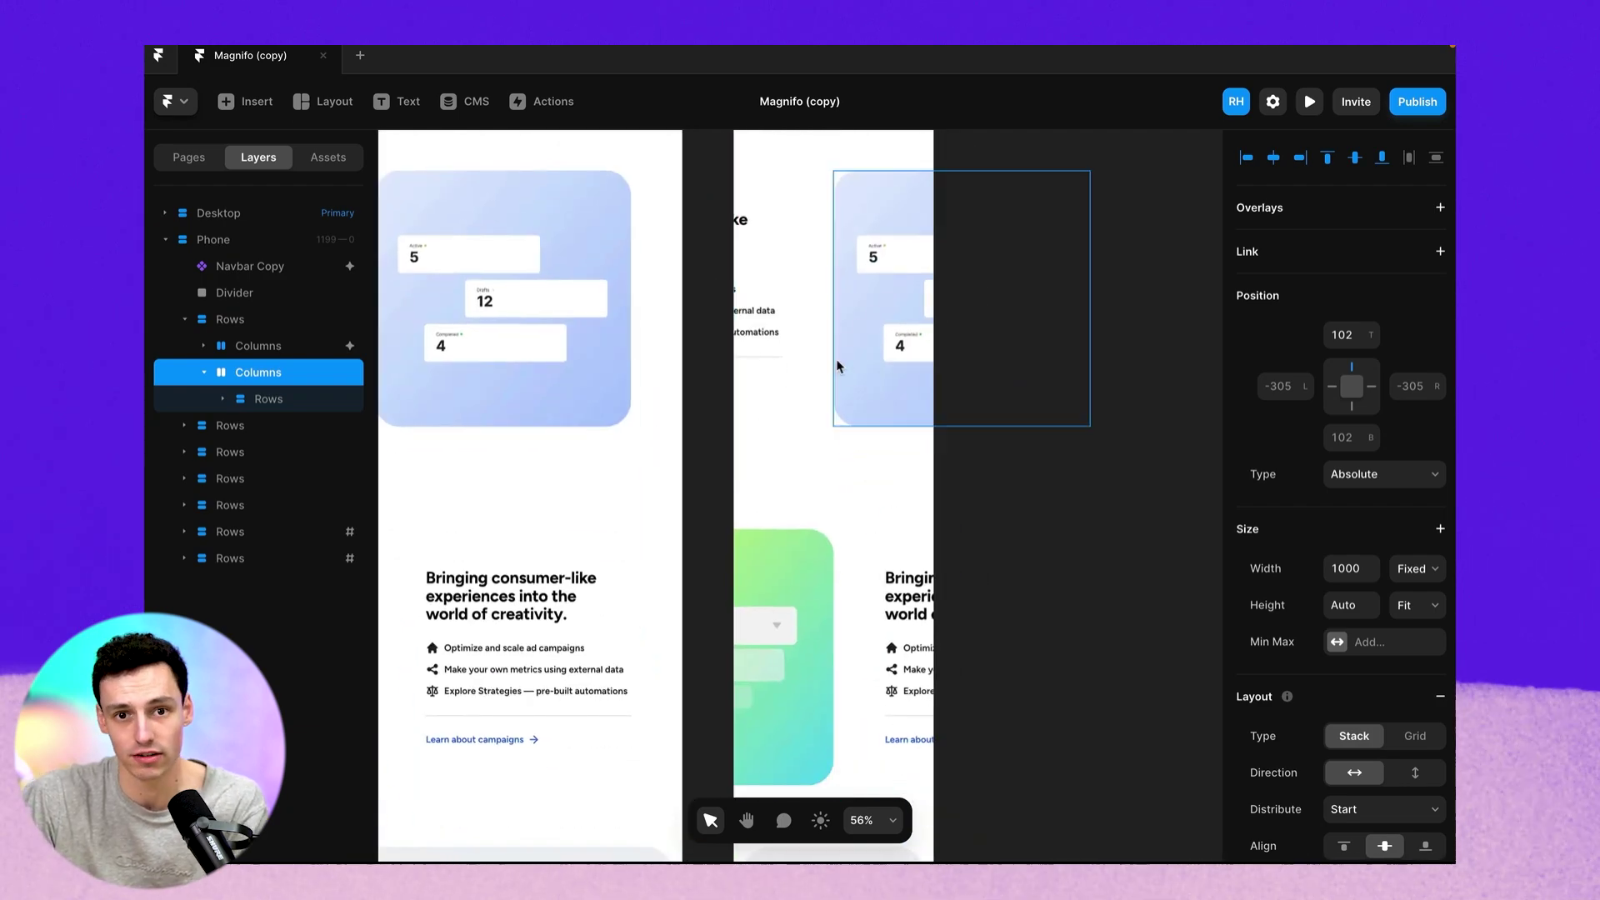
scroll(840, 366, up, 7)
scroll(840, 367, up, 1)
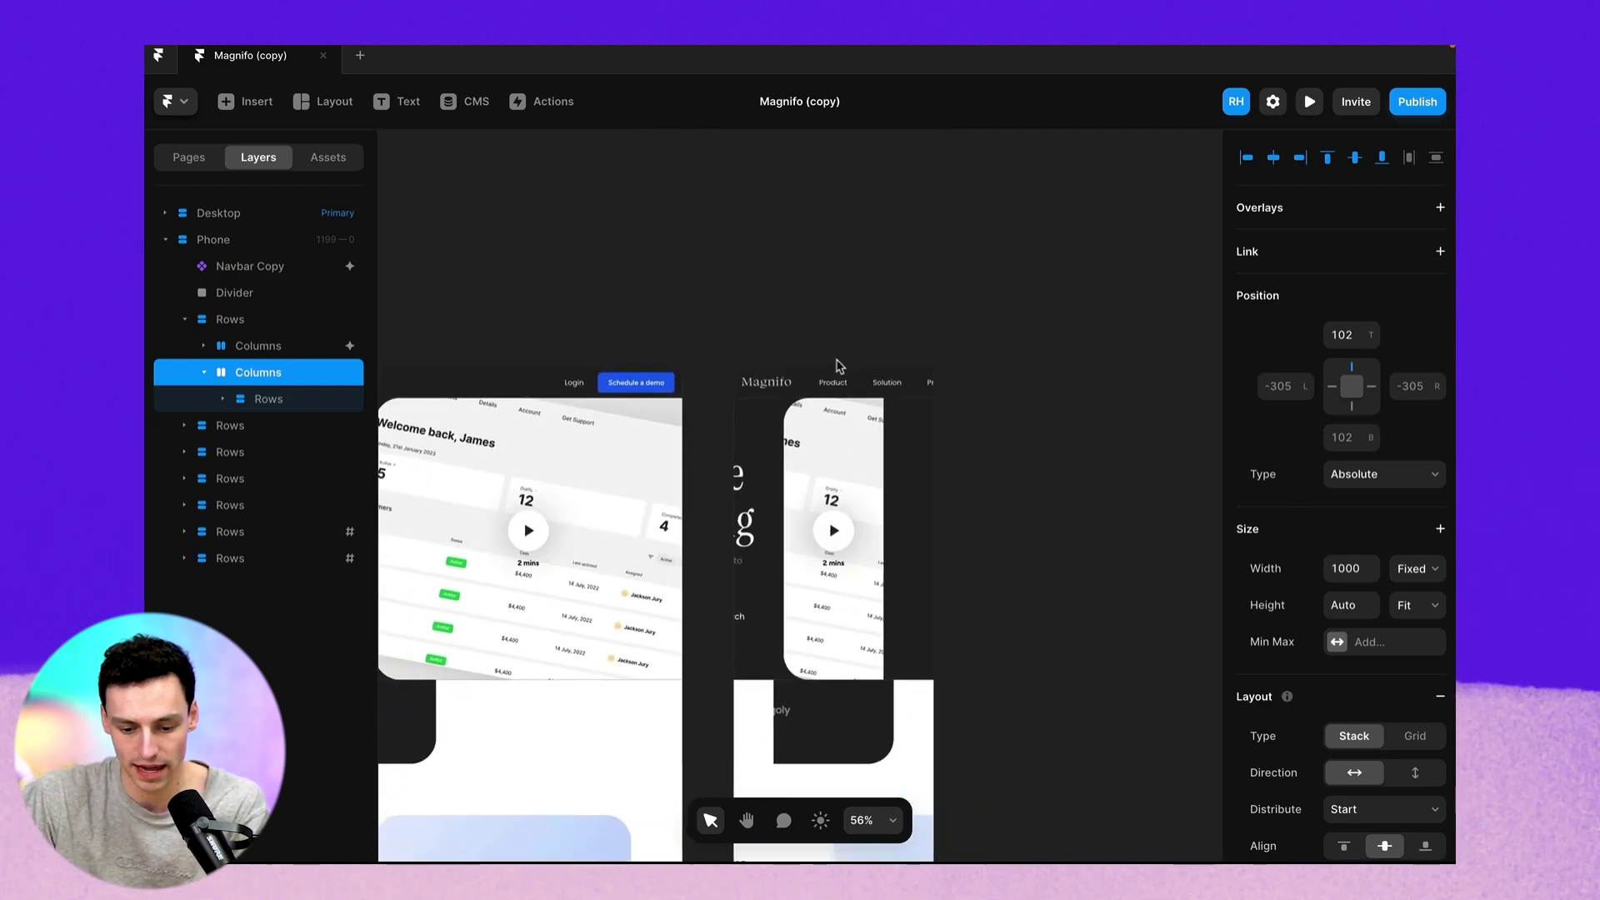
click(905, 430)
click(301, 356)
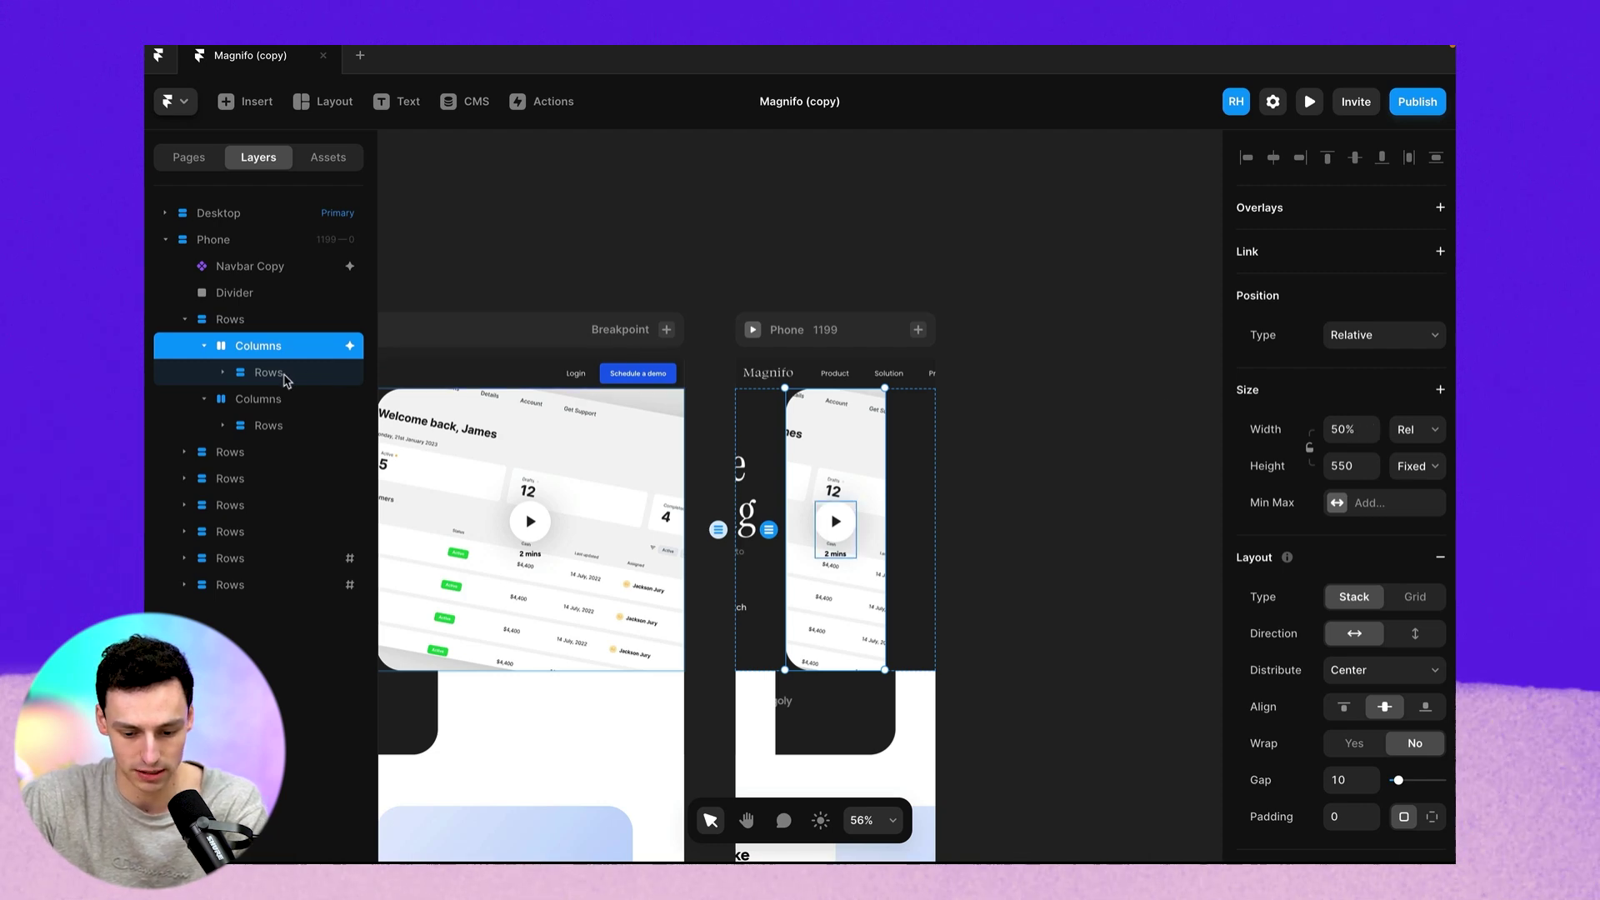
click(284, 380)
Set the hero heading's parent Columns layer to 100% relative width.
click(941, 529)
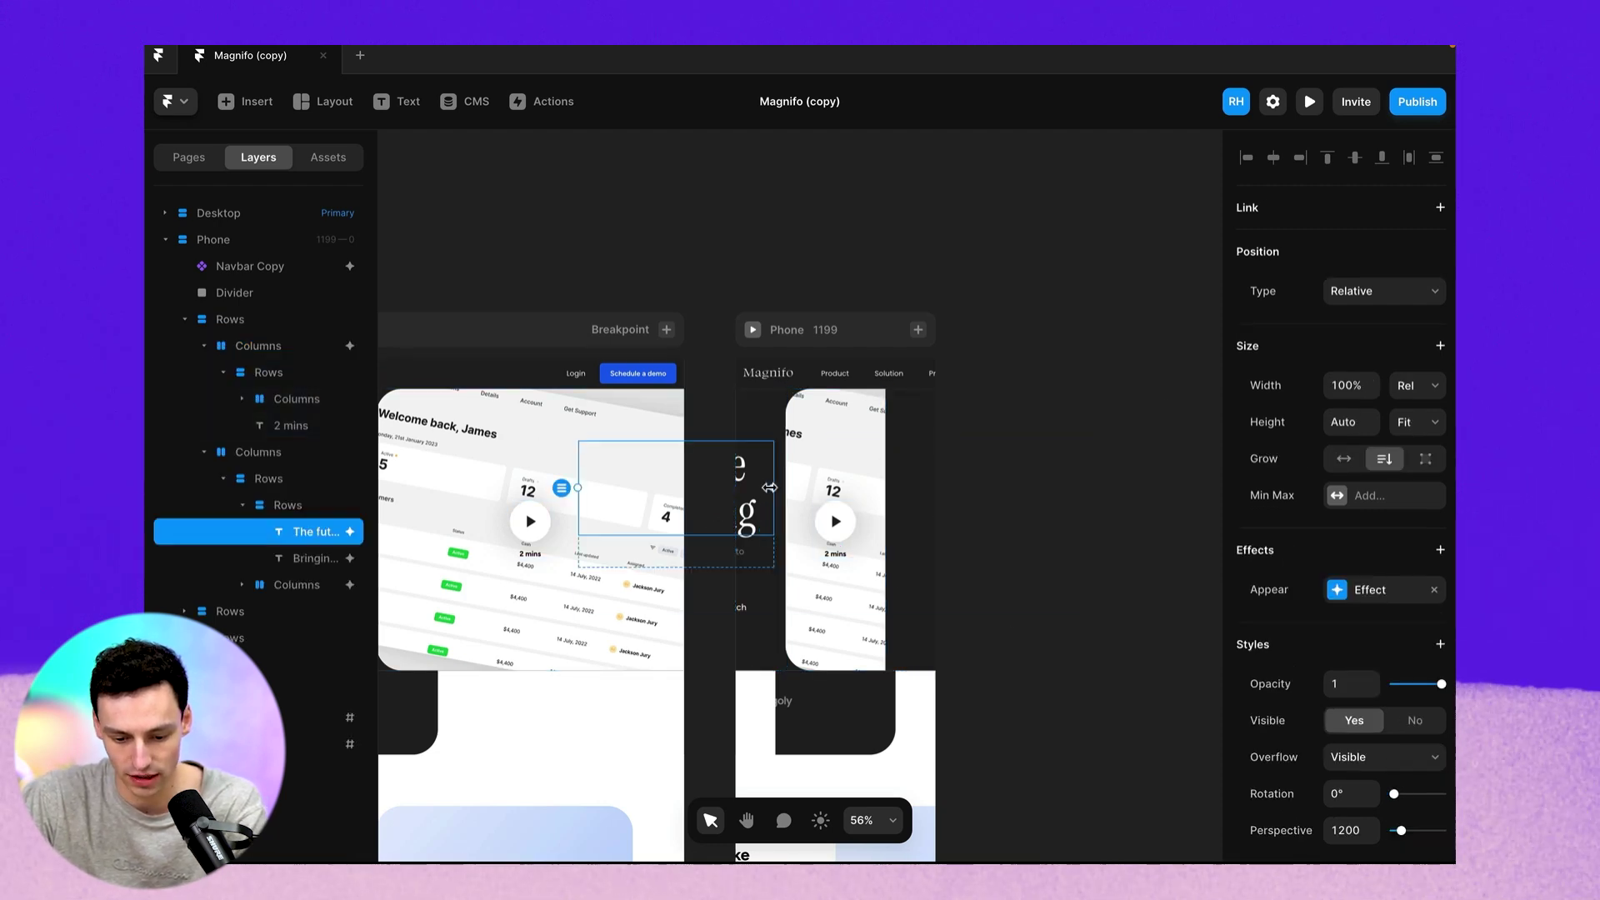
click(941, 529)
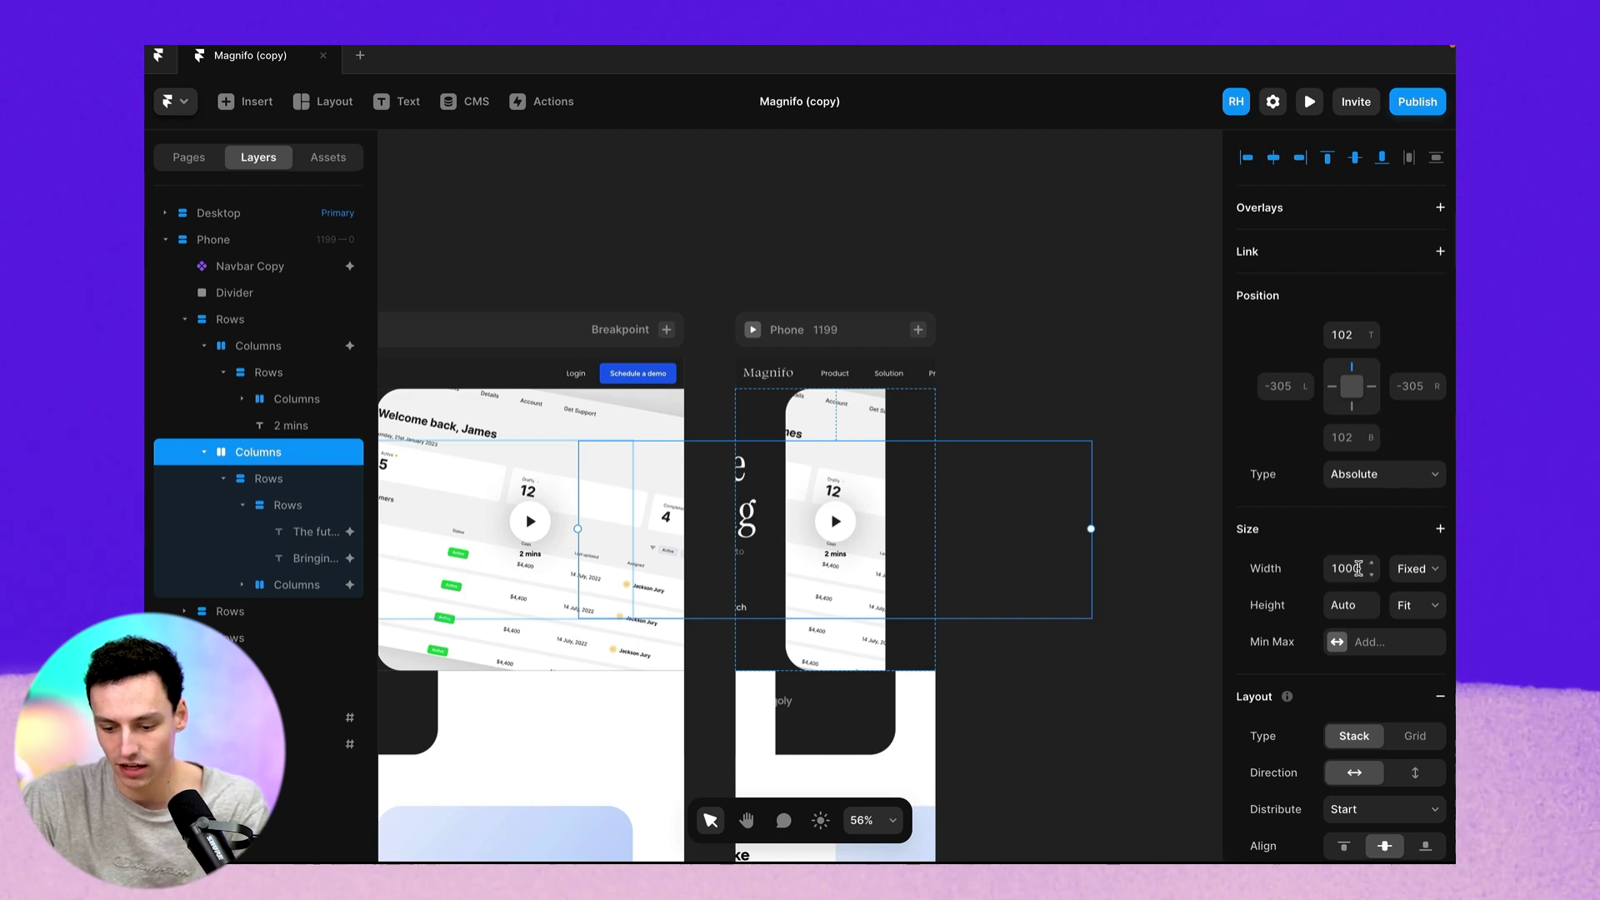
click(1360, 569)
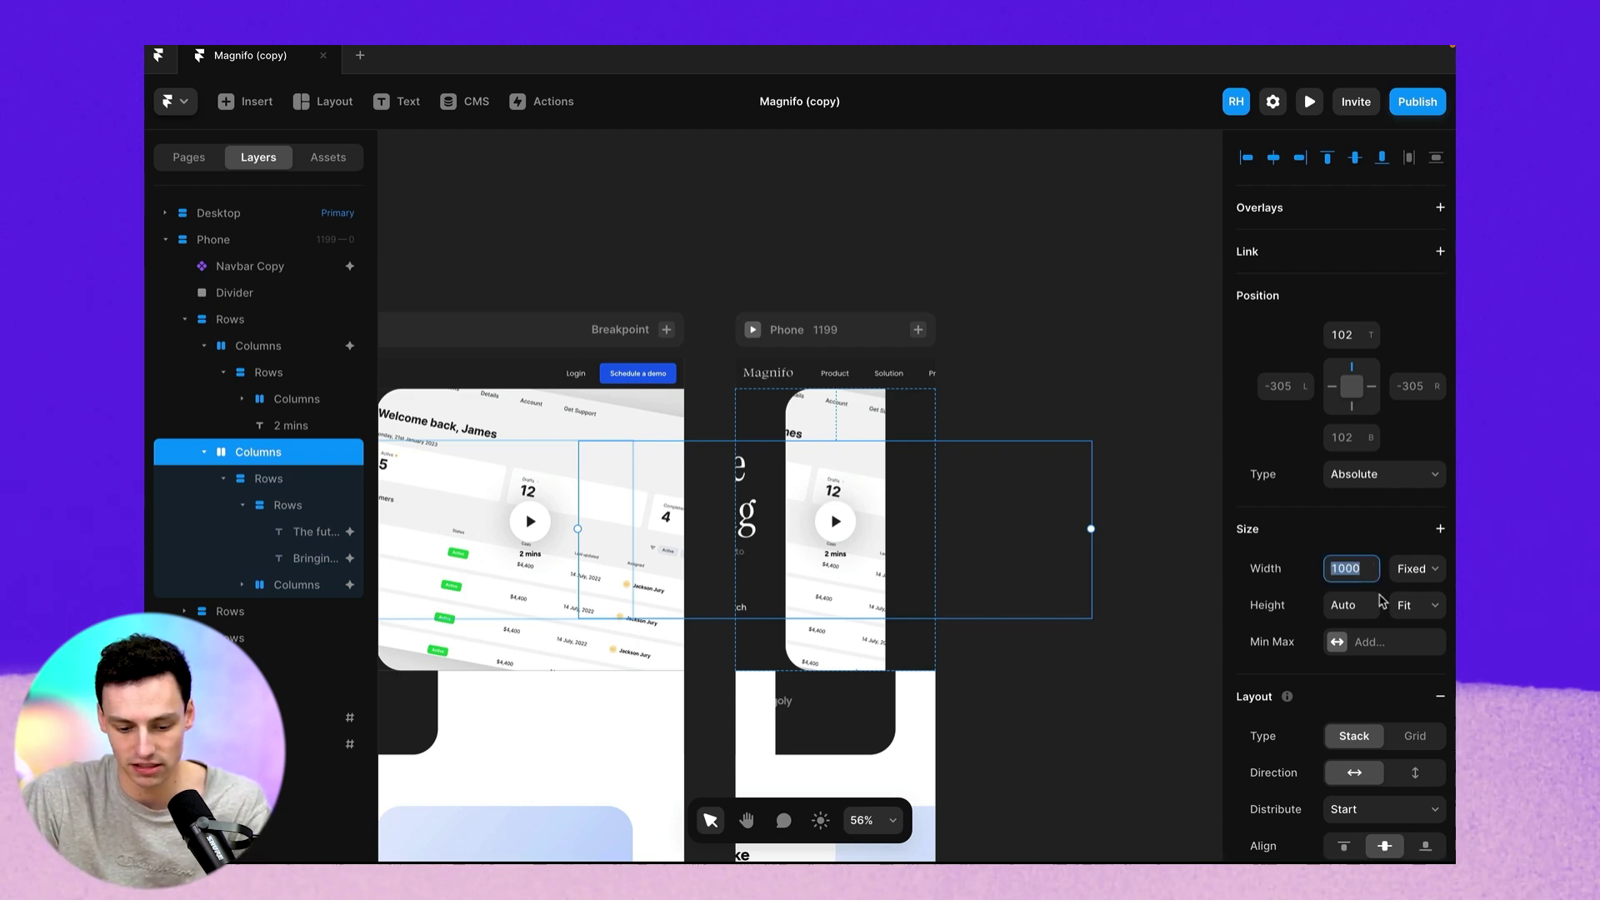
scroll(689, 488, left, 5)
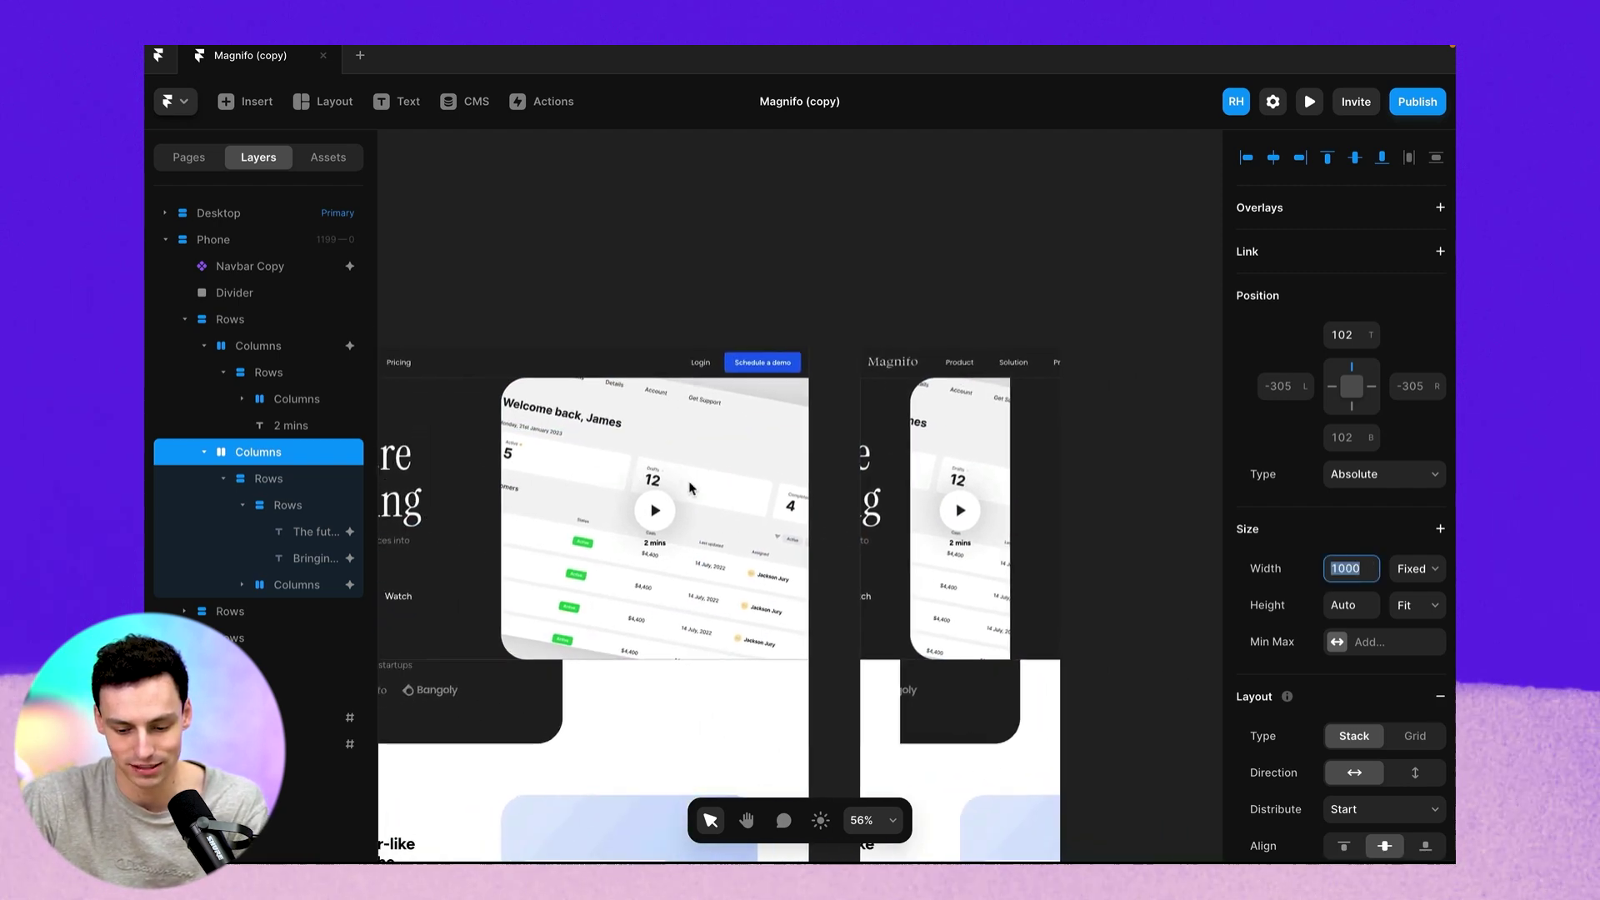
scroll(833, 501, right, 2)
text(100)
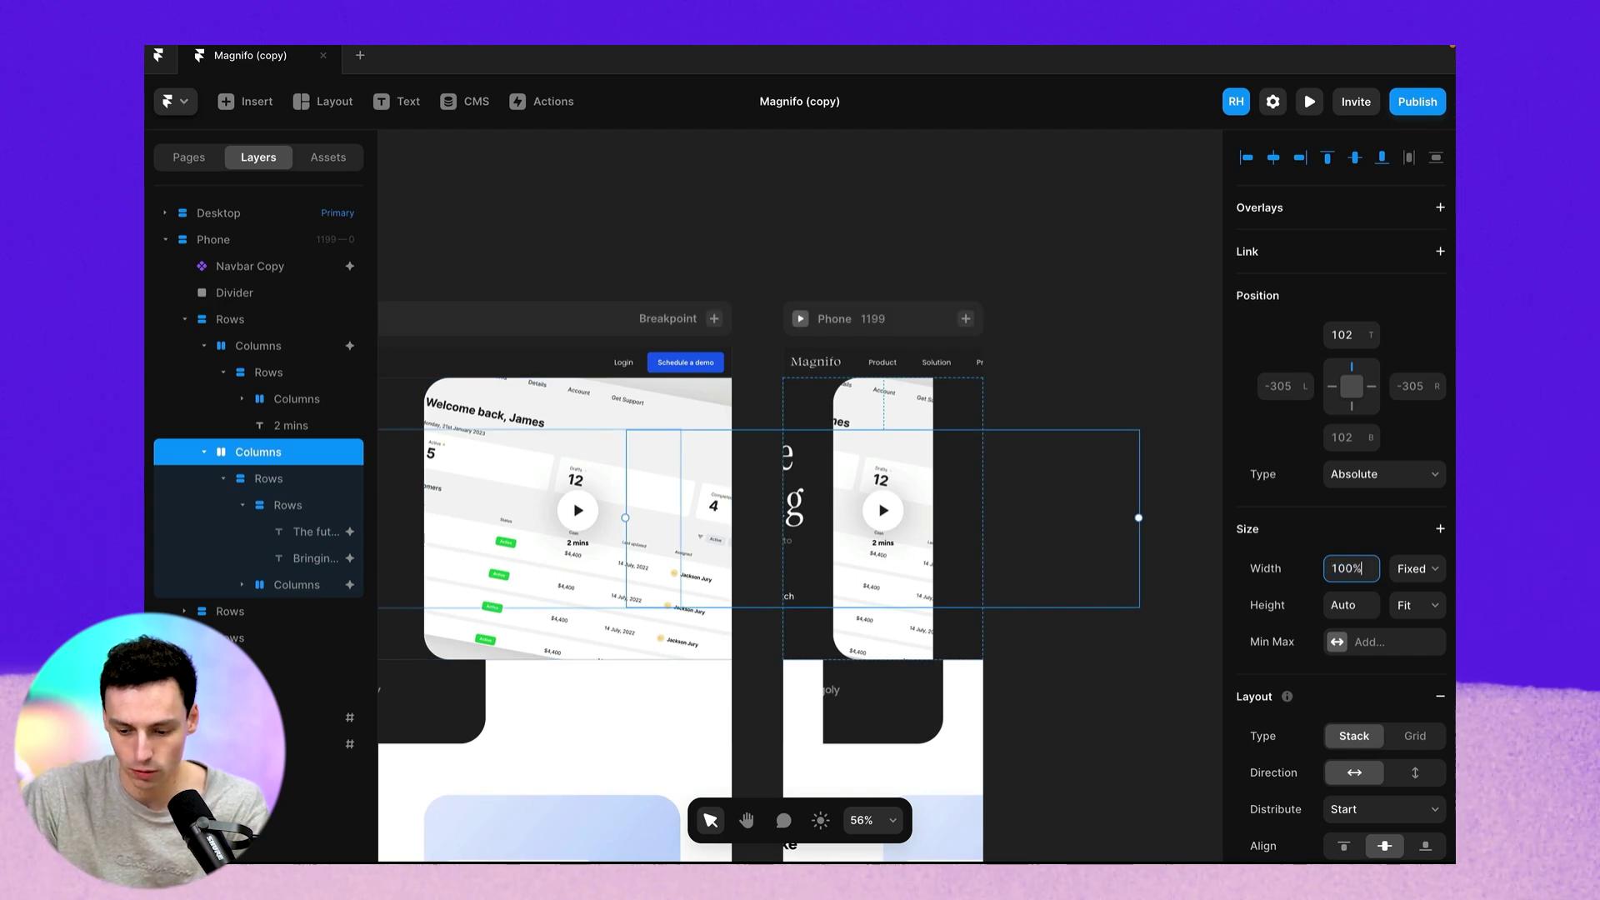
key(Return)
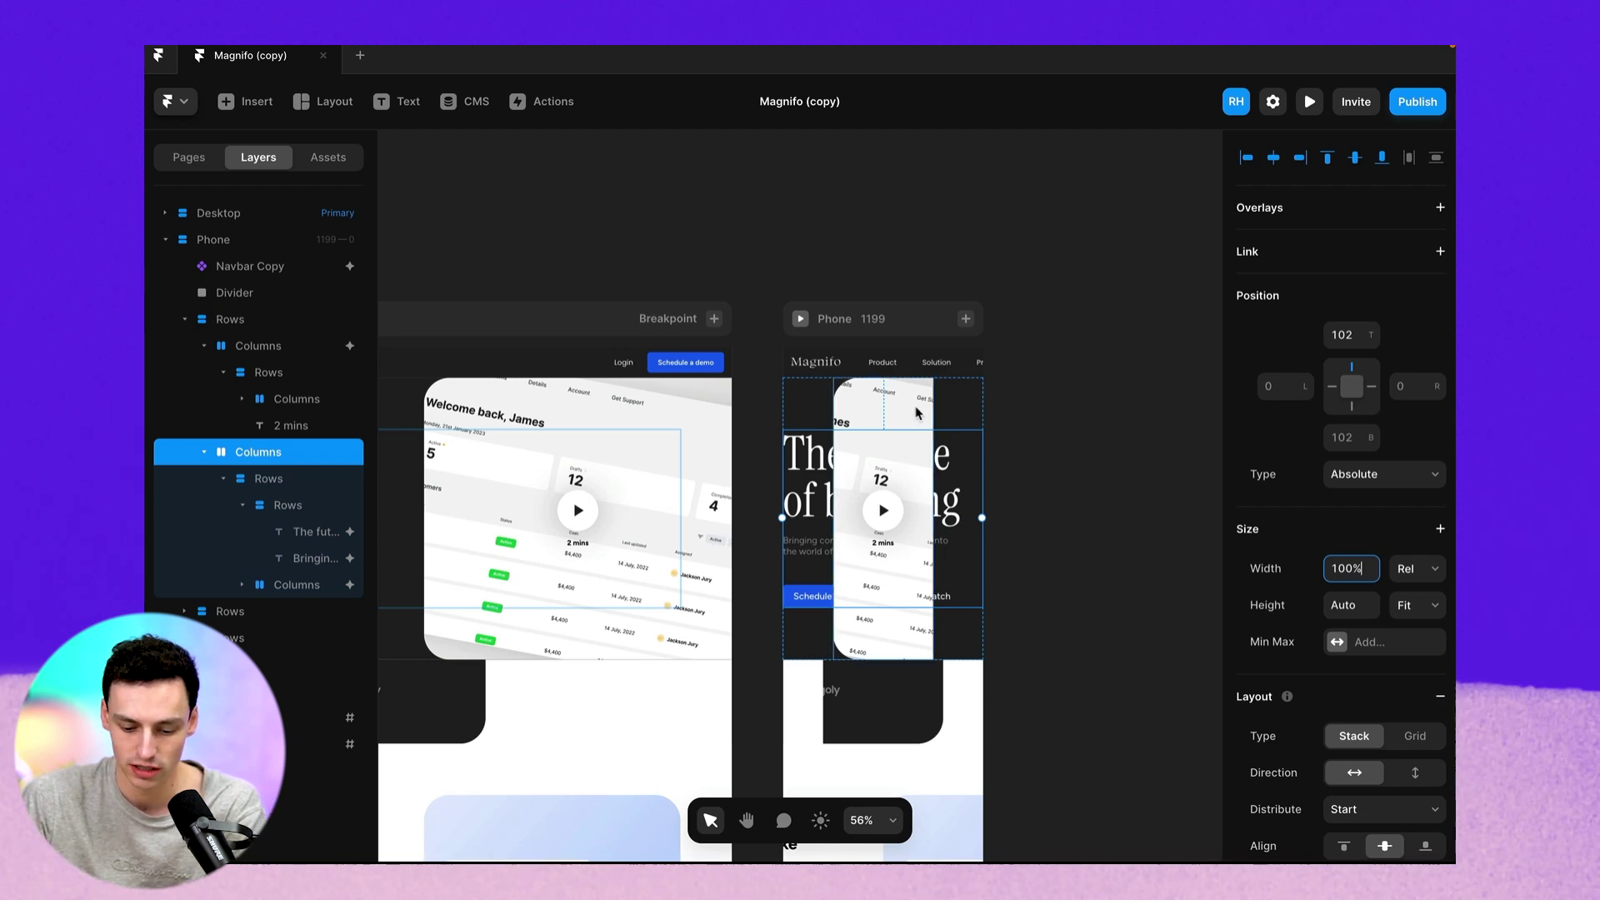
Set the phone hero section height to 600px, then stretch it to 1044 tall.
key(Escape)
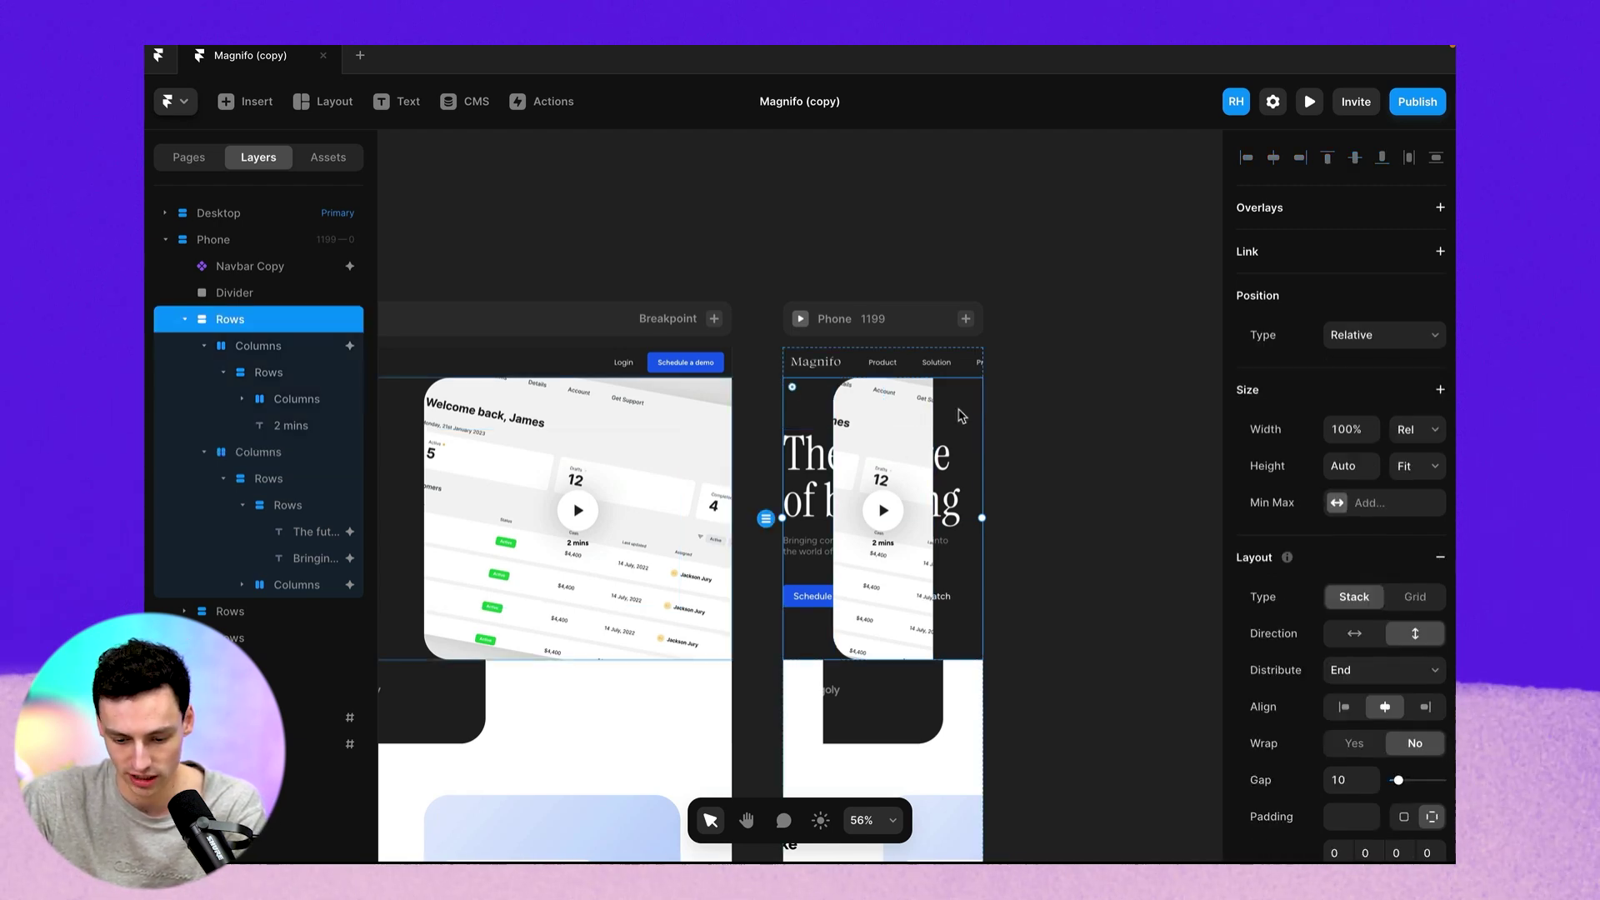
scroll(883, 659, left, 5)
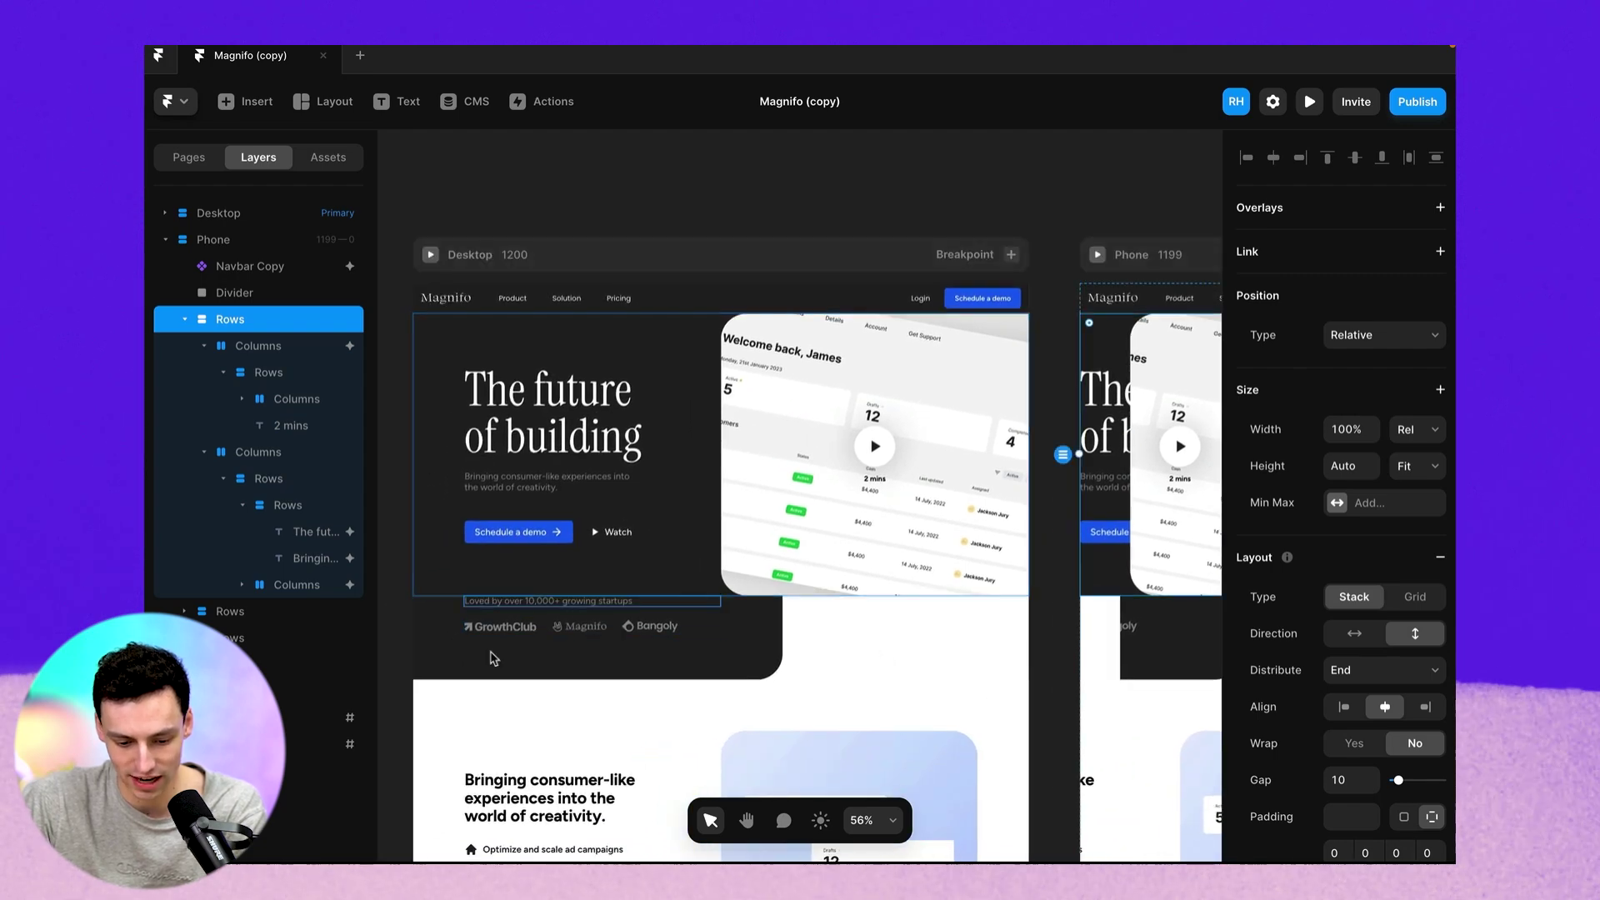
scroll(789, 611, right, 5)
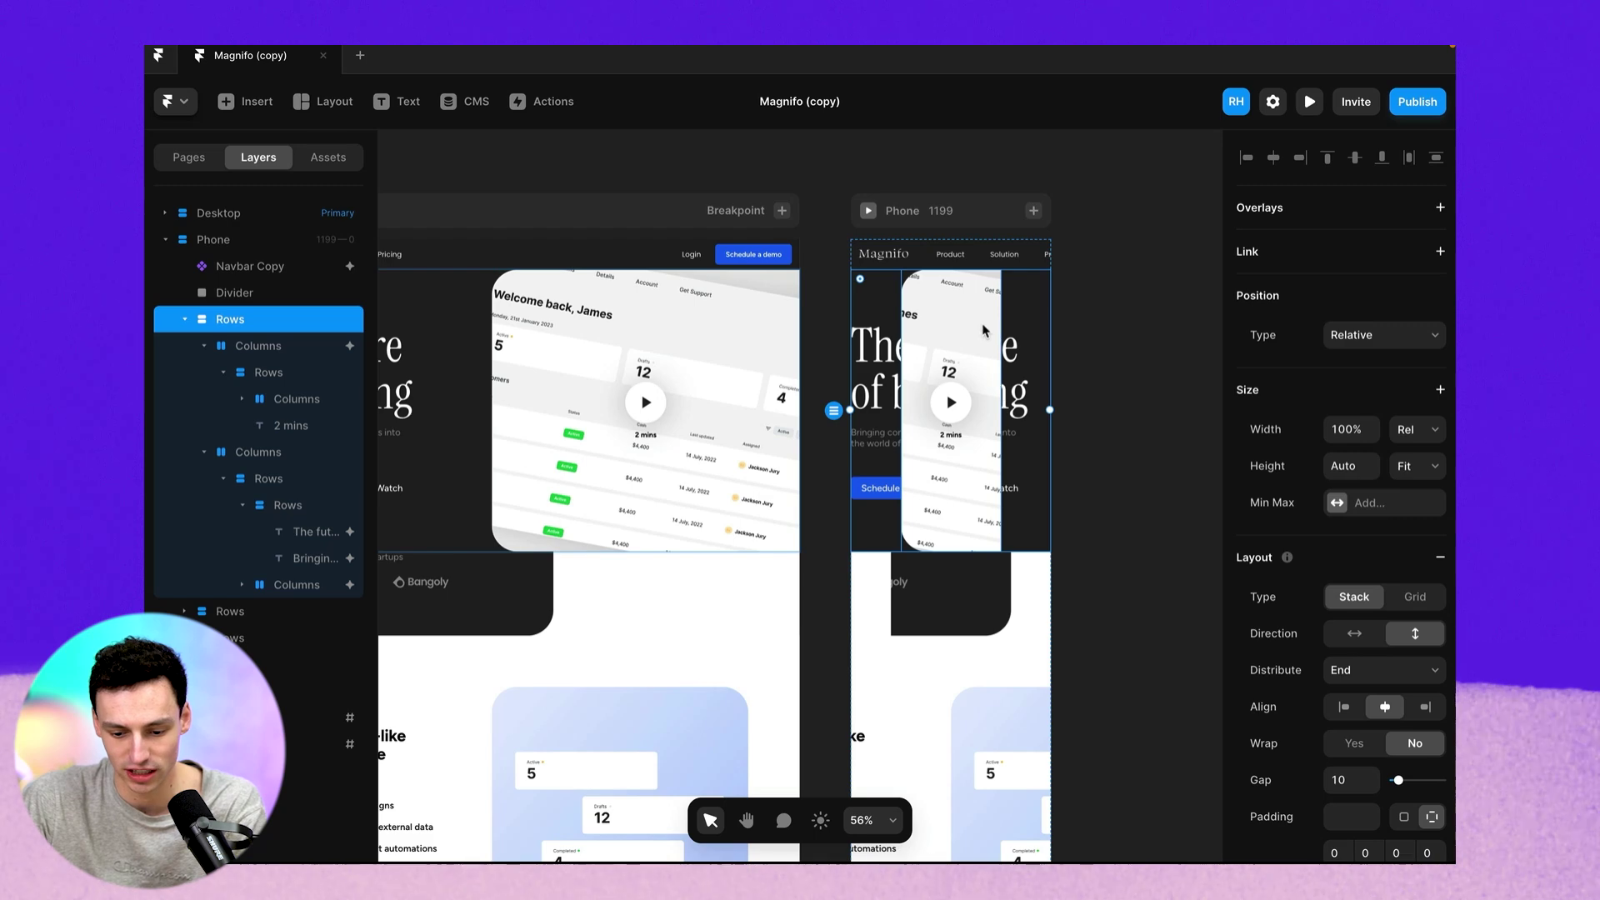
click(1010, 584)
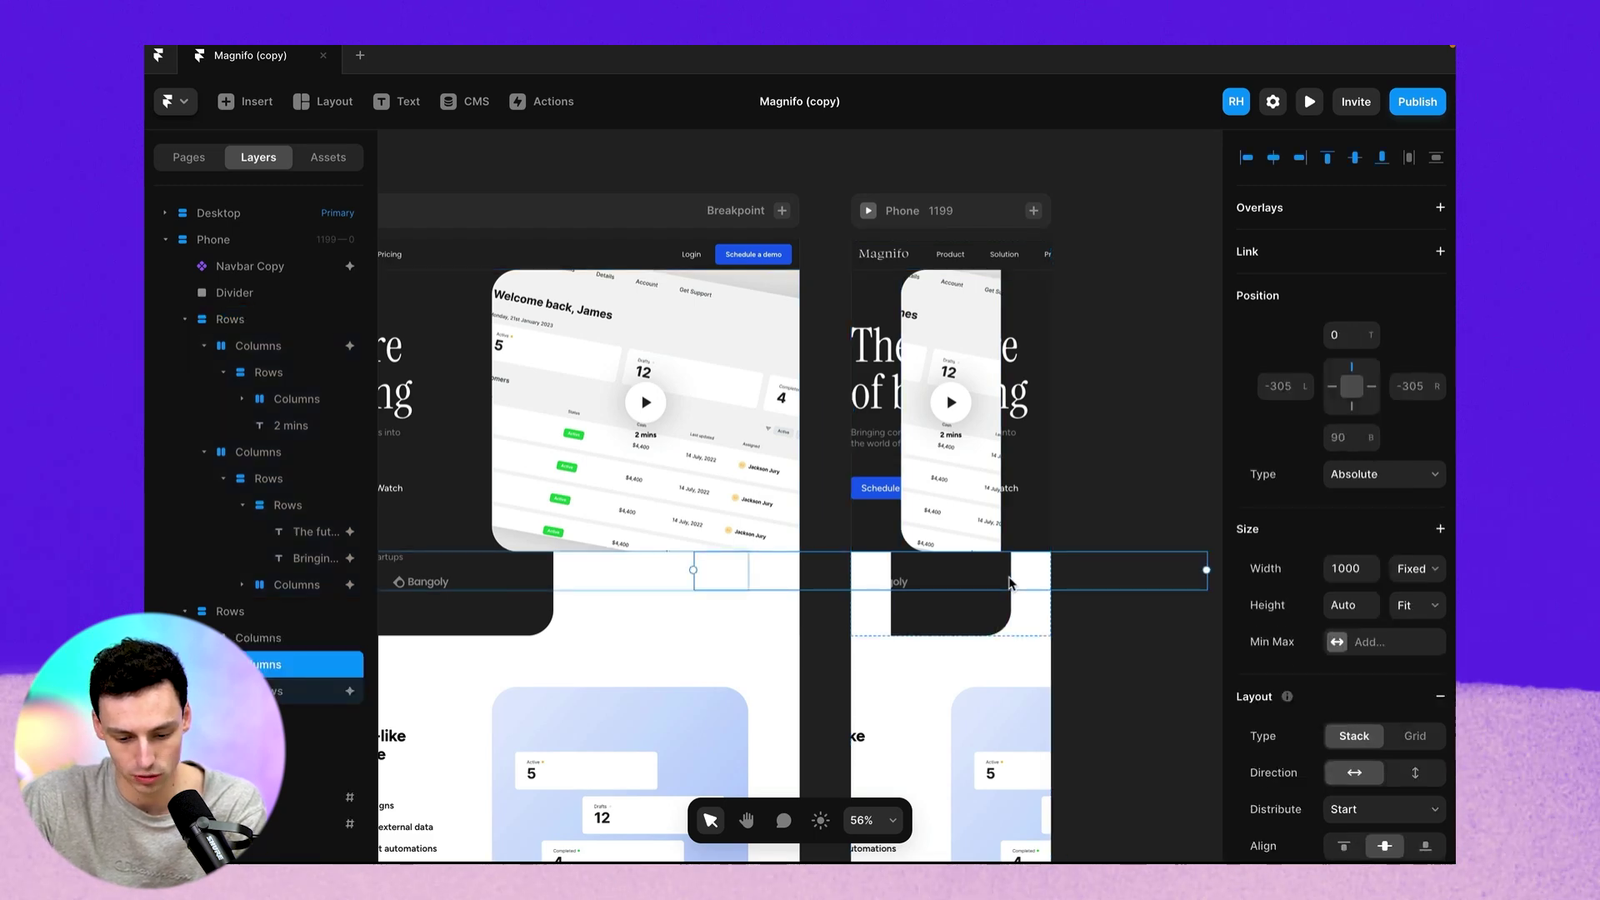
click(973, 290)
click(1036, 295)
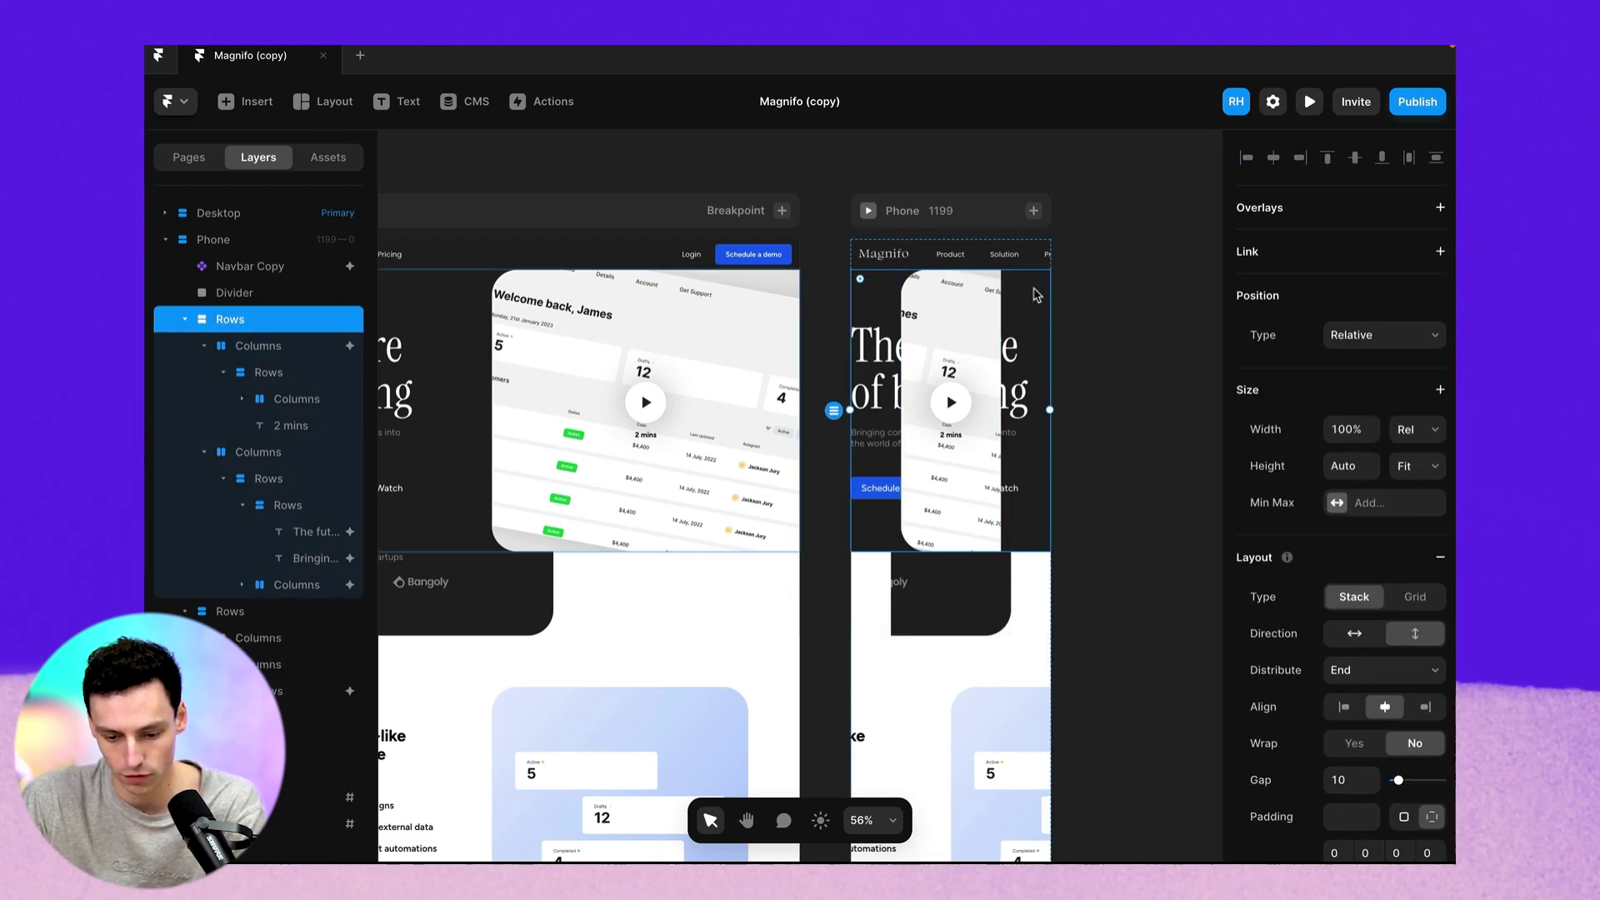
click(1365, 463)
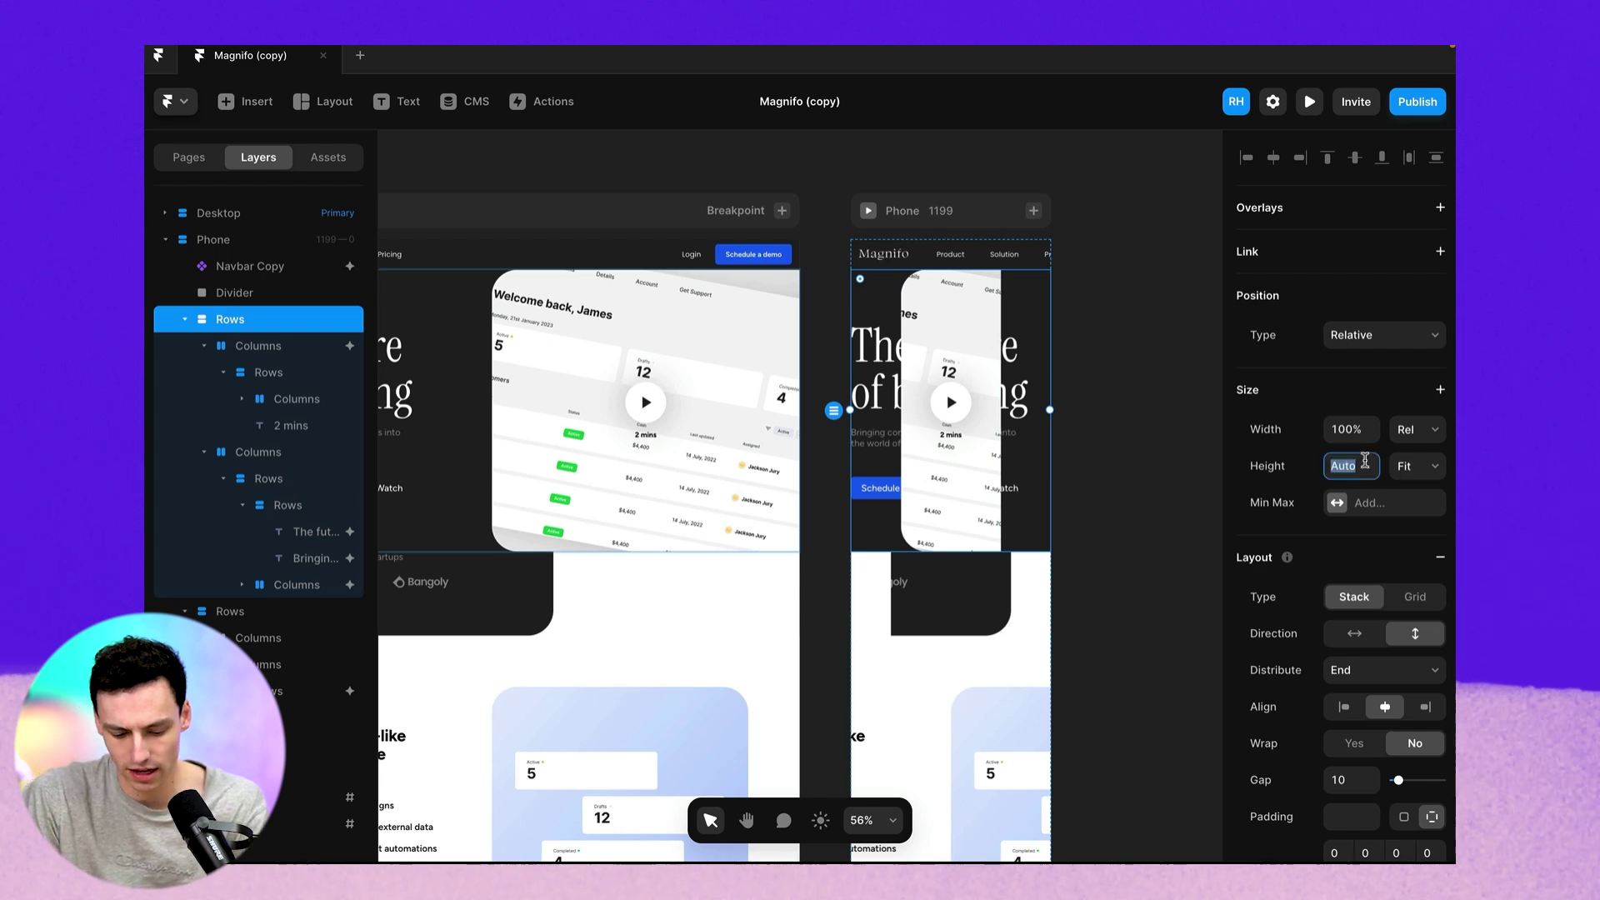
text(600px)
key(Return)
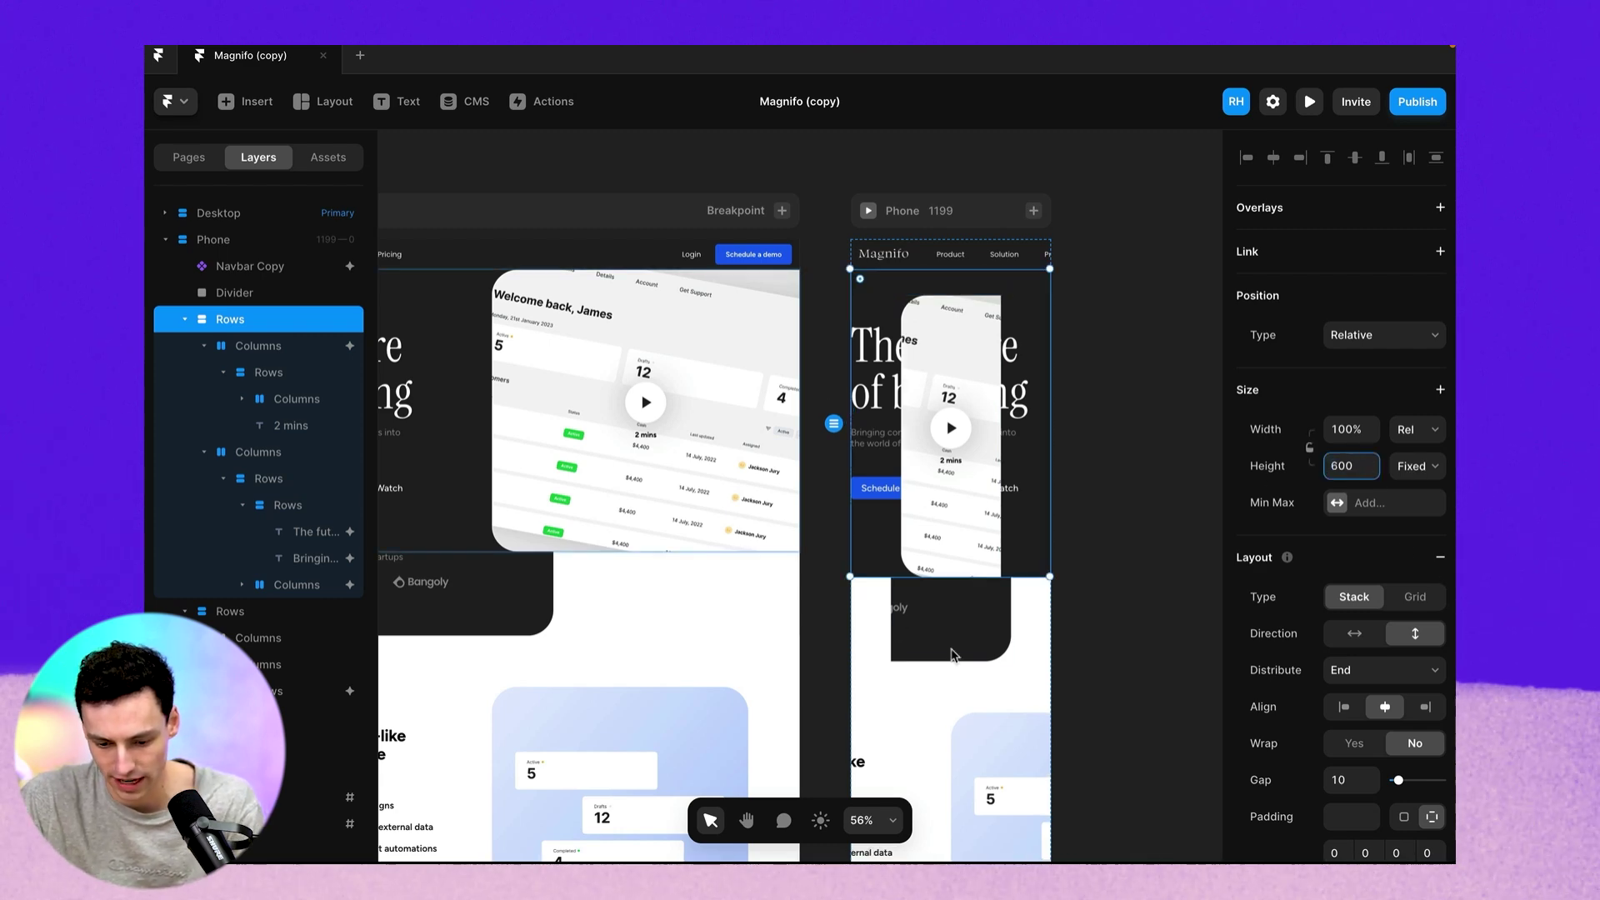
drag(998, 594, 971, 806)
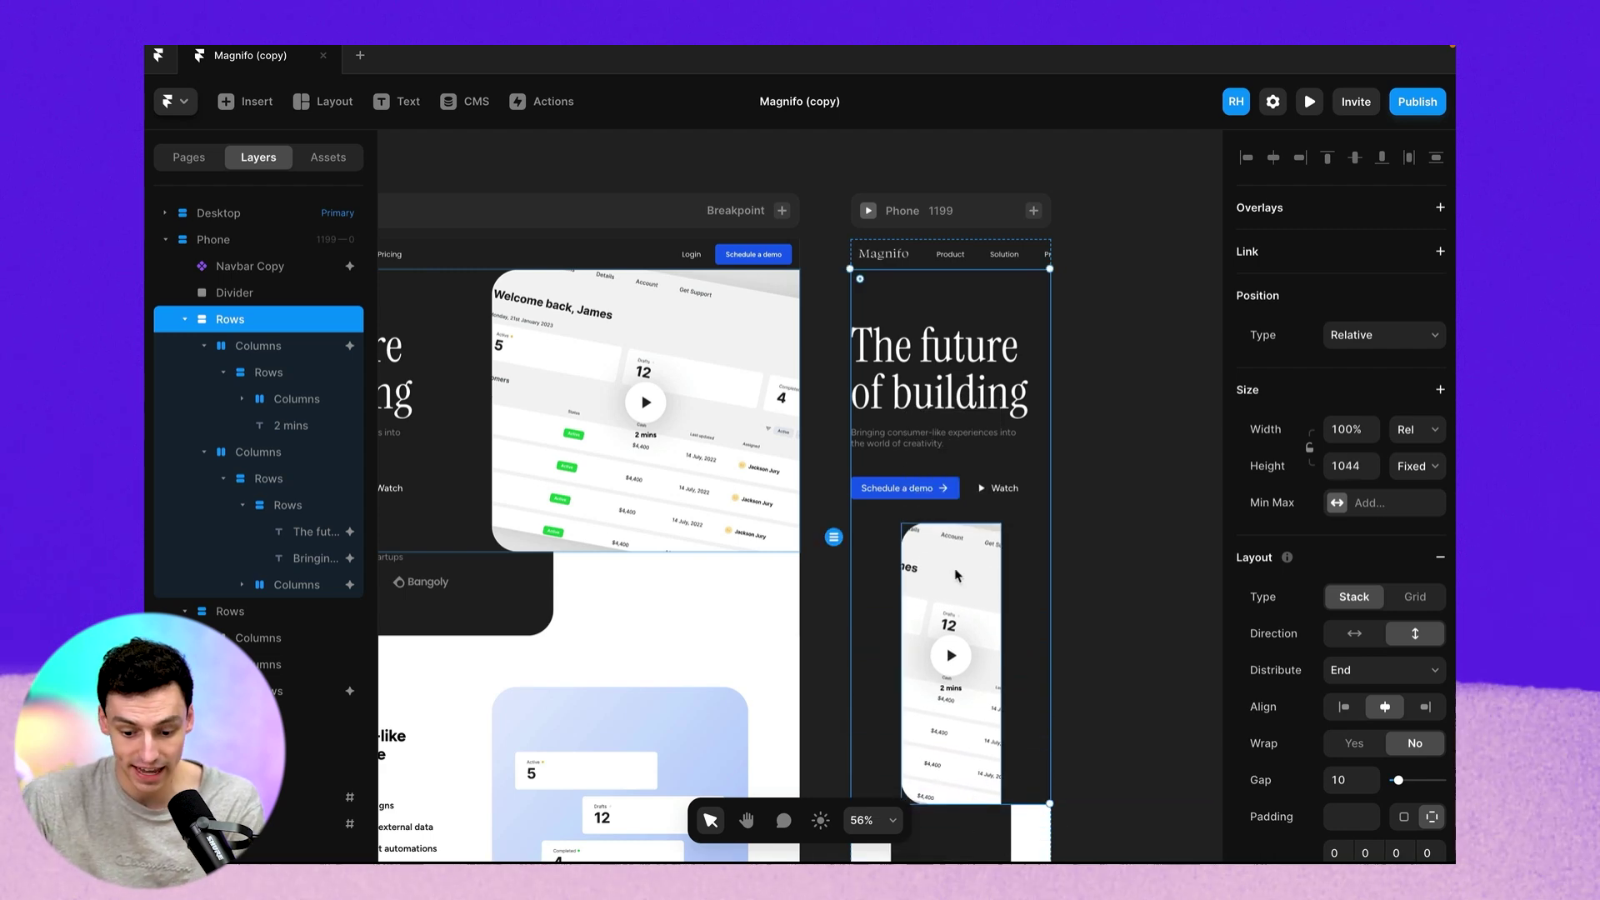
Make the dark logo card below the mockup 100% wide.
scroll(967, 584, down, 3)
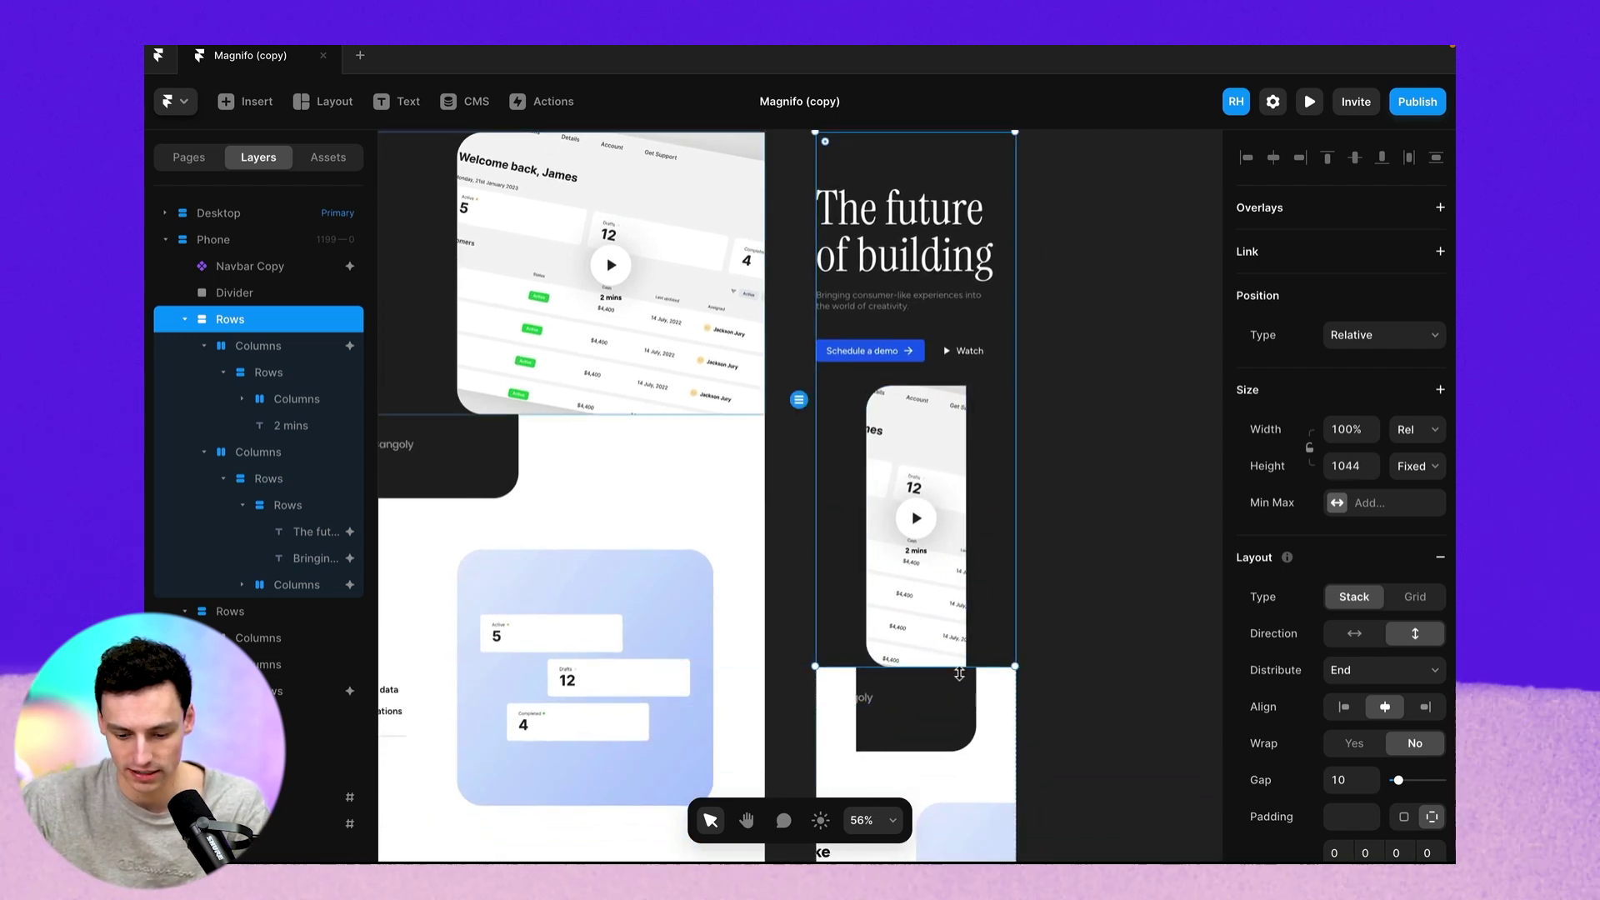
click(949, 725)
click(1354, 431)
text(100%)
key(Return)
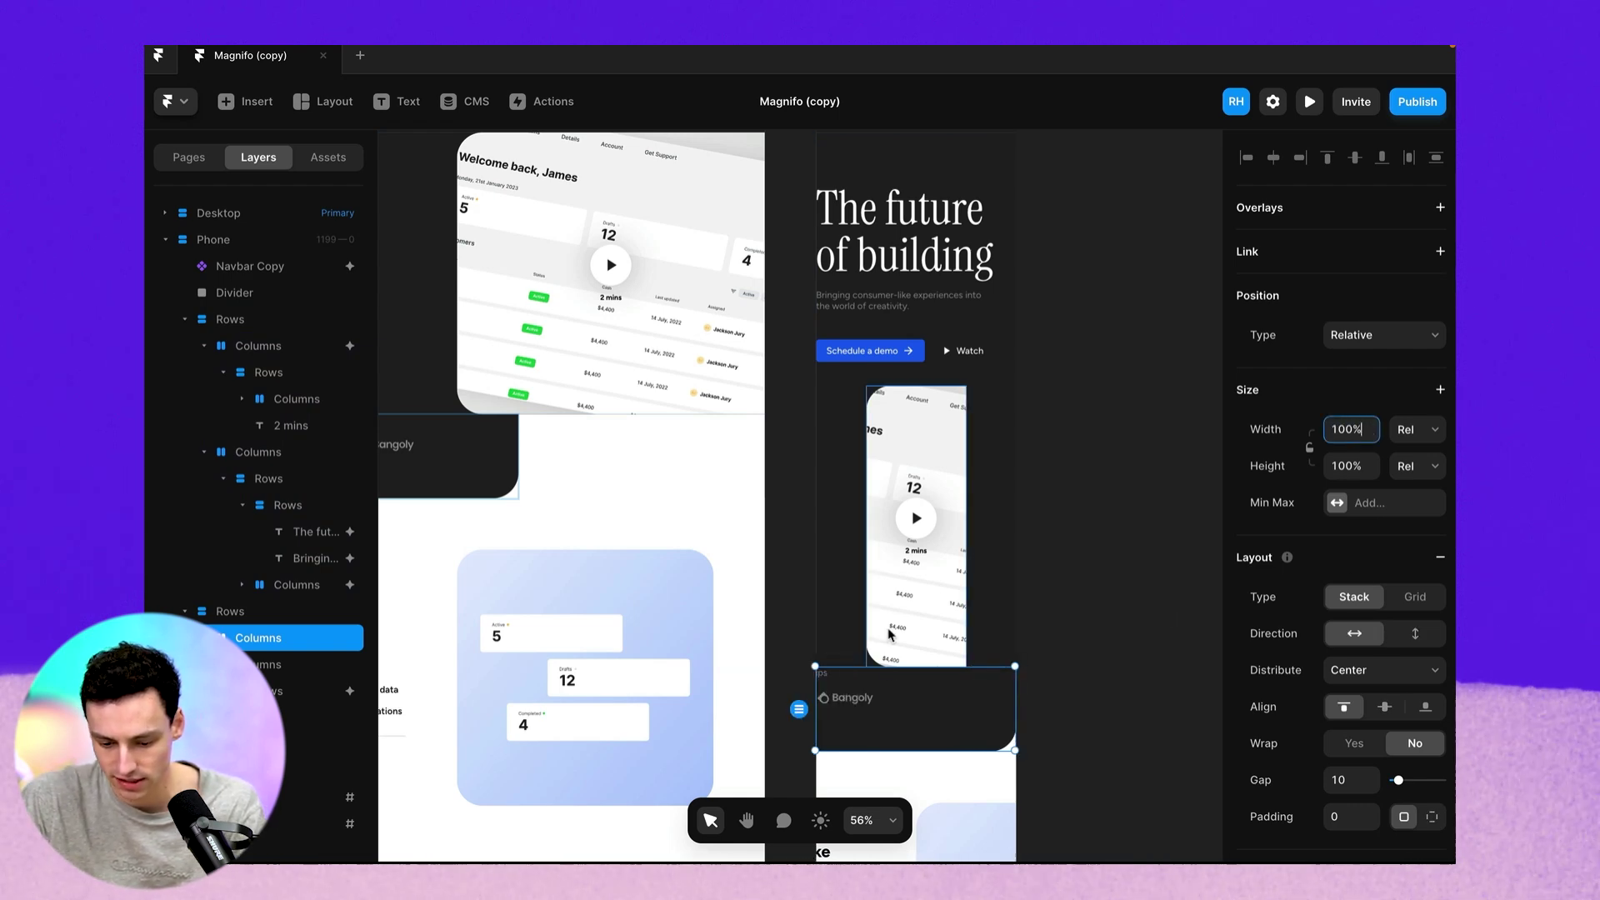
scroll(1347, 706, down, 3)
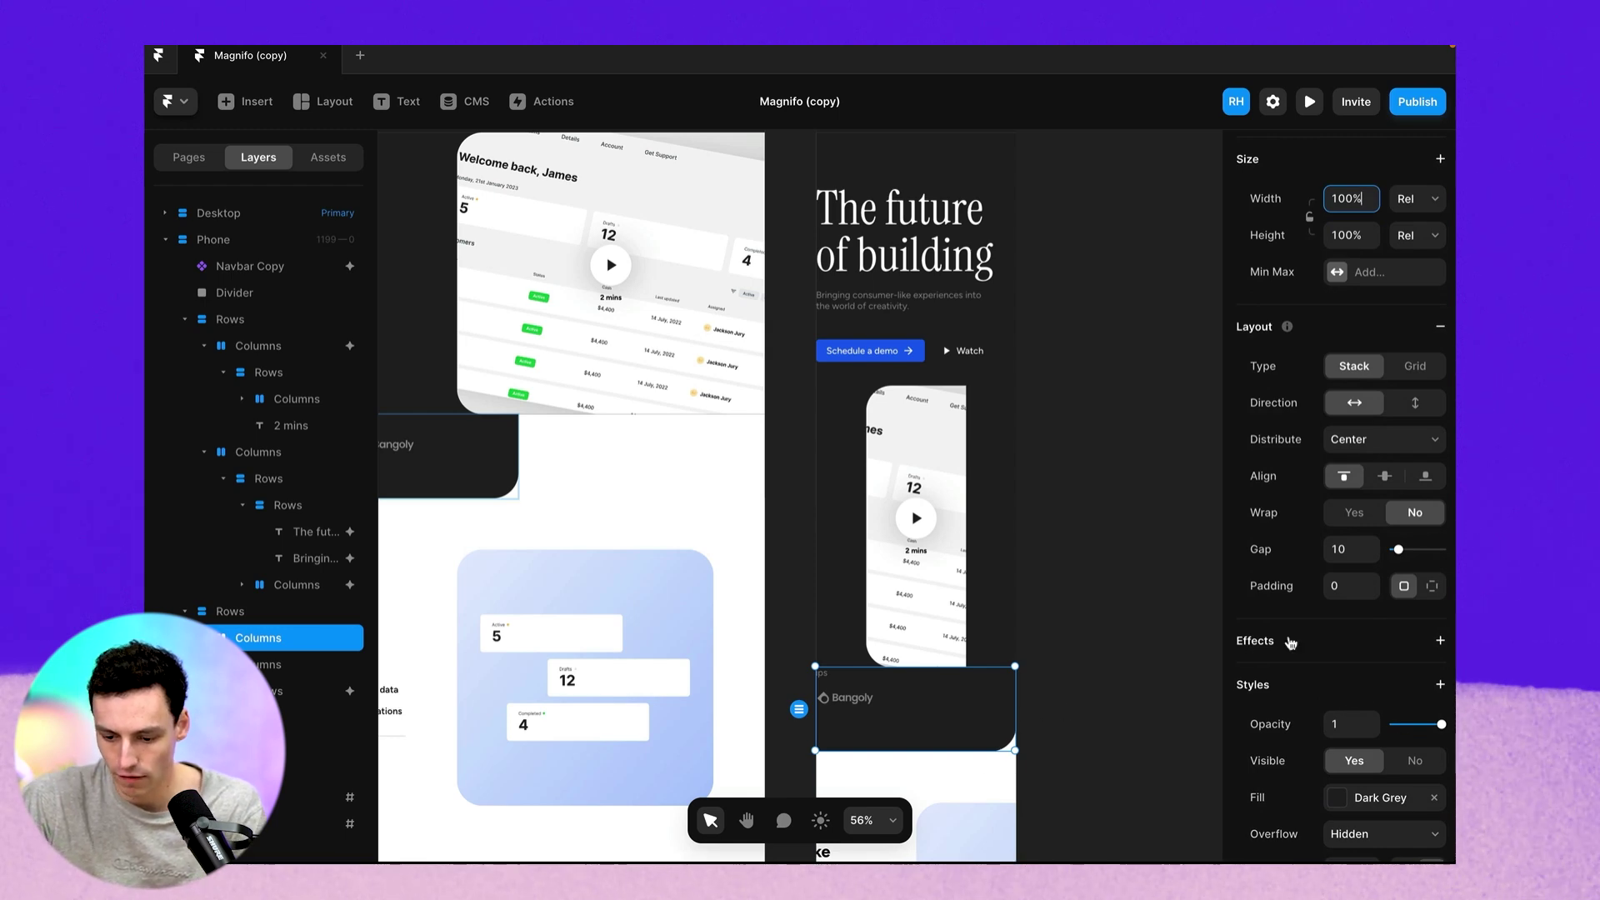
Set the card's bottom-right radius to 0 and make the logo row 100% wide.
scroll(1347, 733, down, 2)
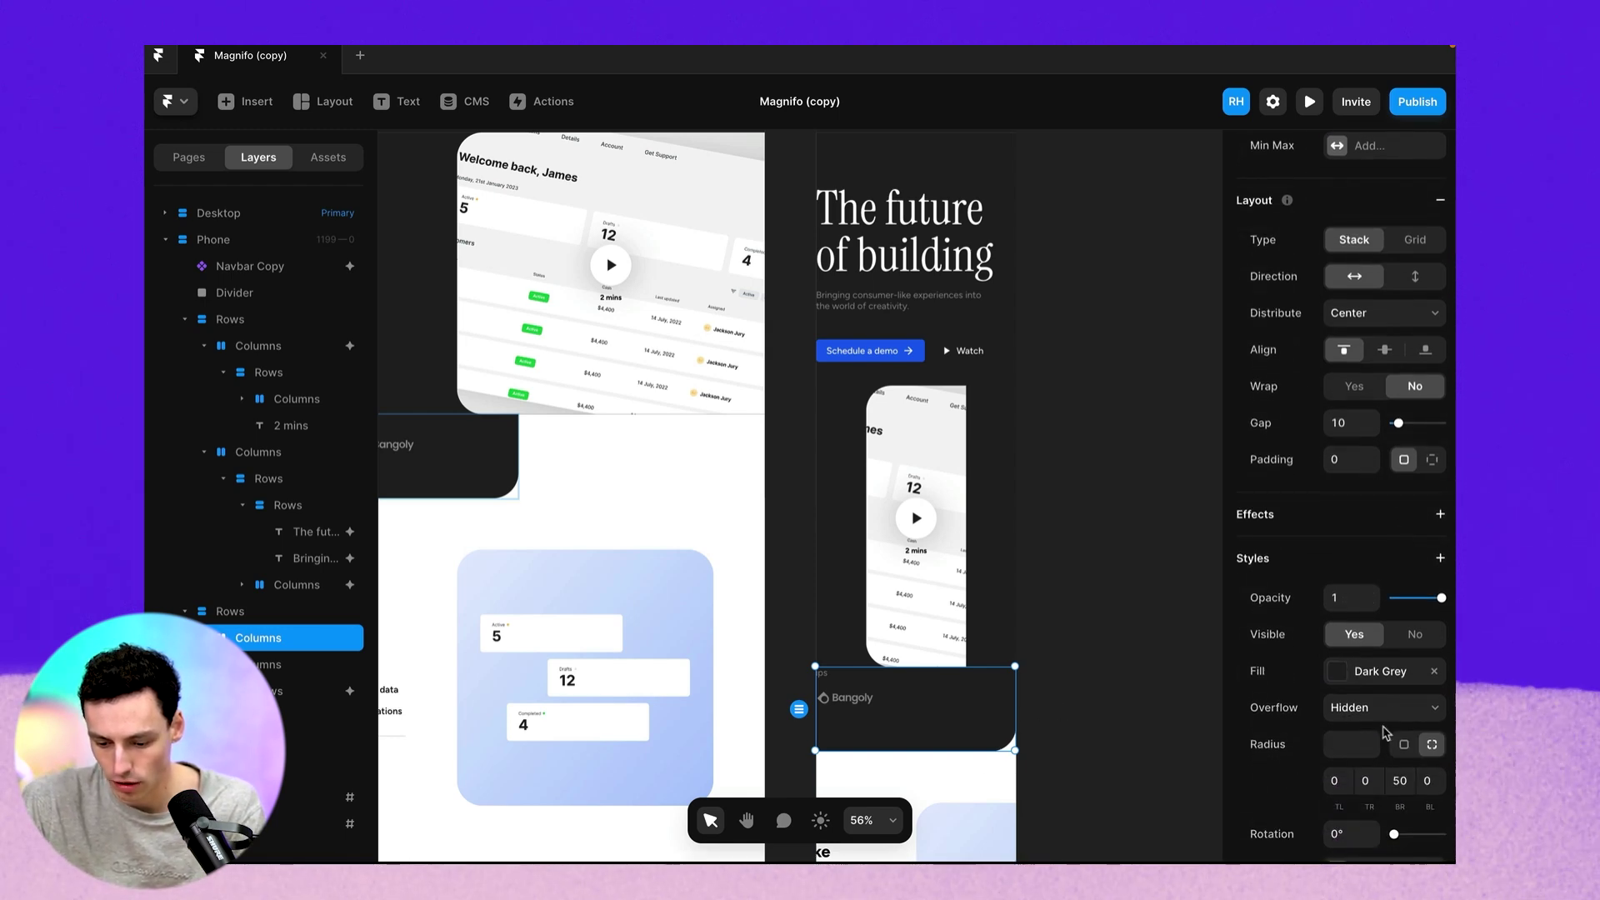
text(0)
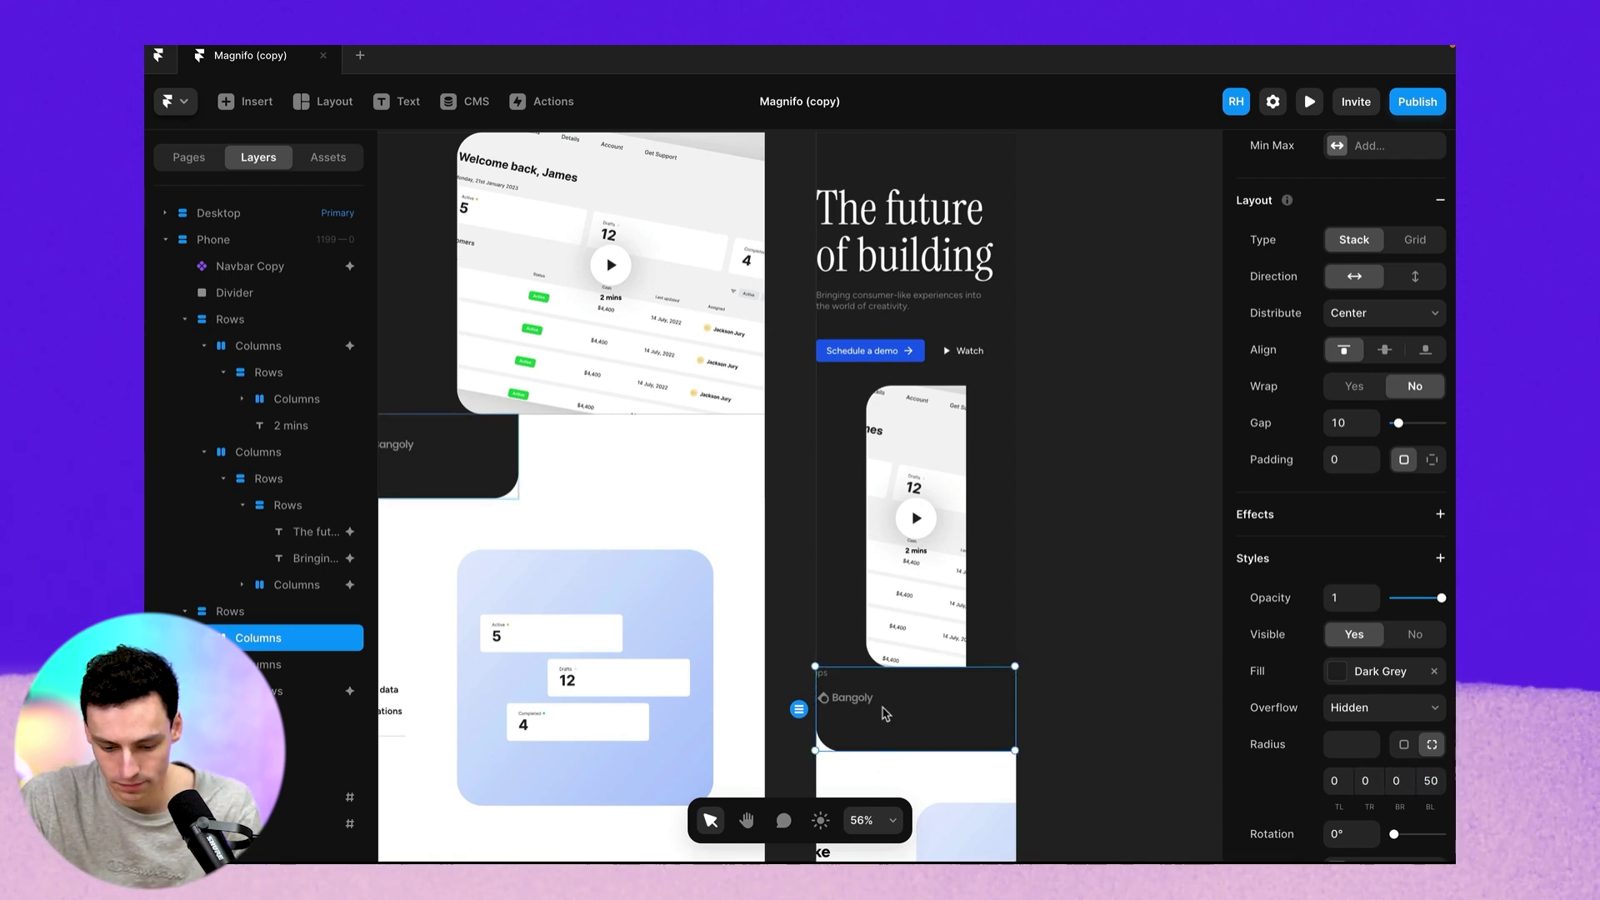
scroll(1446, 423, up, 3)
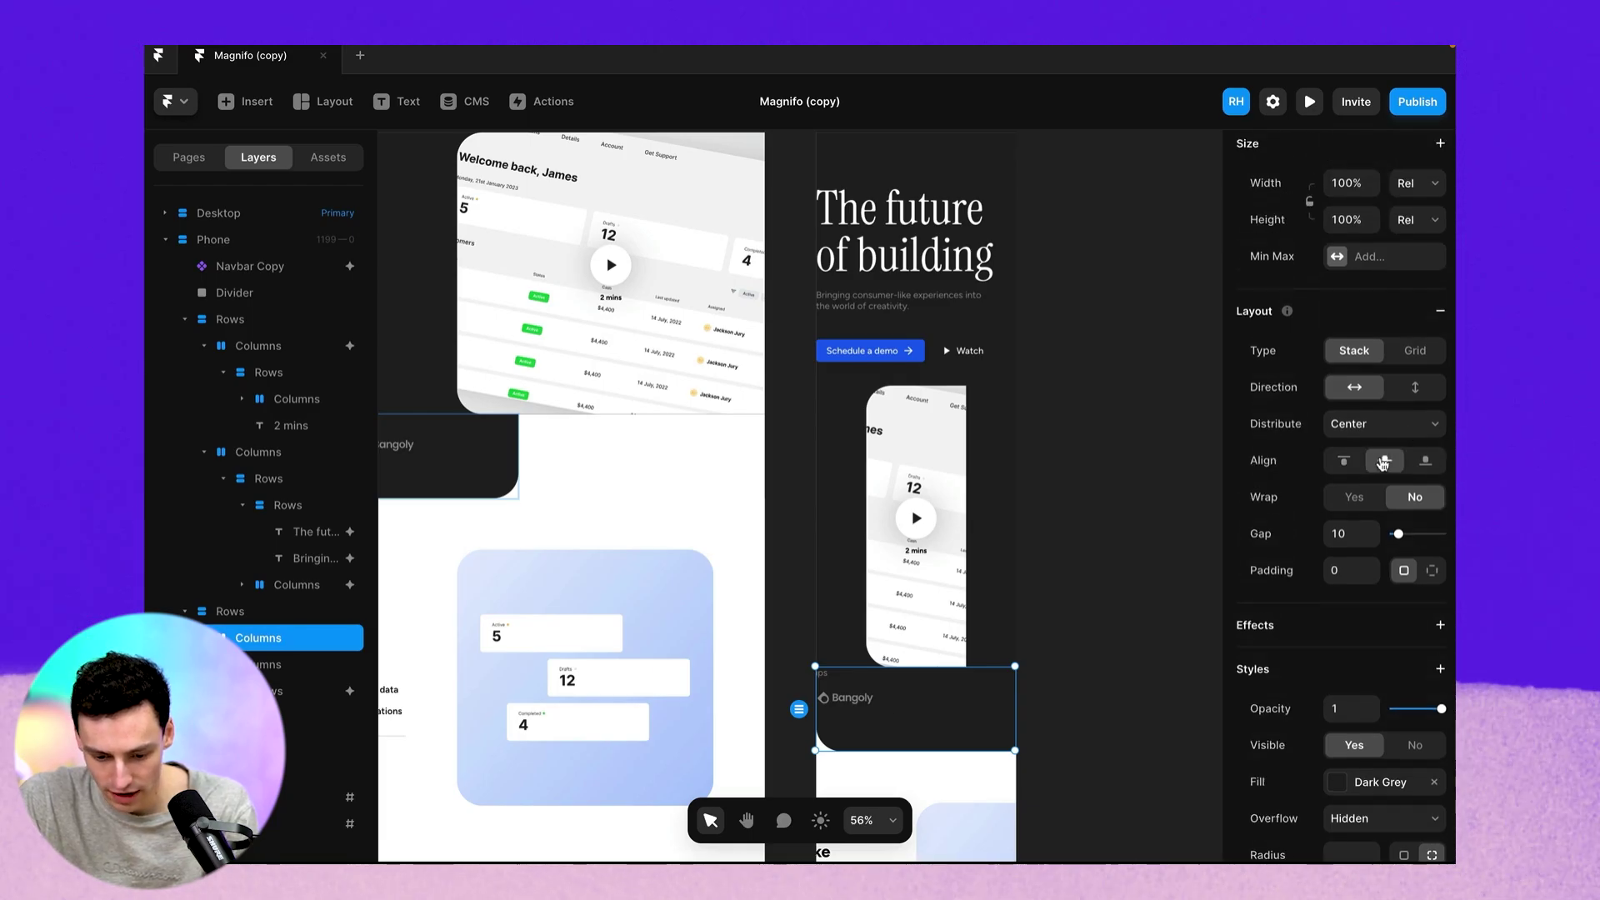
click(859, 683)
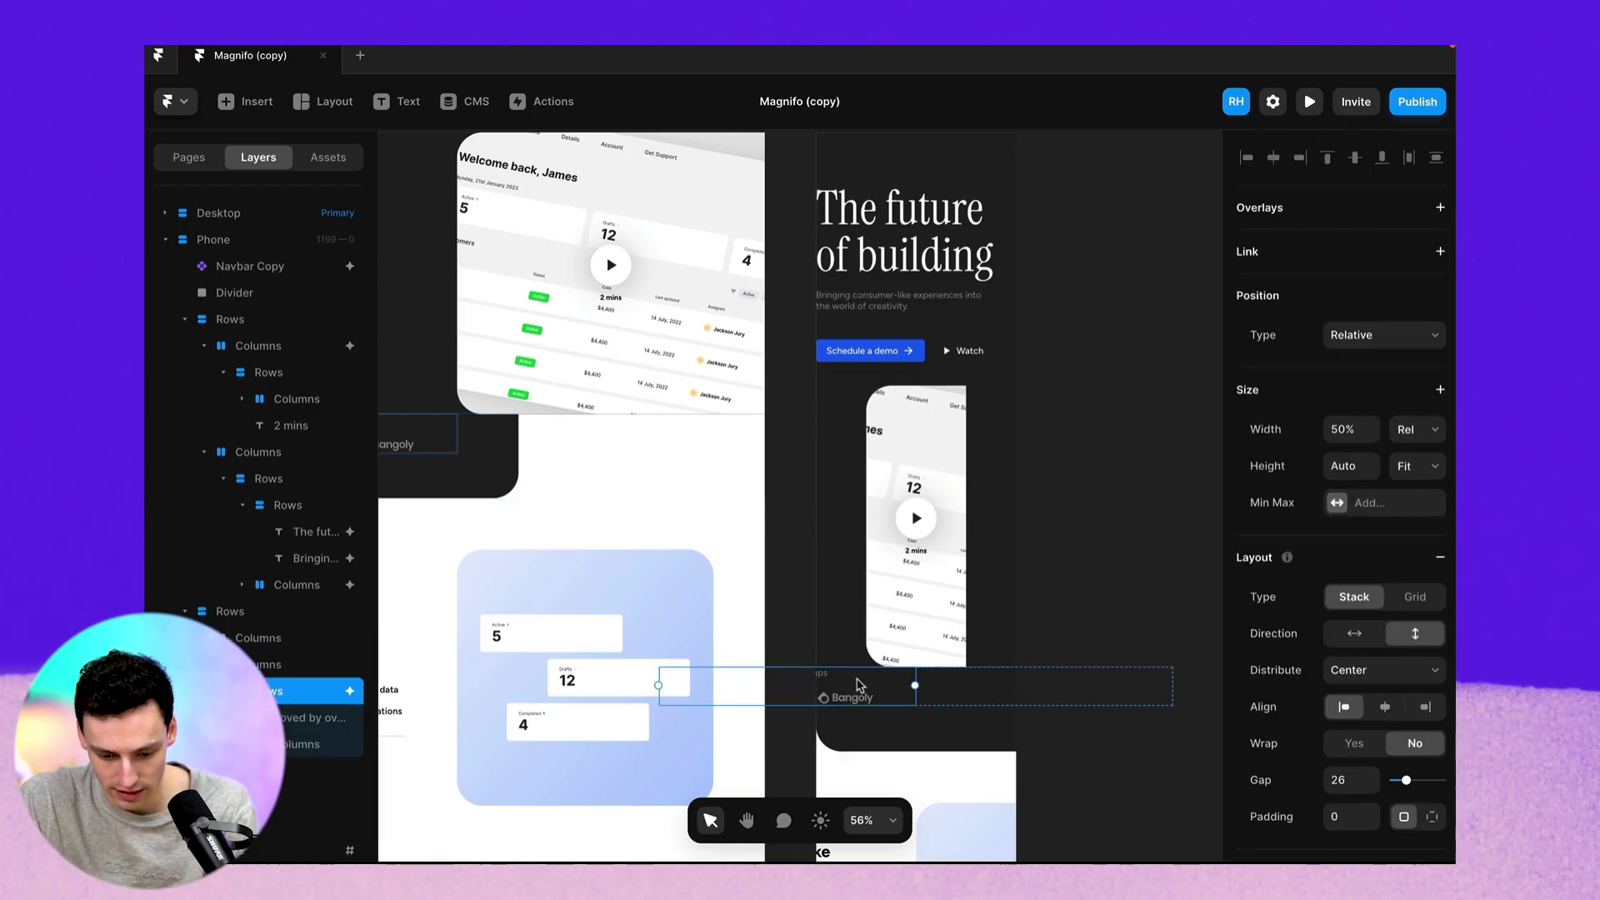
click(1350, 430)
text(100%)
key(Return)
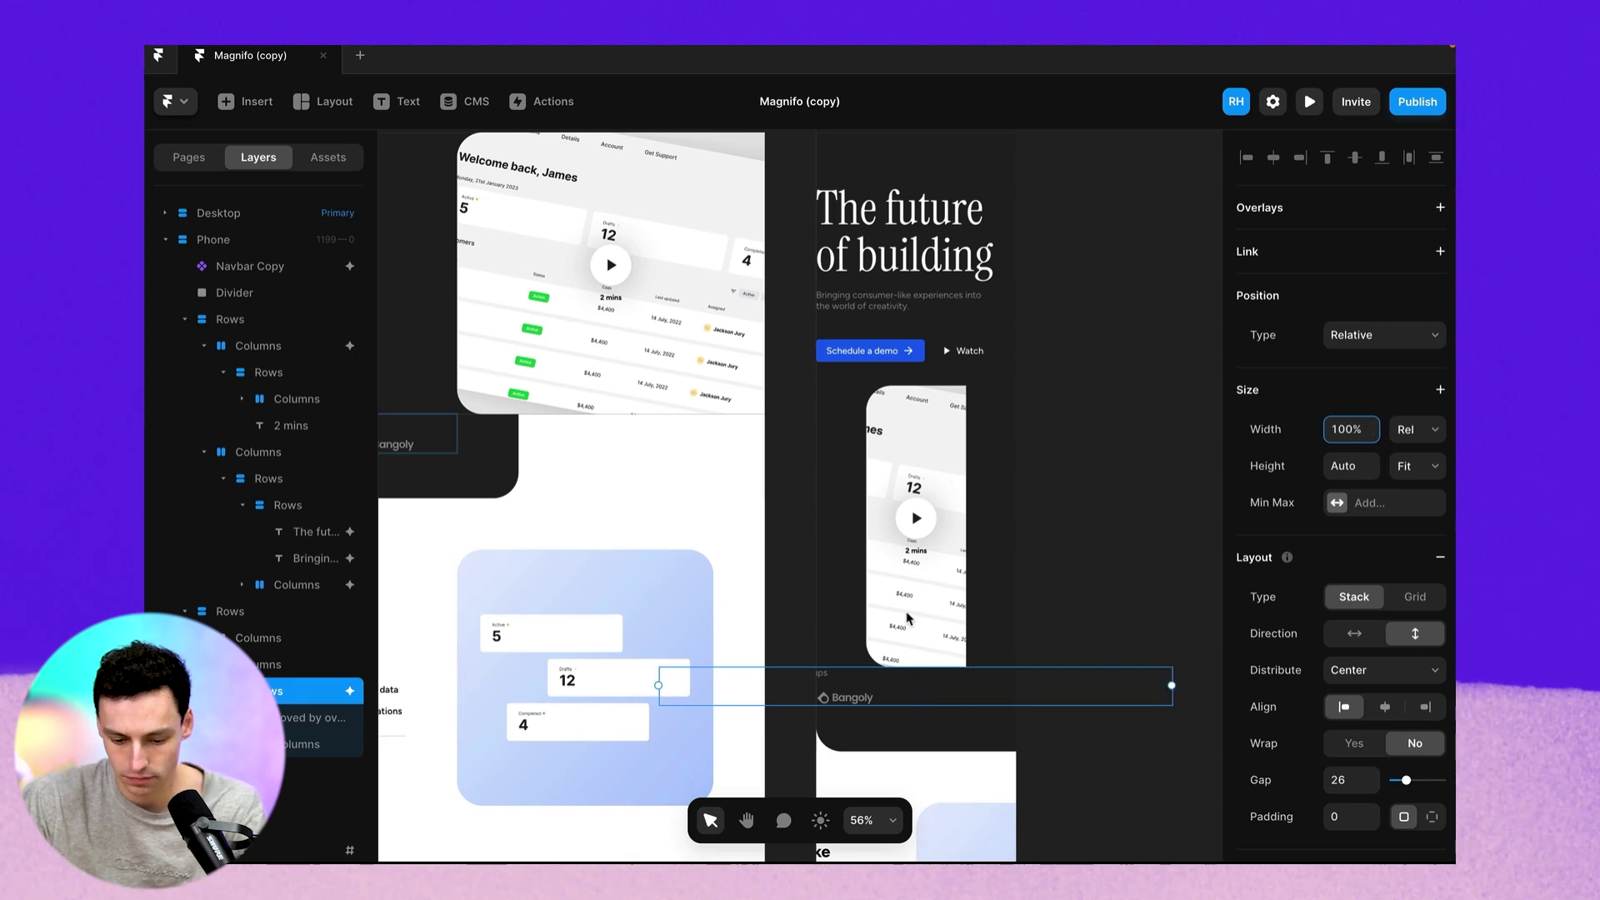
Set the logo strip and the app preview image column to 100% width.
key(Escape)
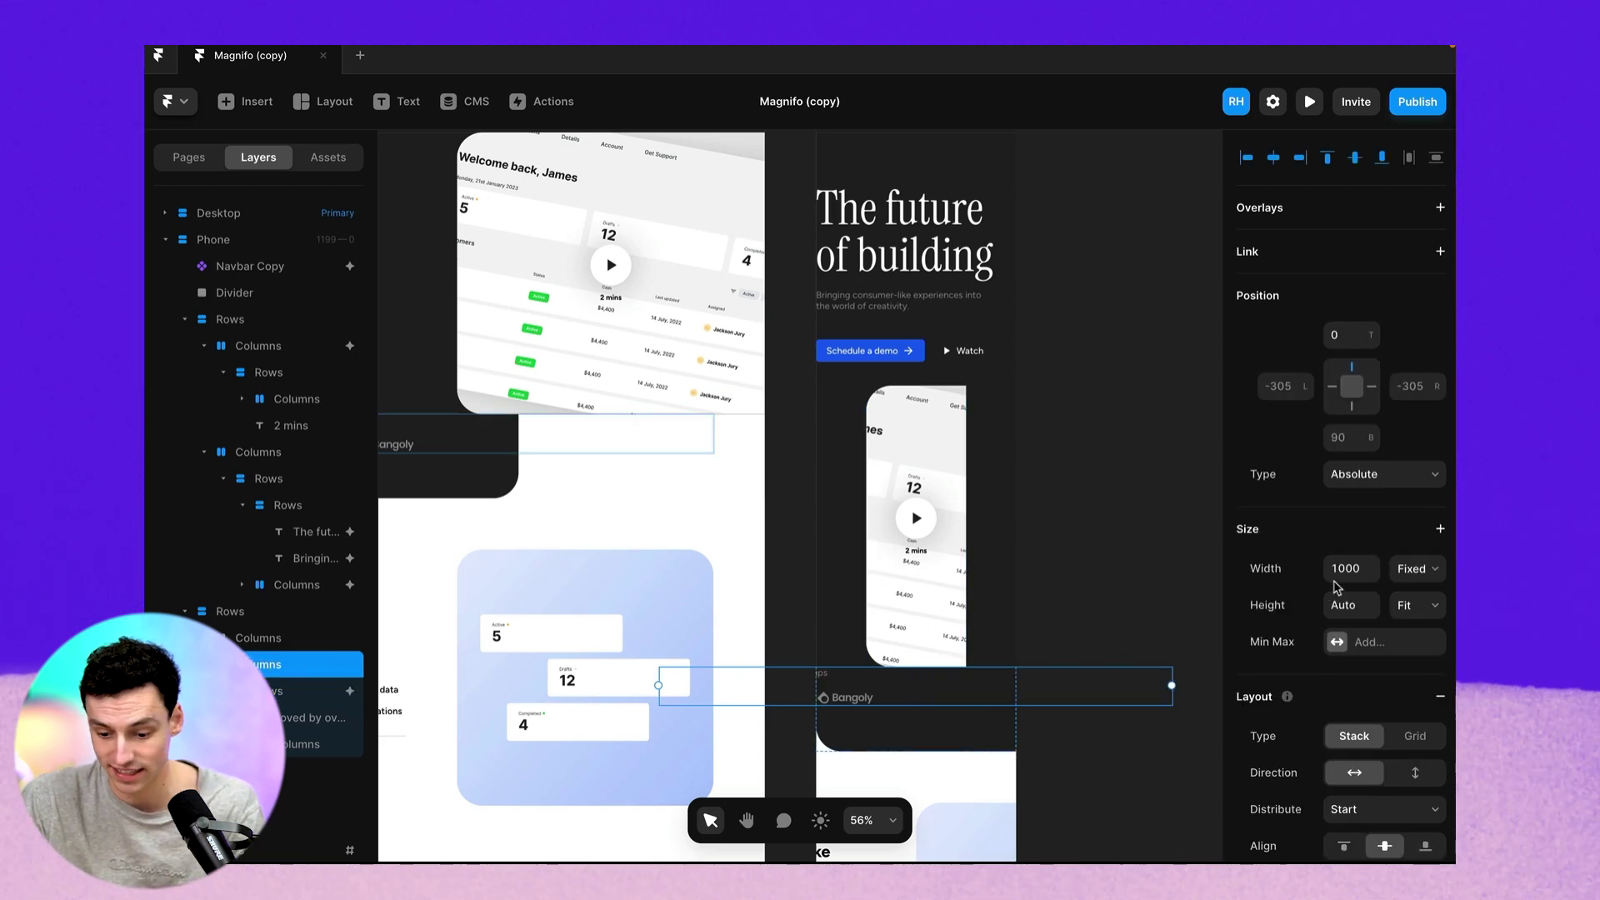
click(1356, 571)
text(100%)
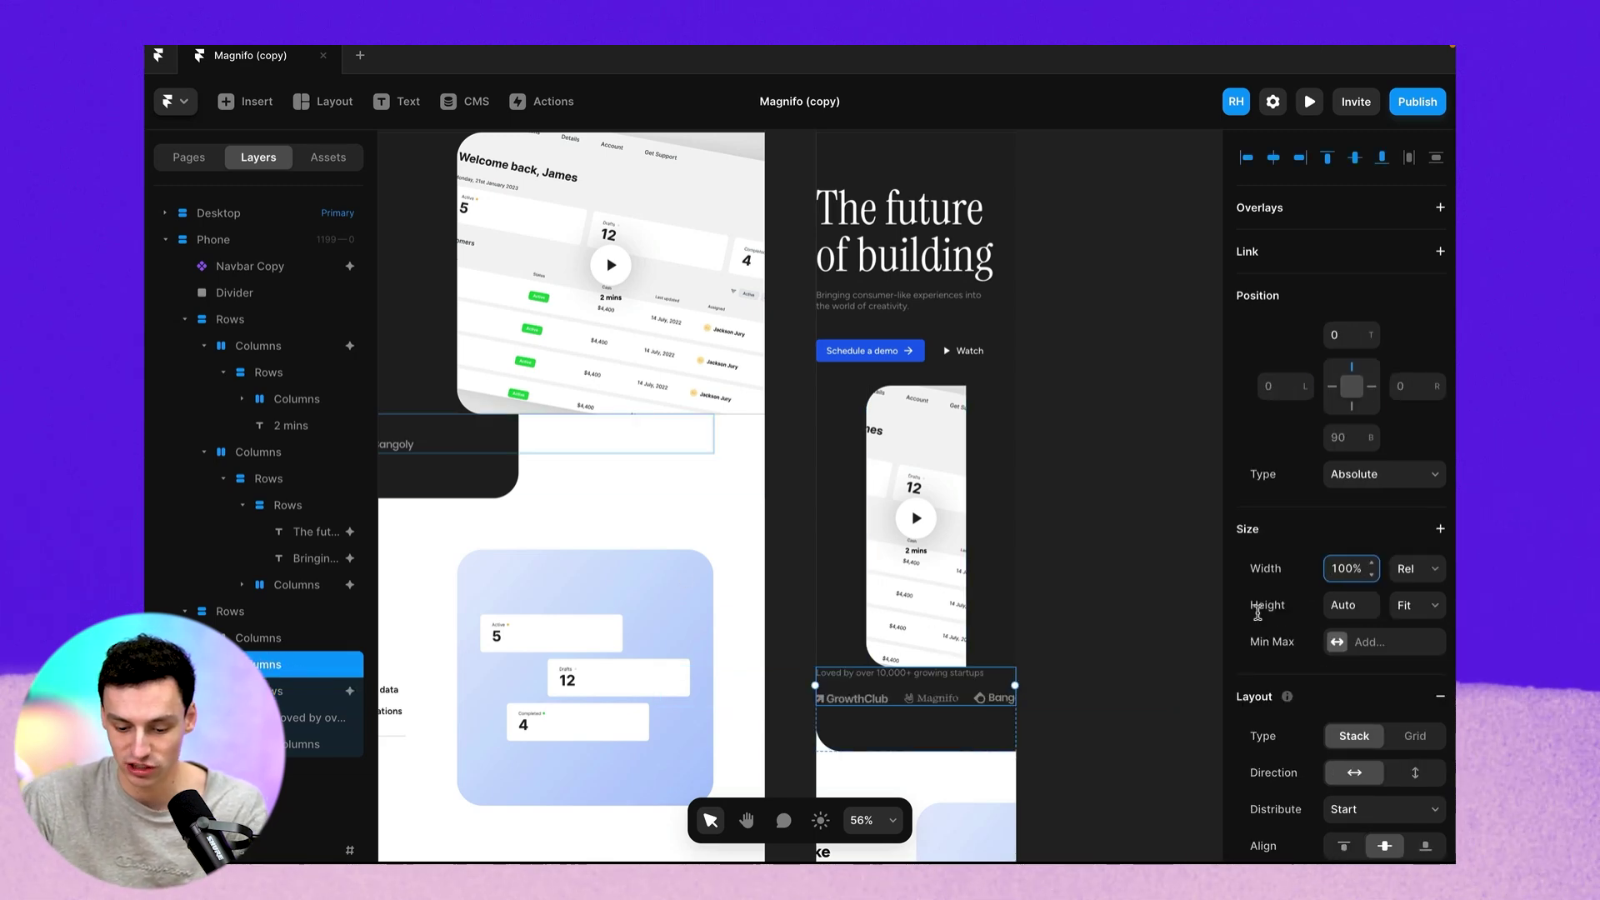
click(977, 523)
click(956, 521)
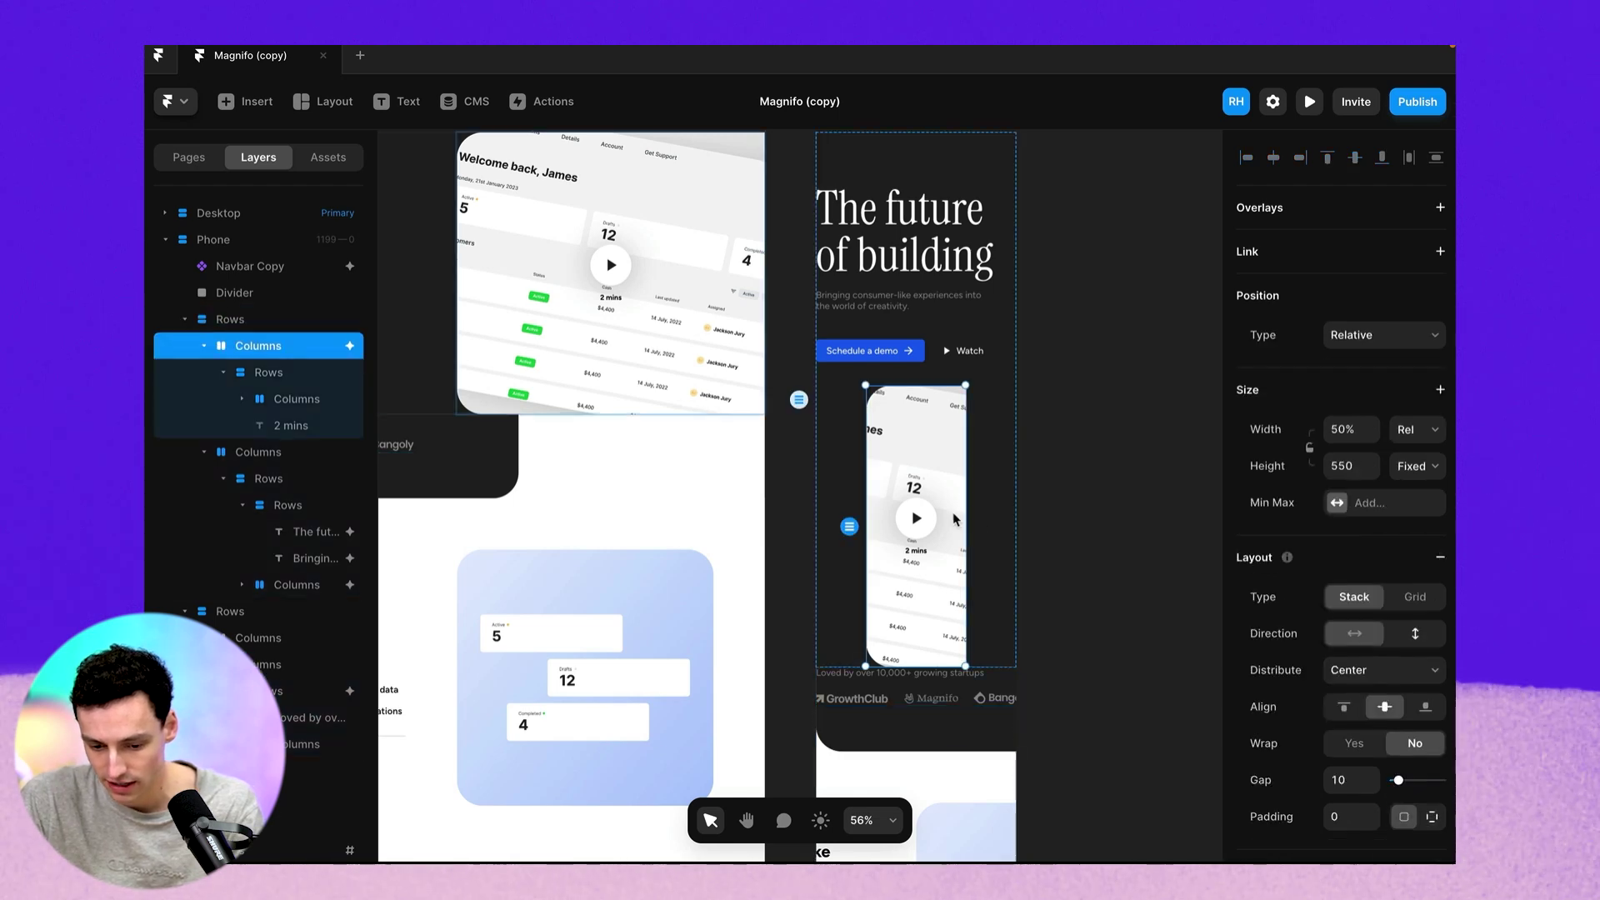
click(1351, 429)
text(100%)
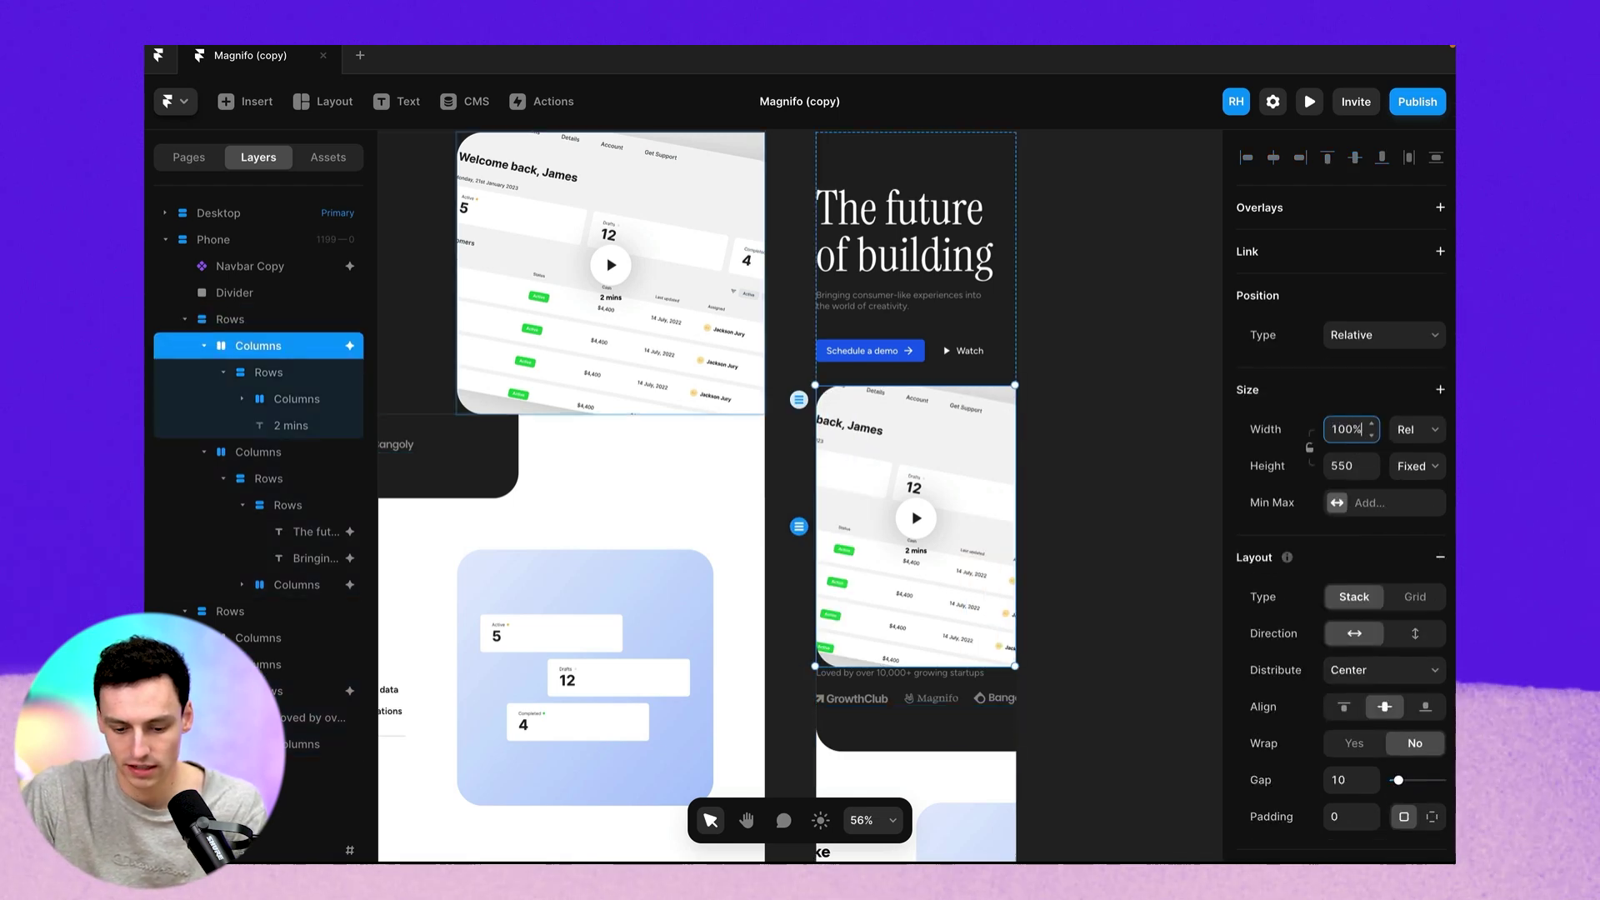
scroll(931, 470, up, 3)
scroll(917, 467, down, 7)
Stack the feature section's content vertically and set its width to 100%.
click(825, 459)
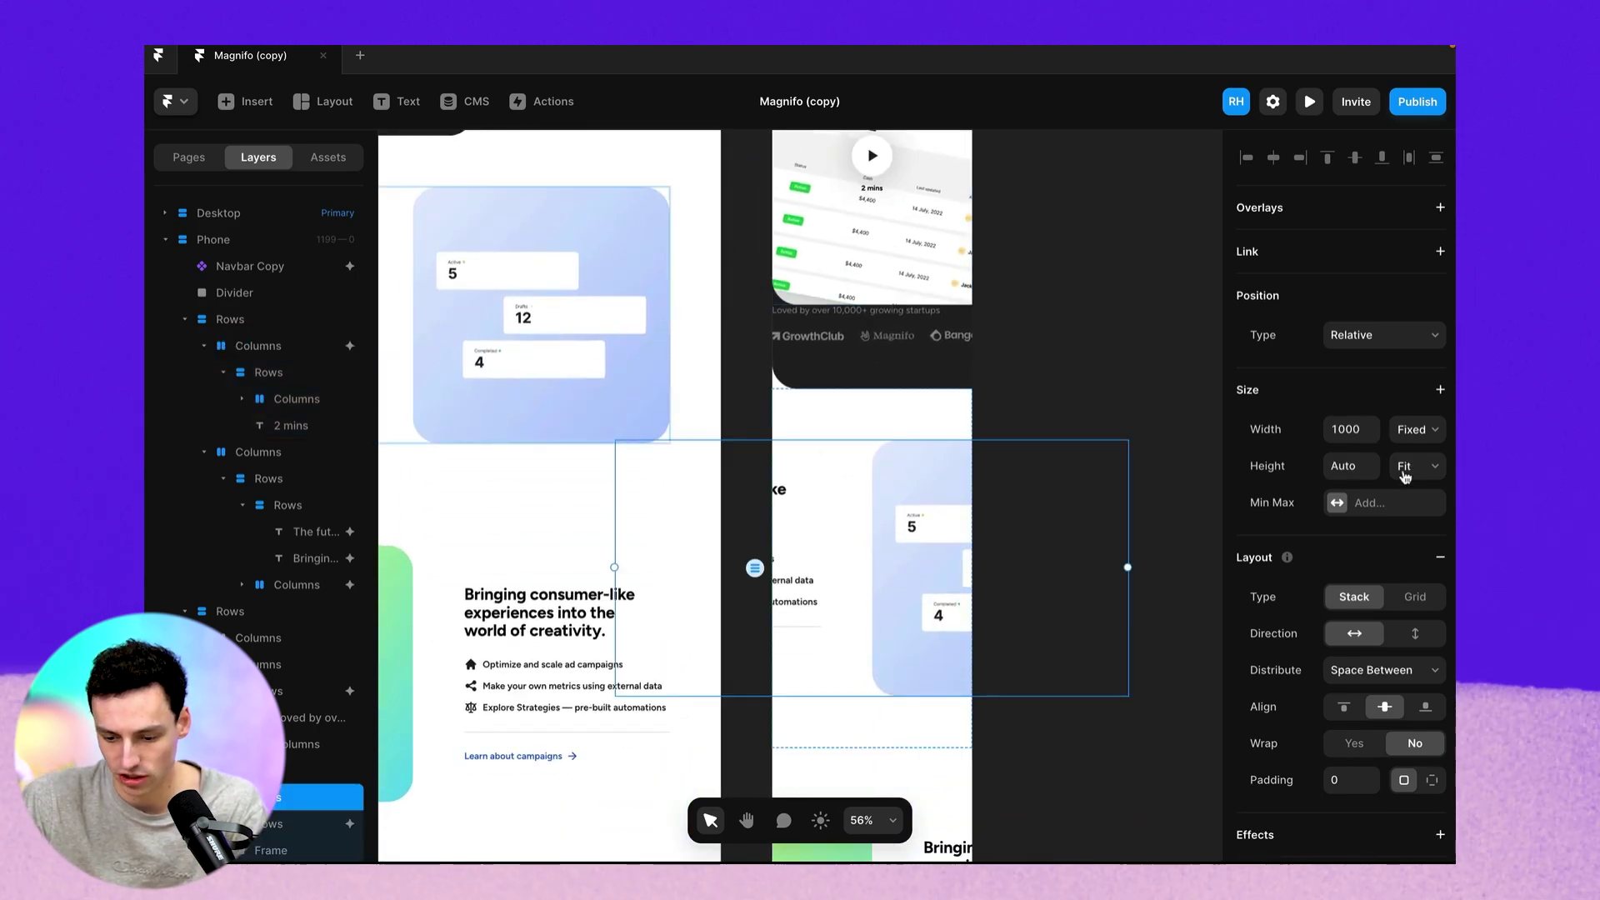
click(1416, 635)
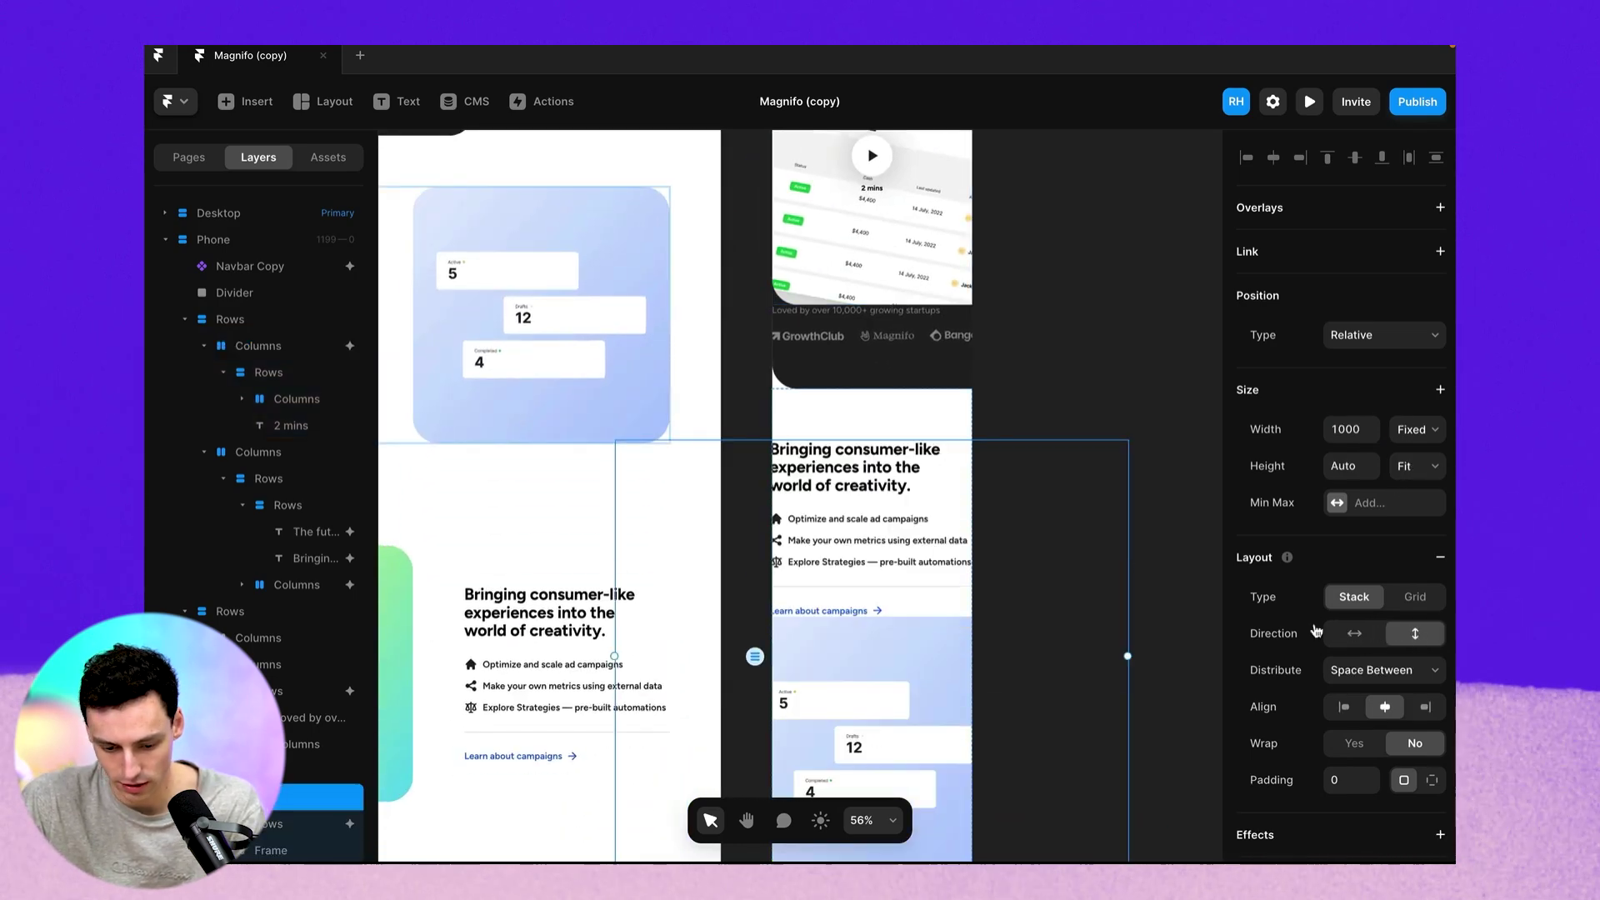
scroll(808, 511, left, 5)
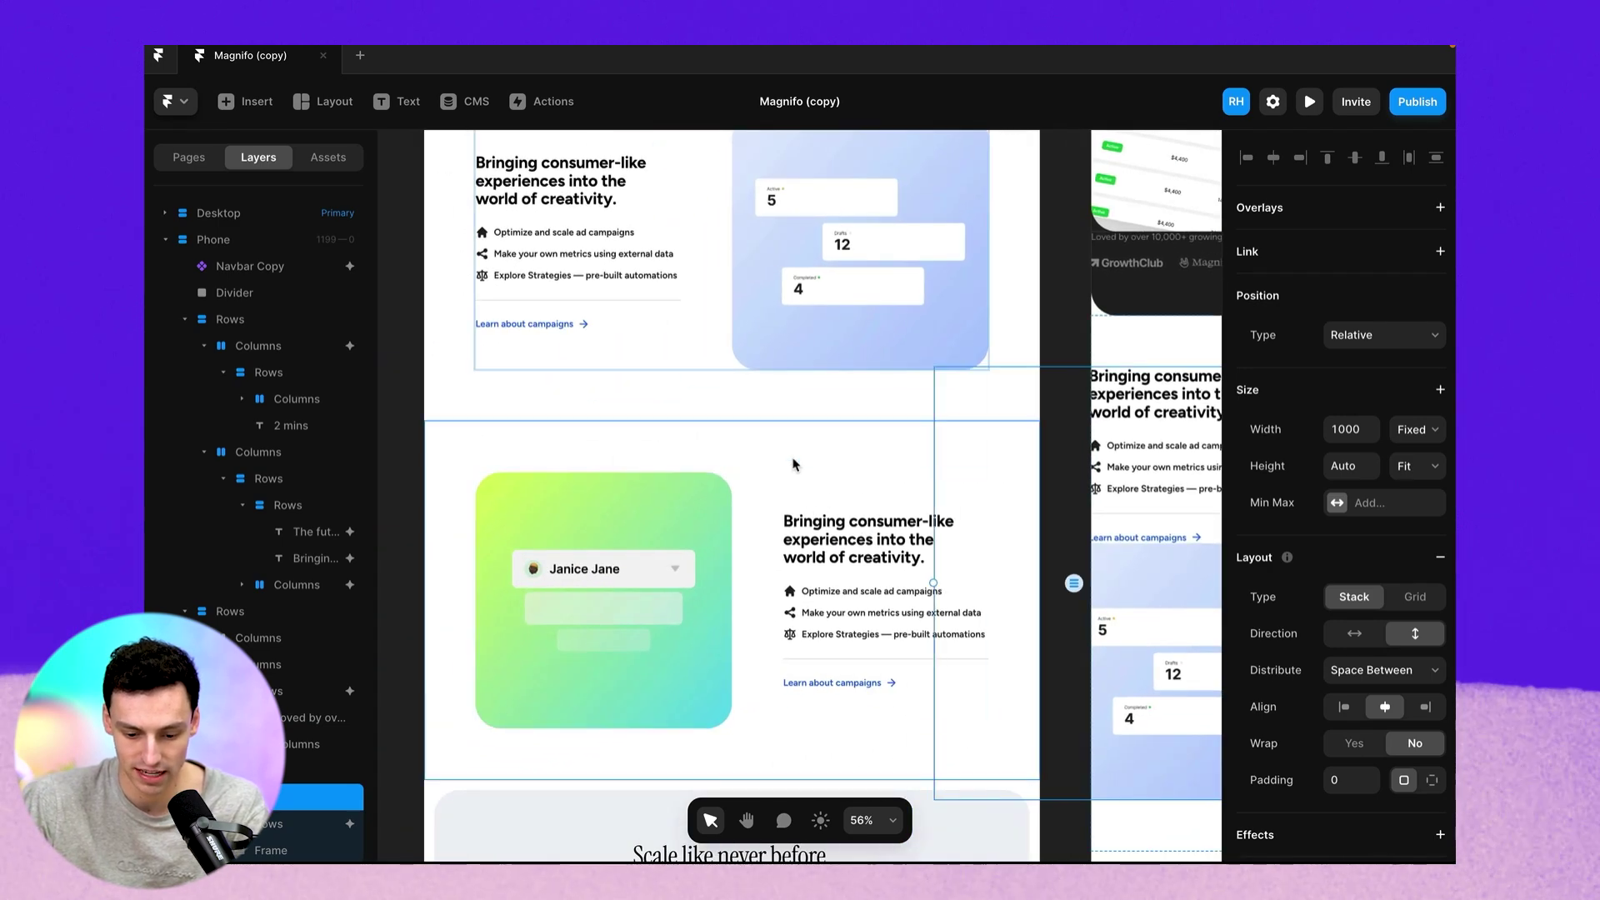
scroll(794, 465, right, 5)
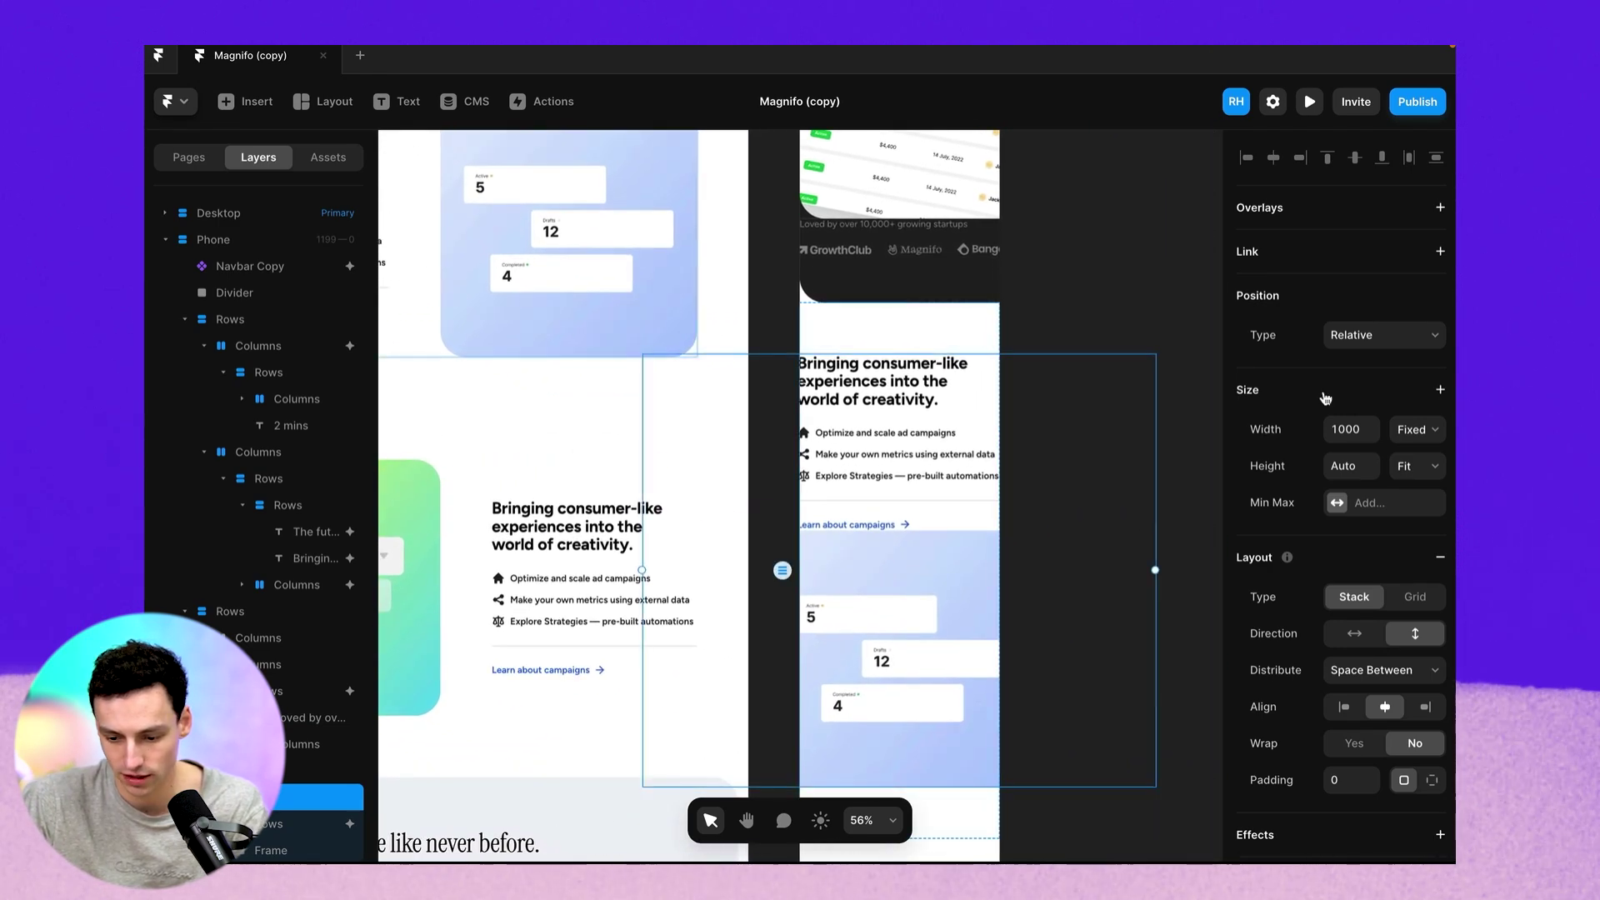
click(1360, 429)
text(100%)
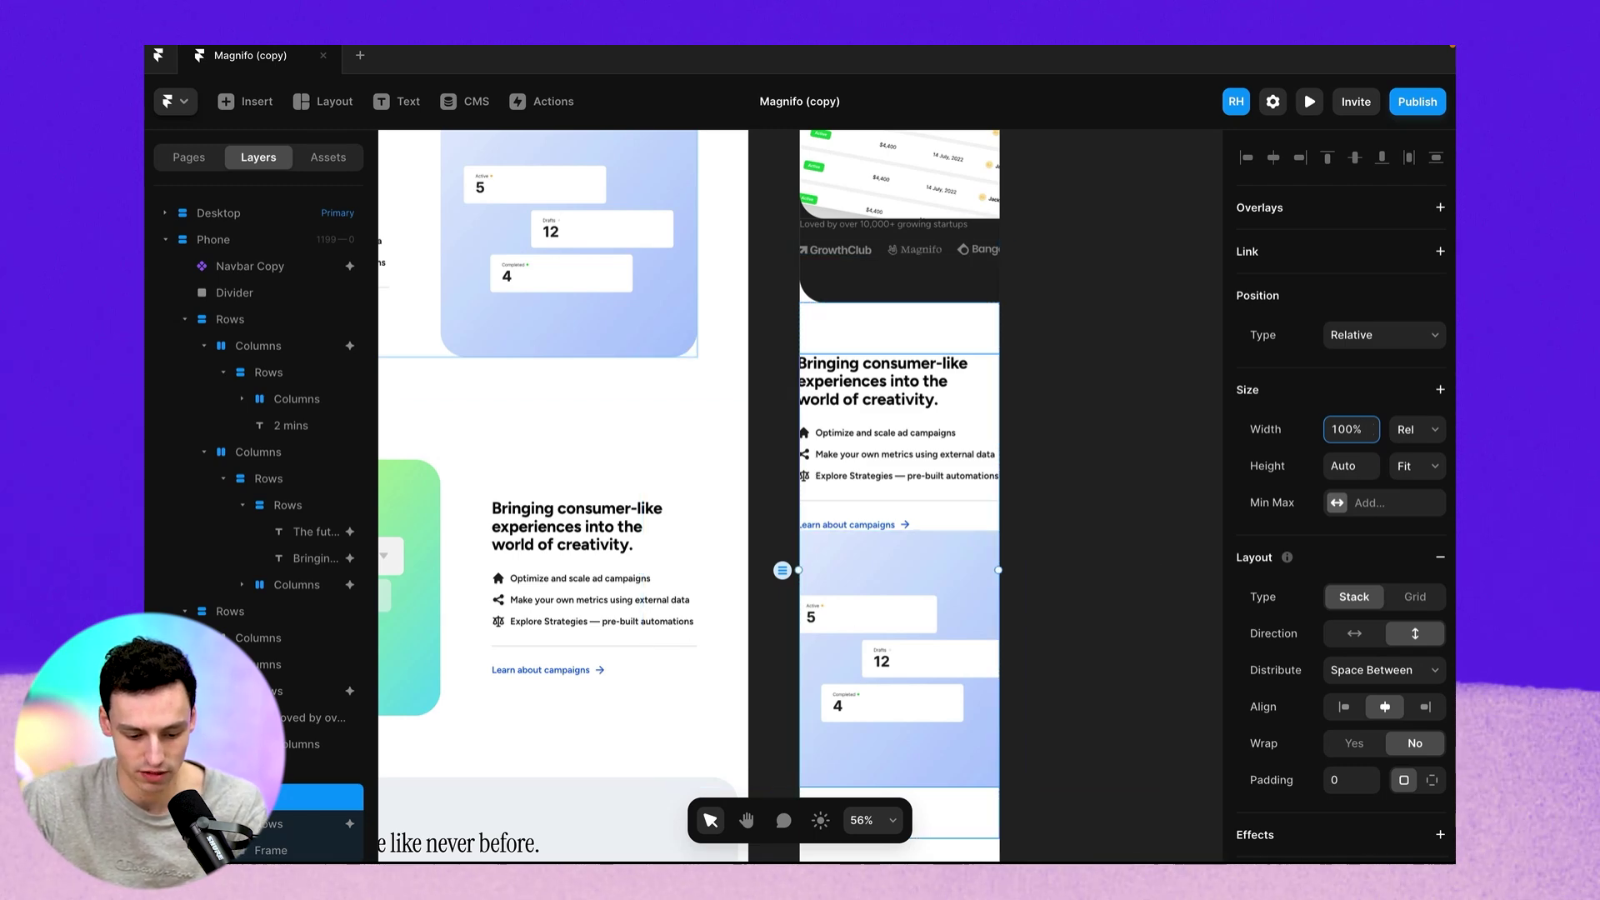
Give the feature text block and feature image 100% width.
click(267, 771)
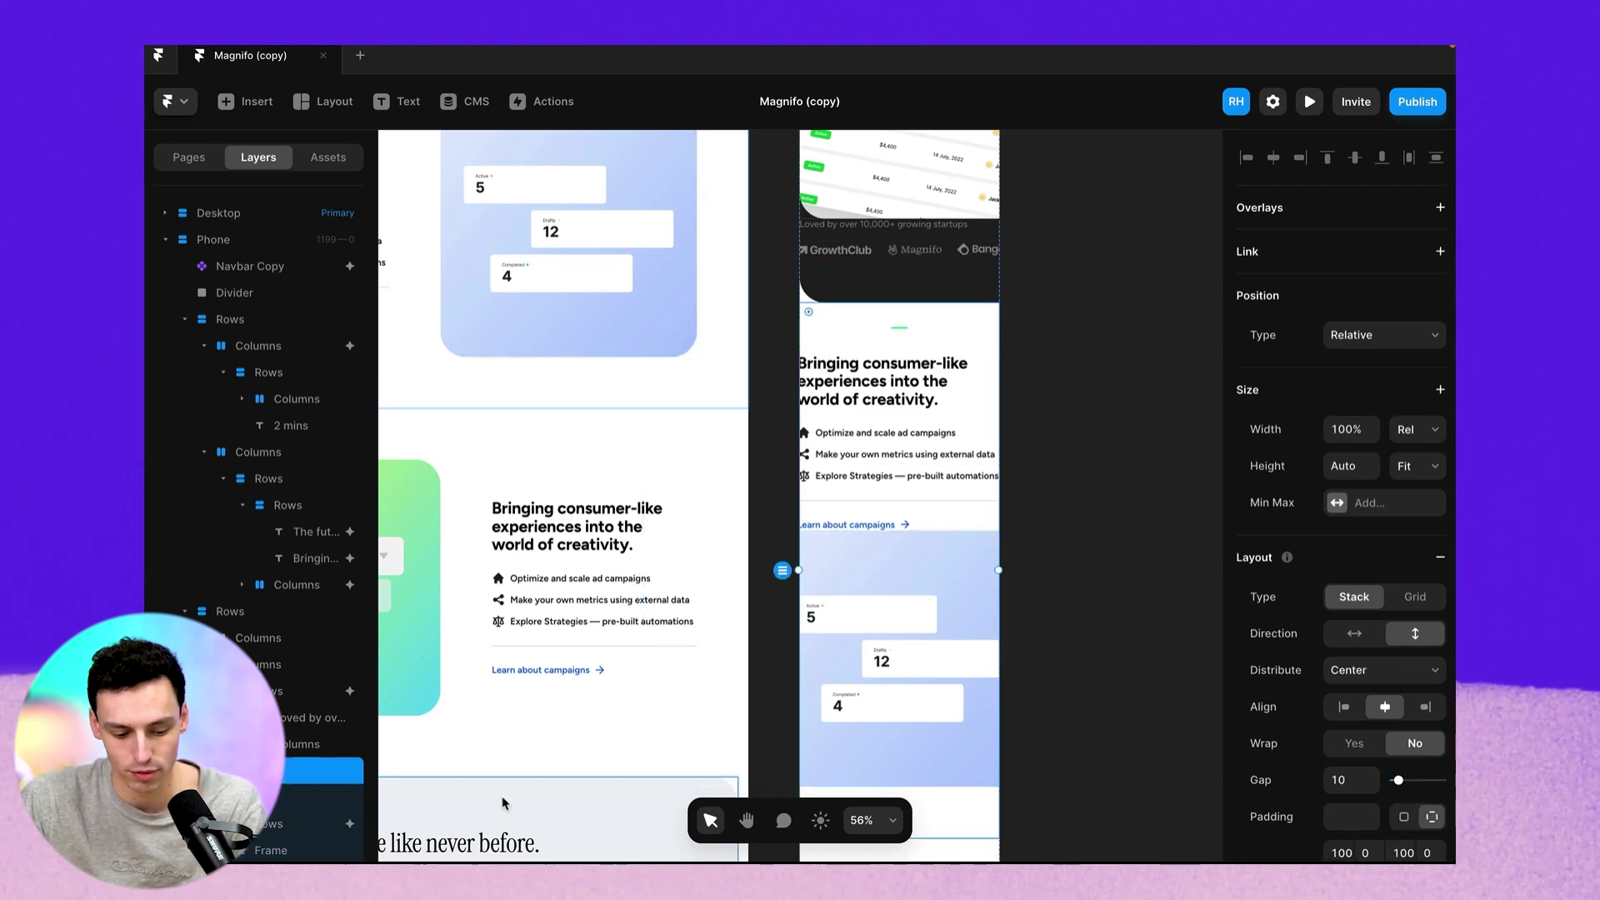
key(Return)
key(Return)
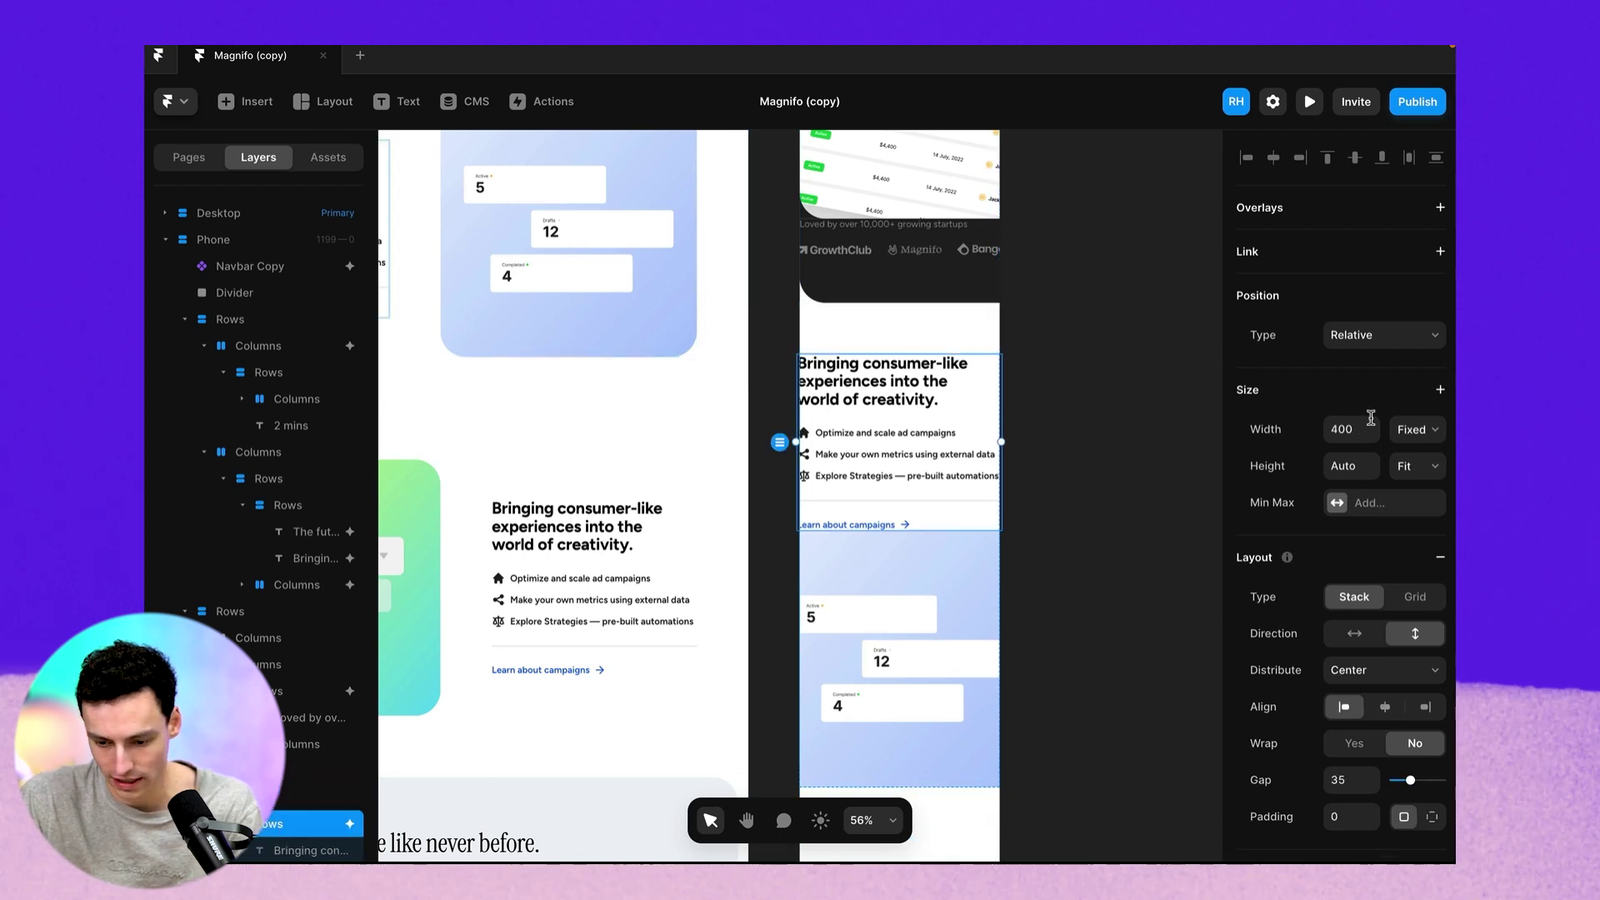
click(1346, 430)
text(100%)
key(Return)
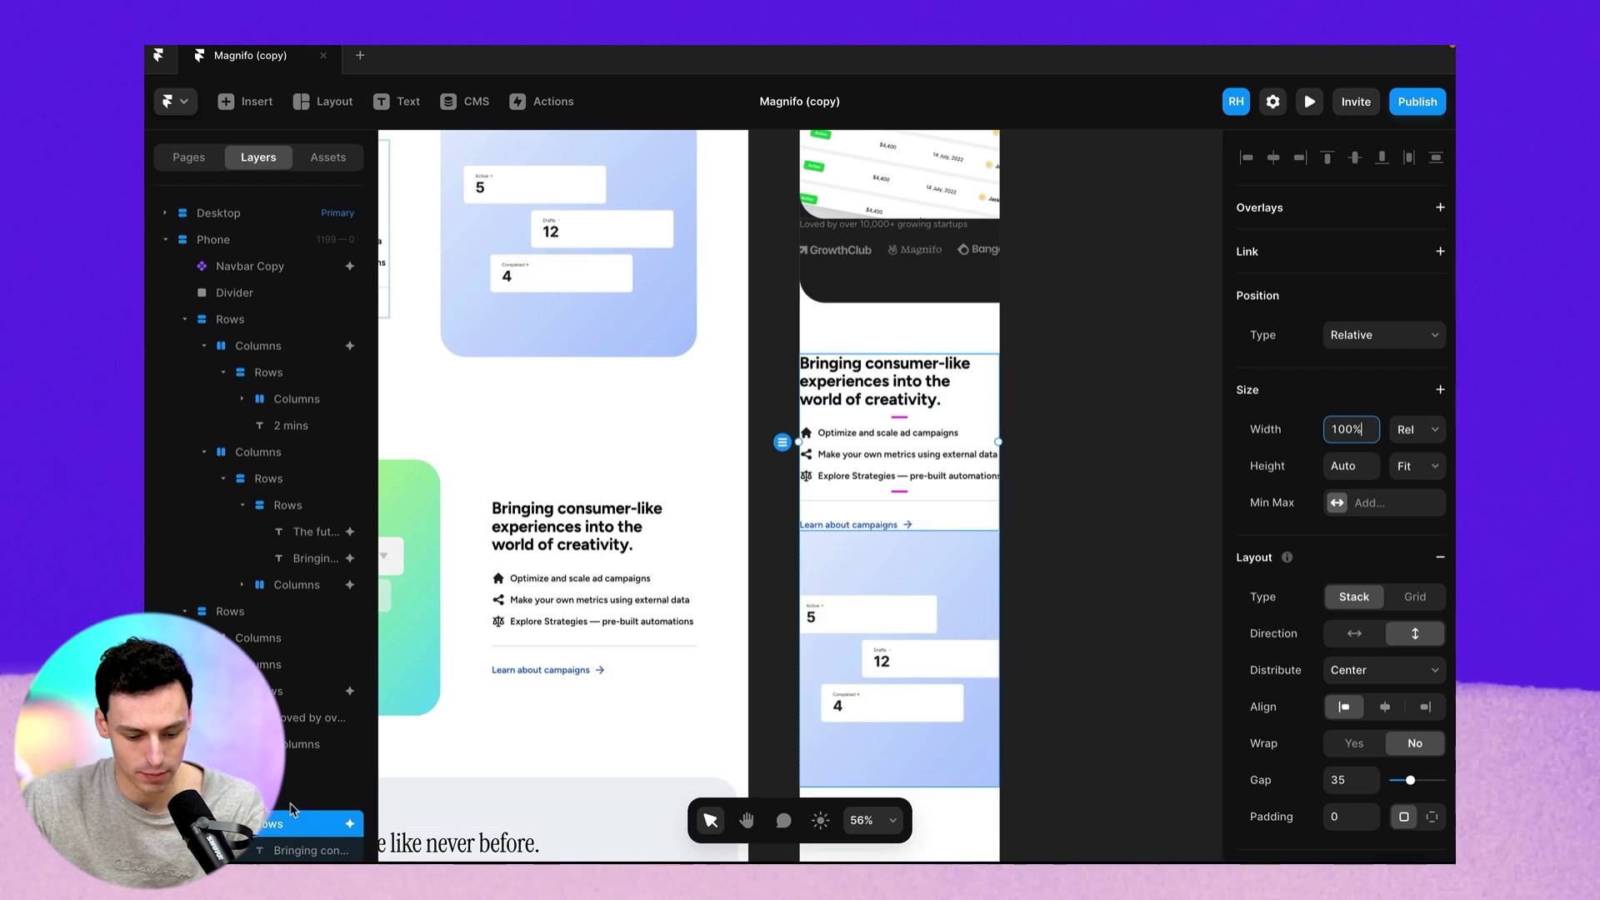
scroll(283, 811, down, 2)
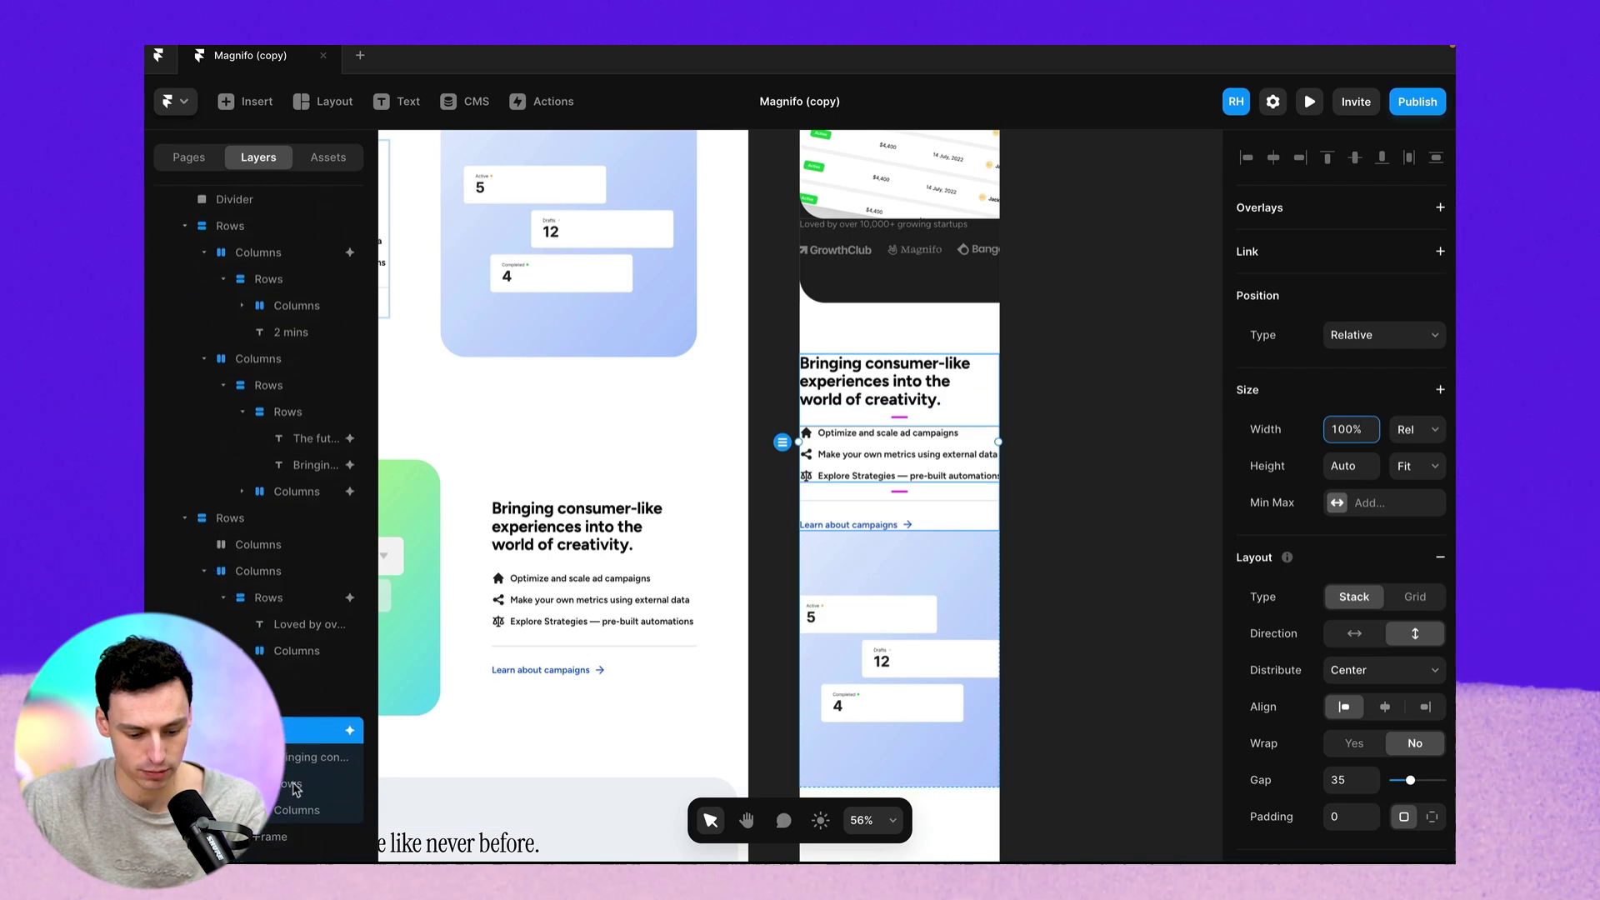
click(900, 575)
click(1357, 430)
text(100%)
key(Return)
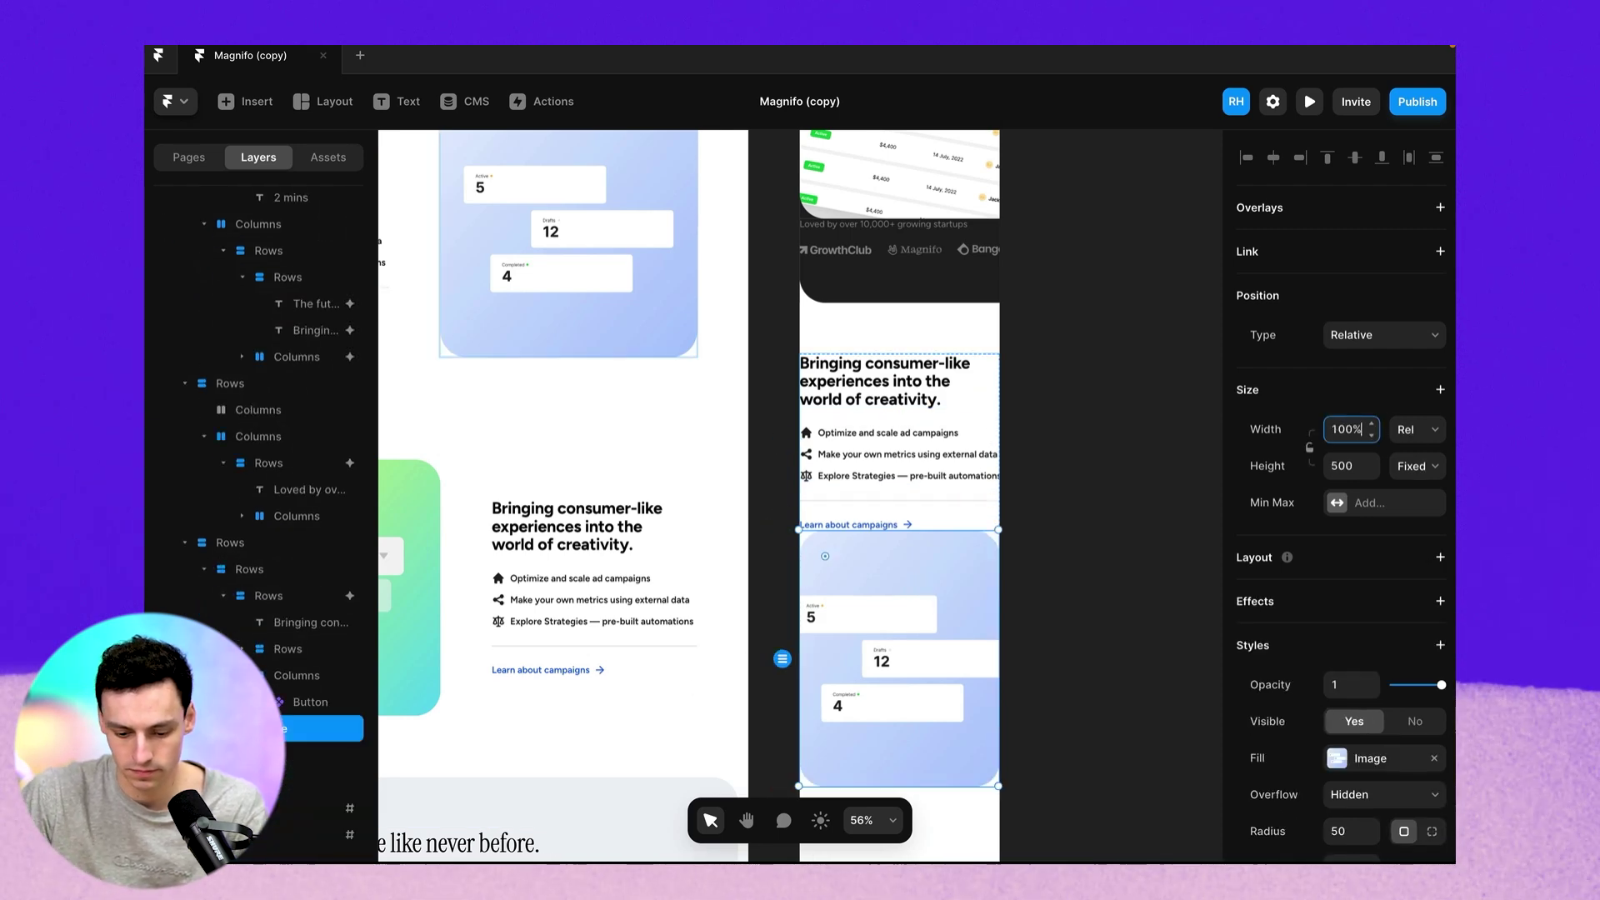
Select the feature section's layers and undo the last change.
click(918, 340)
click(957, 510)
click(906, 481)
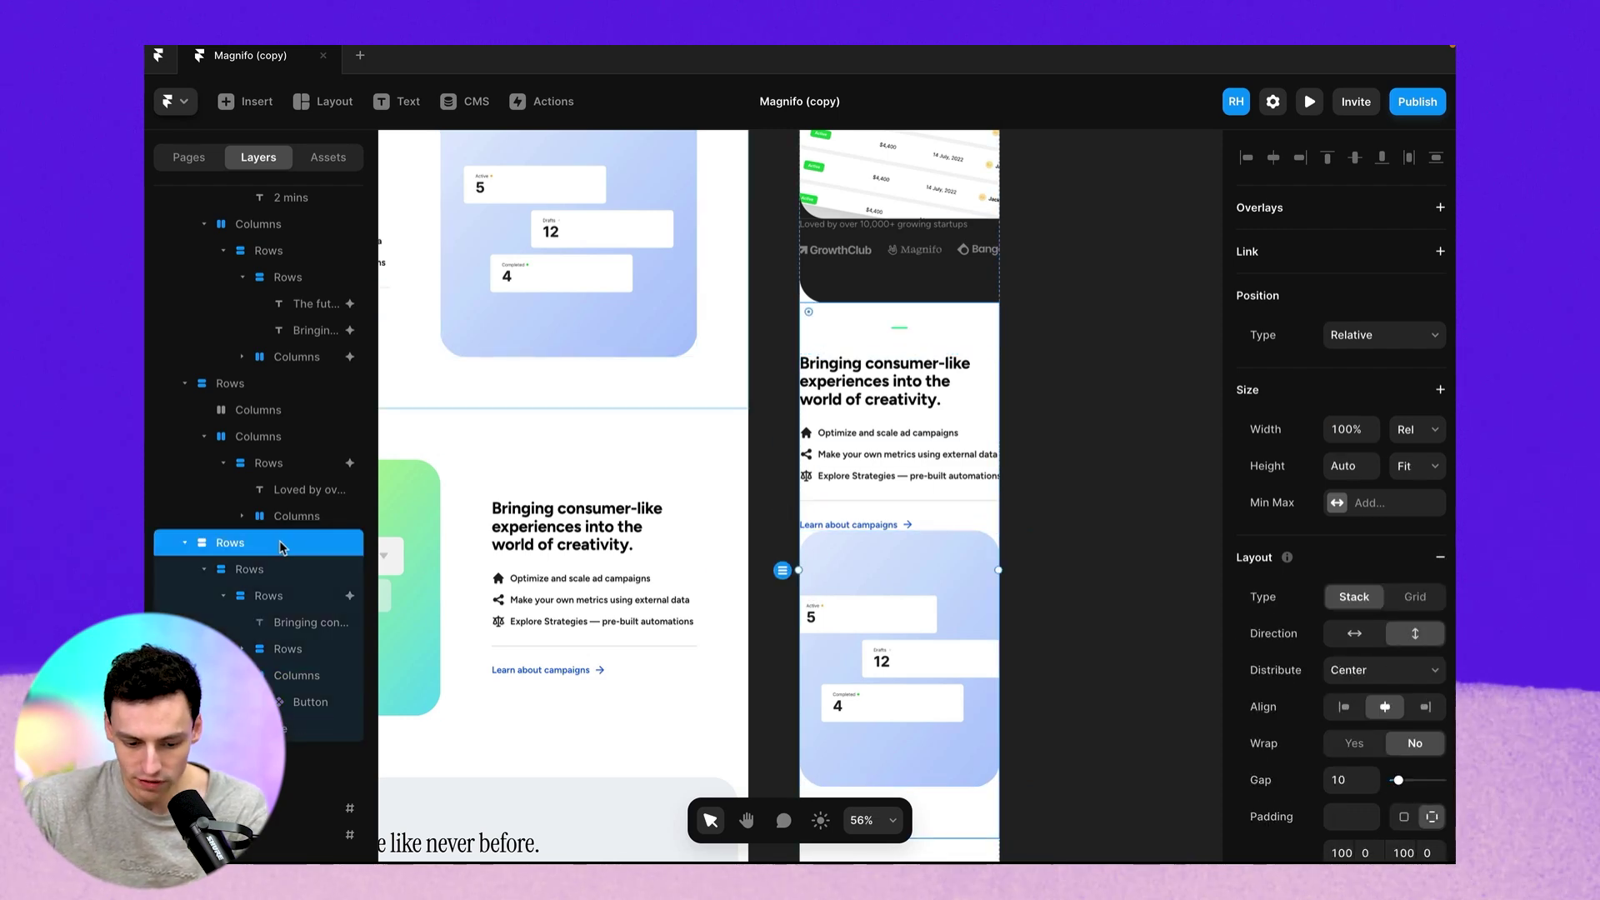
scroll(1329, 727, down, 3)
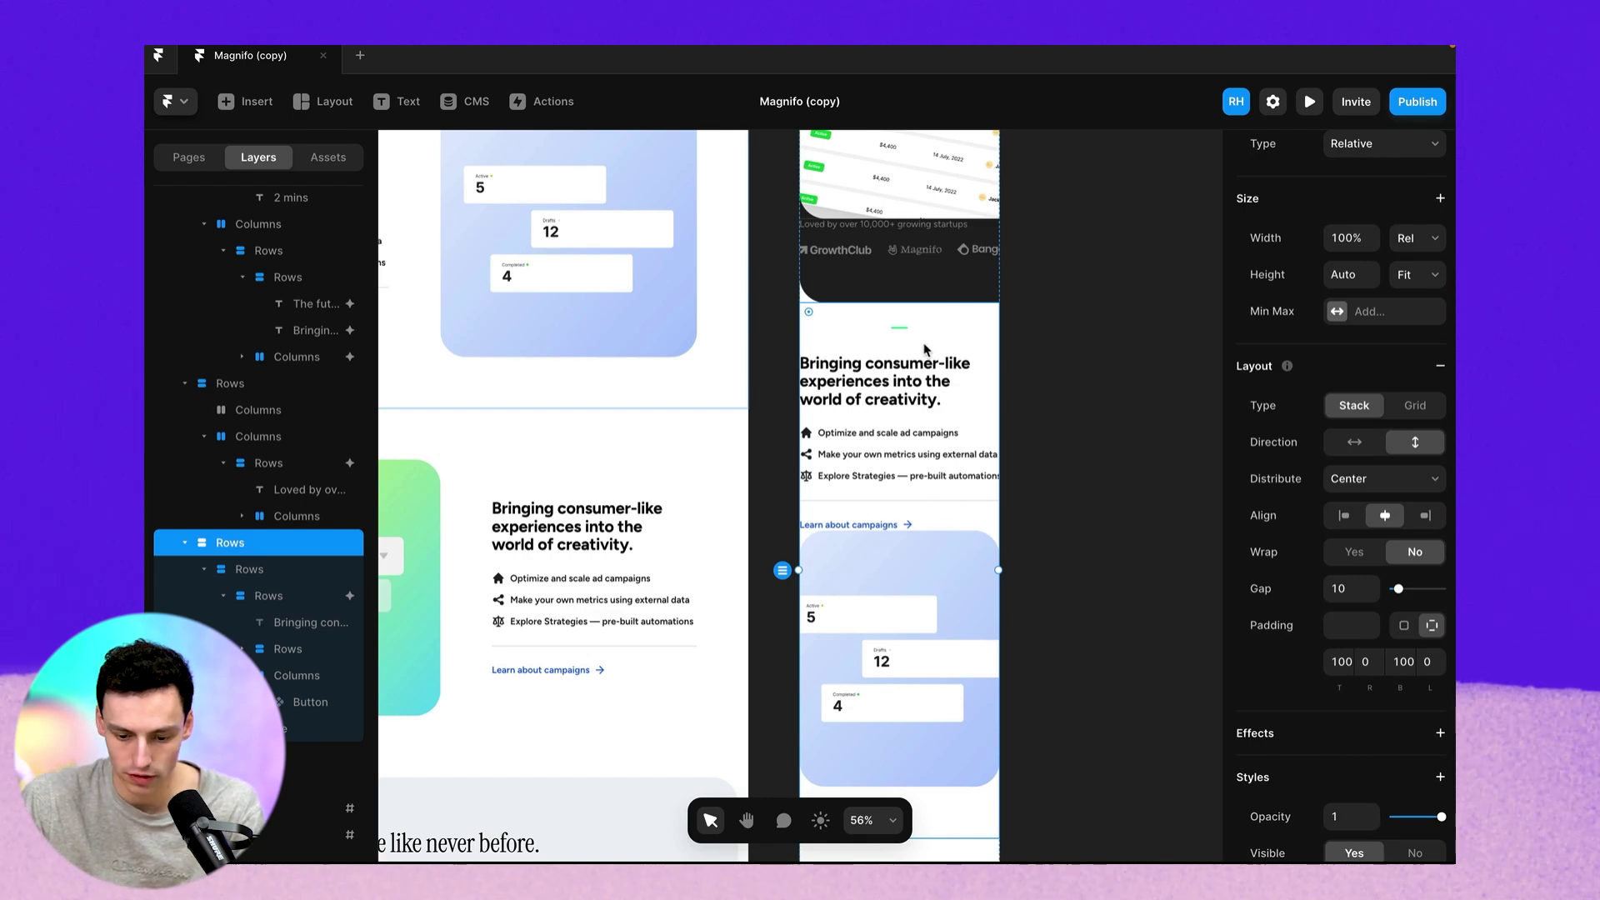
key(ctrl+z)
scroll(1043, 572, down, 5)
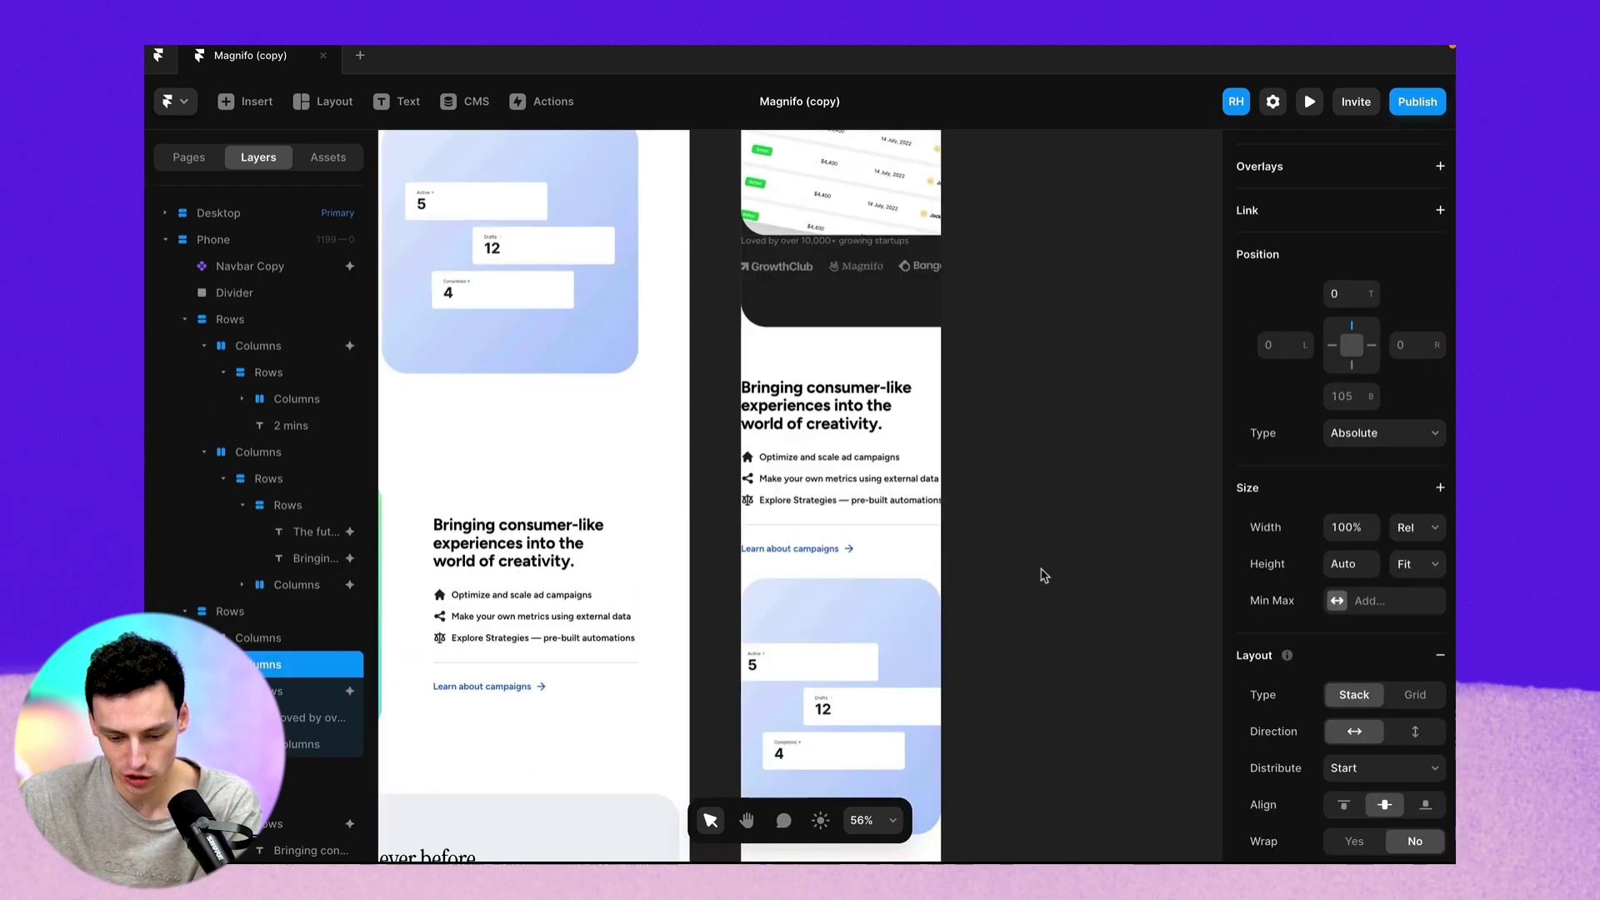
scroll(1042, 571, down, 5)
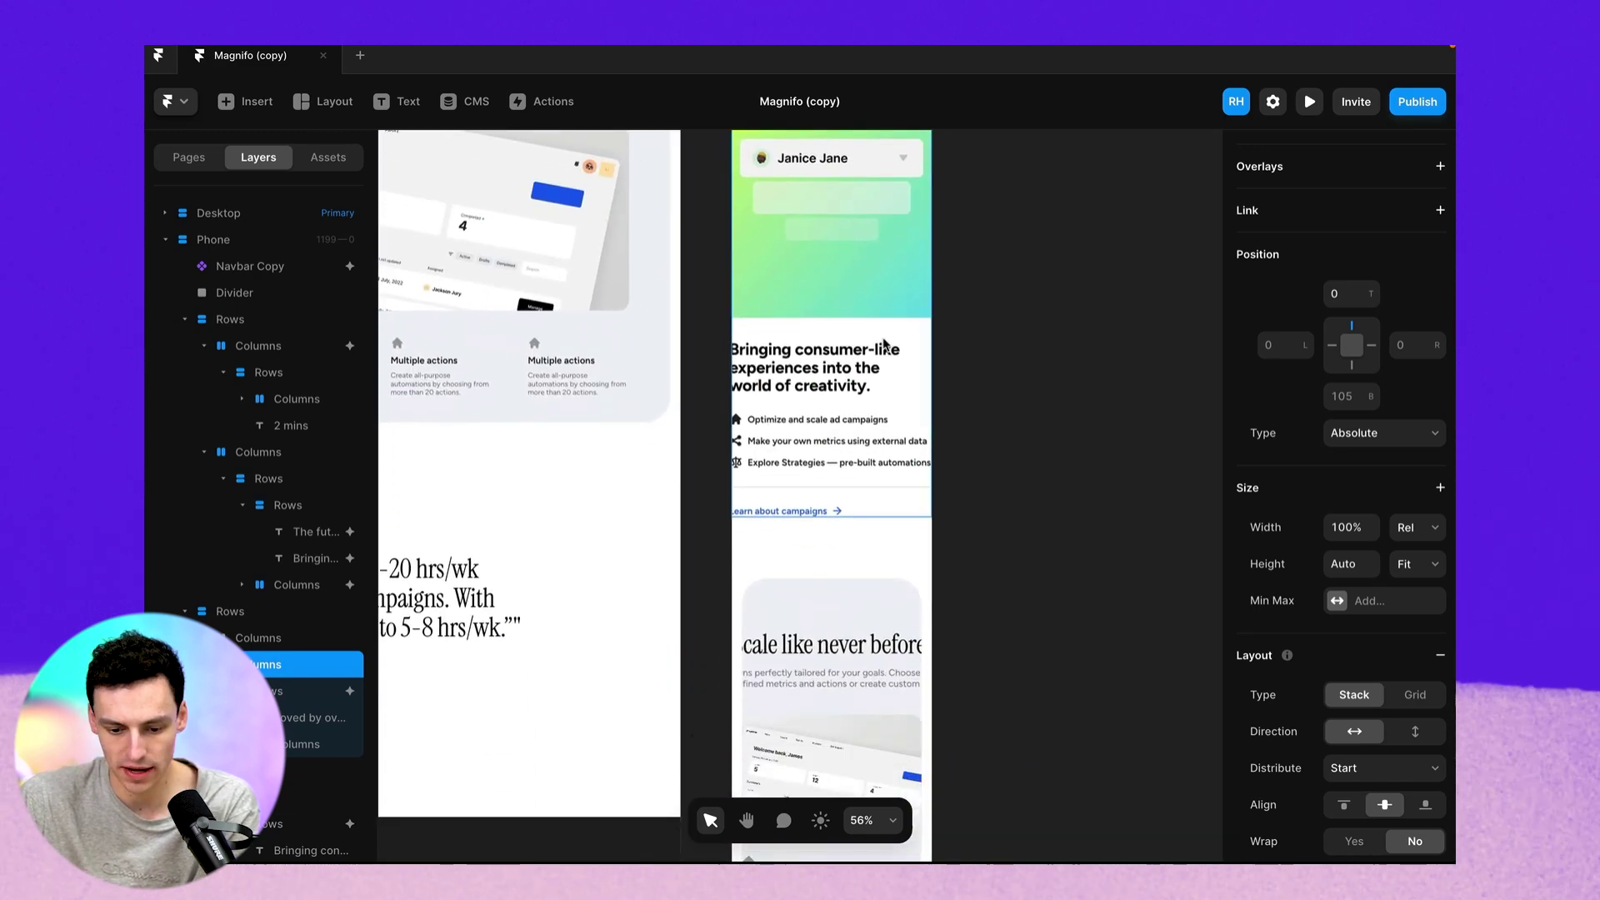
Set the gradient image frame to 100% width and preview the page at phone size.
click(882, 346)
click(903, 293)
click(904, 294)
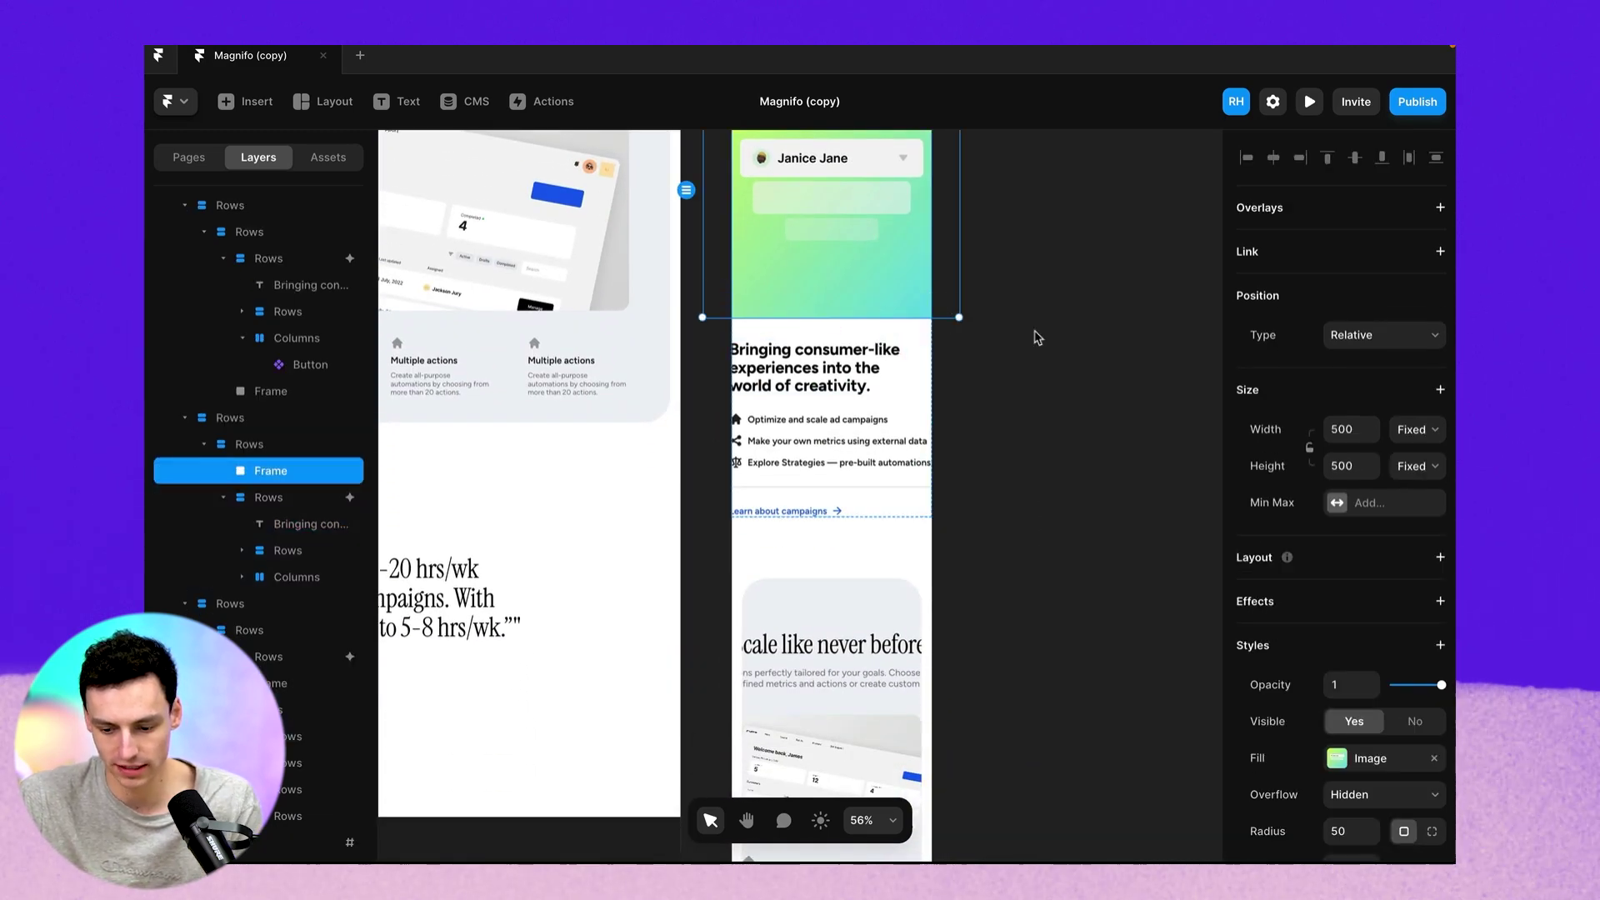
text(100%)
key(Return)
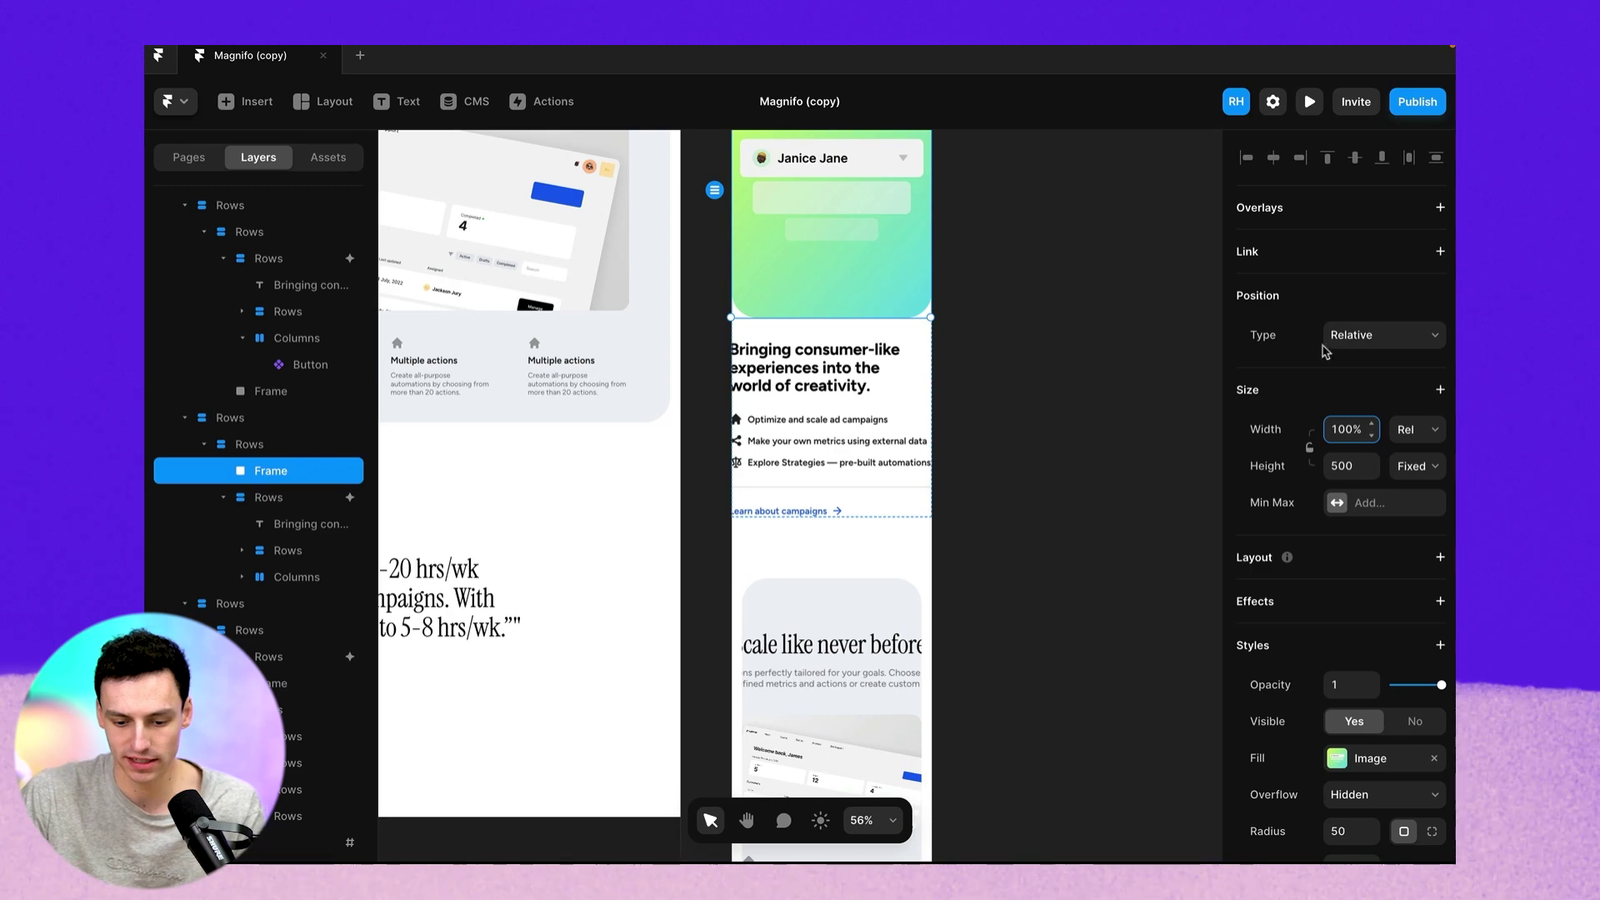
click(1310, 103)
Scroll the phone preview, then close it and return to editing.
scroll(817, 725, down, 10)
scroll(821, 725, down, 15)
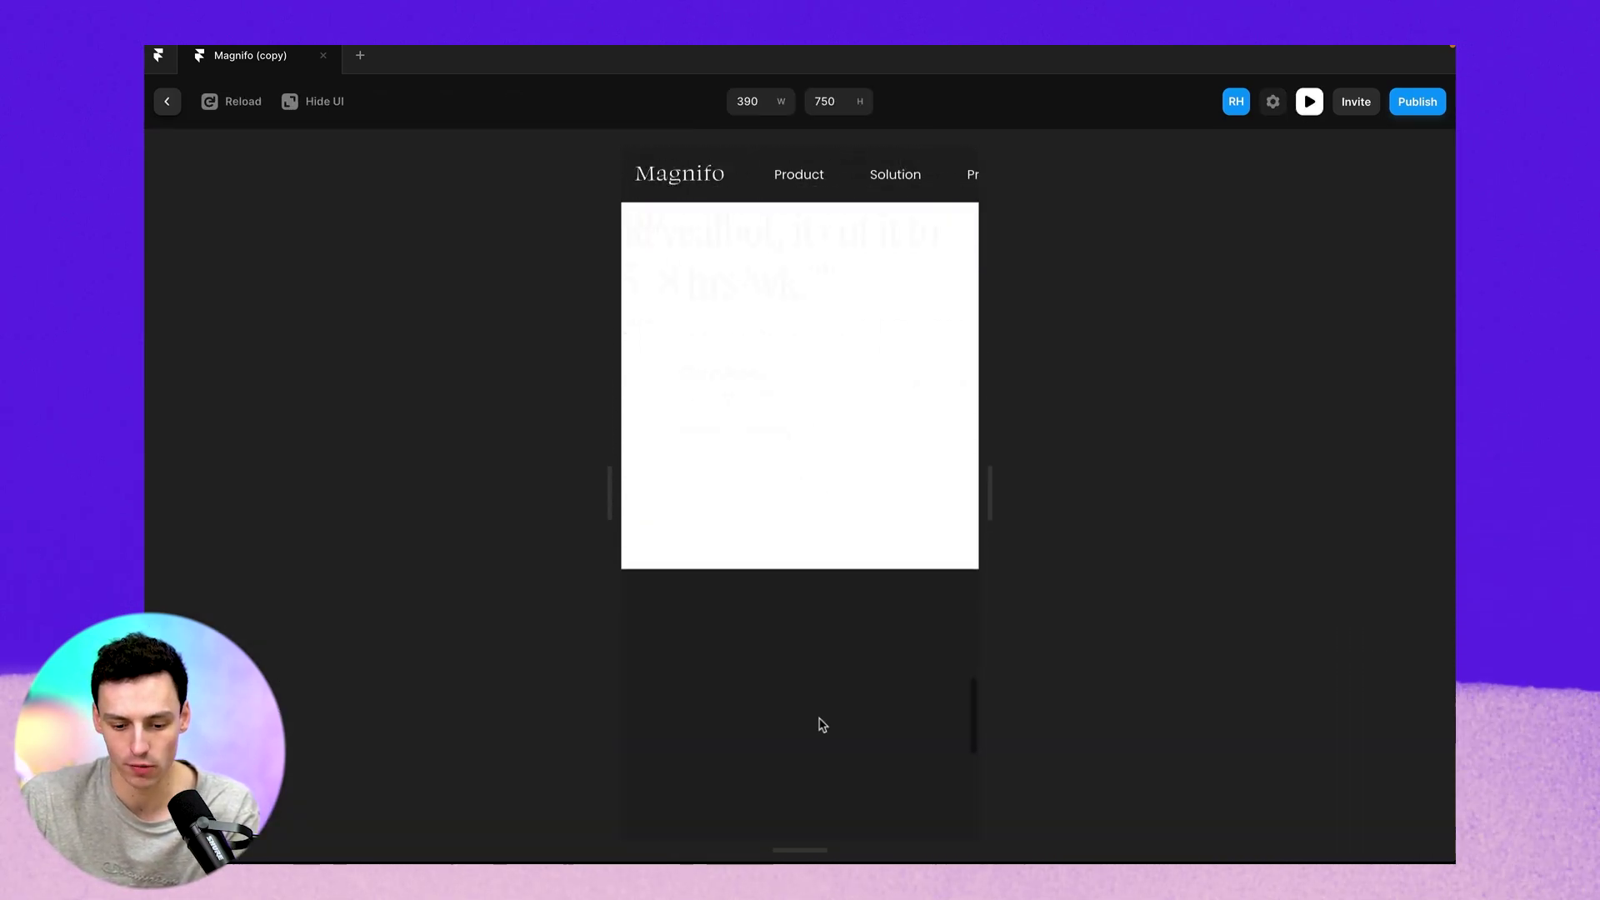
scroll(823, 725, up, 20)
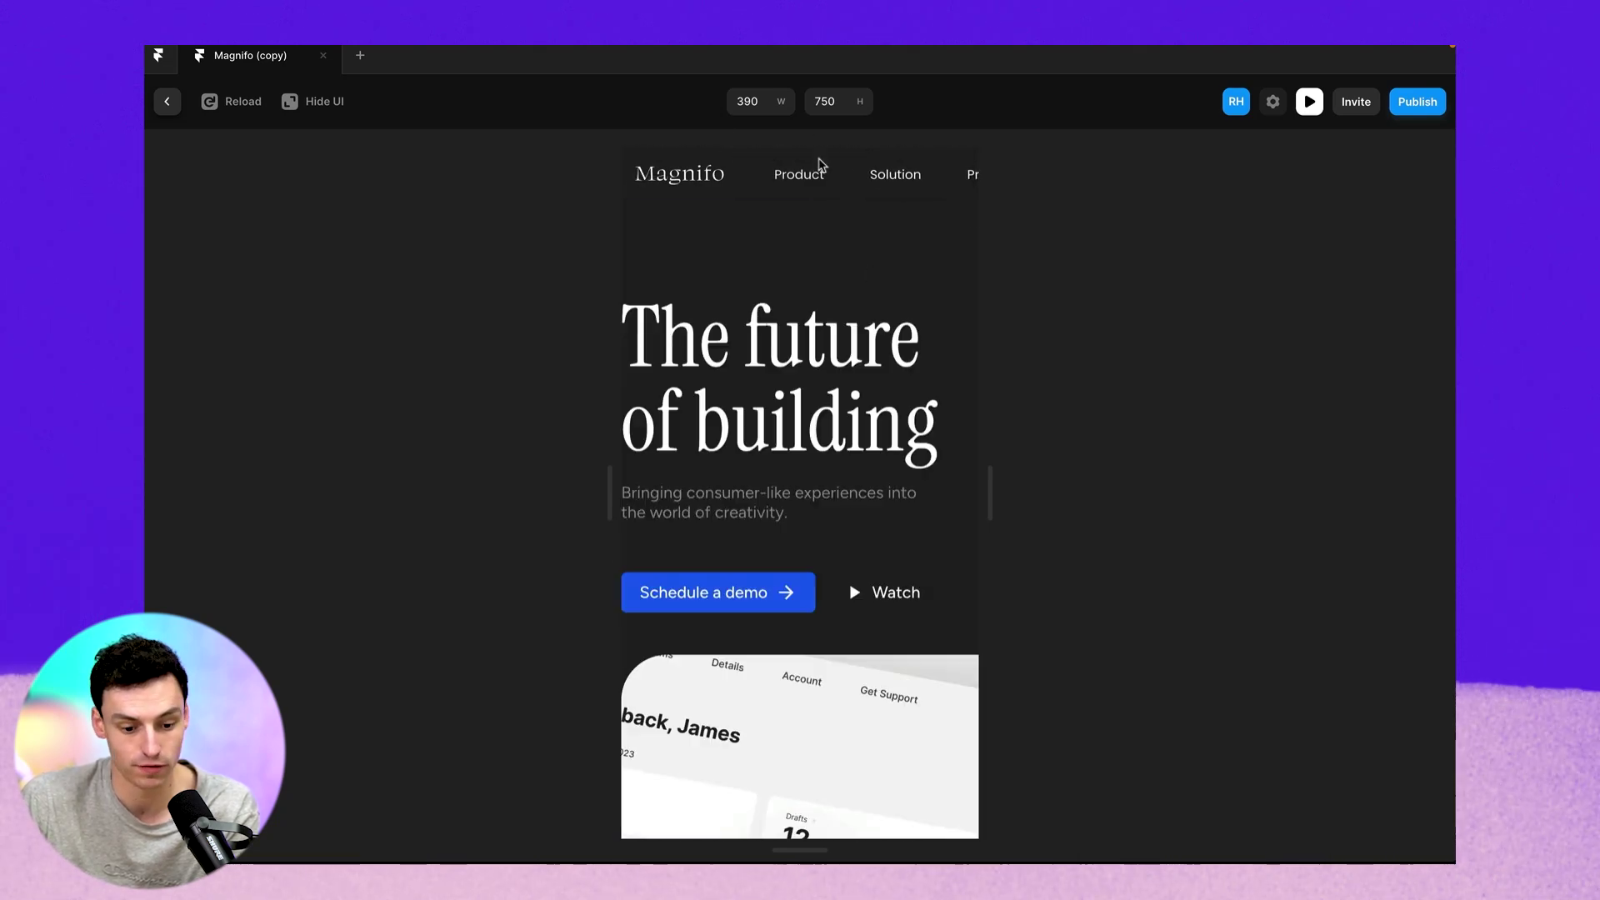
click(166, 100)
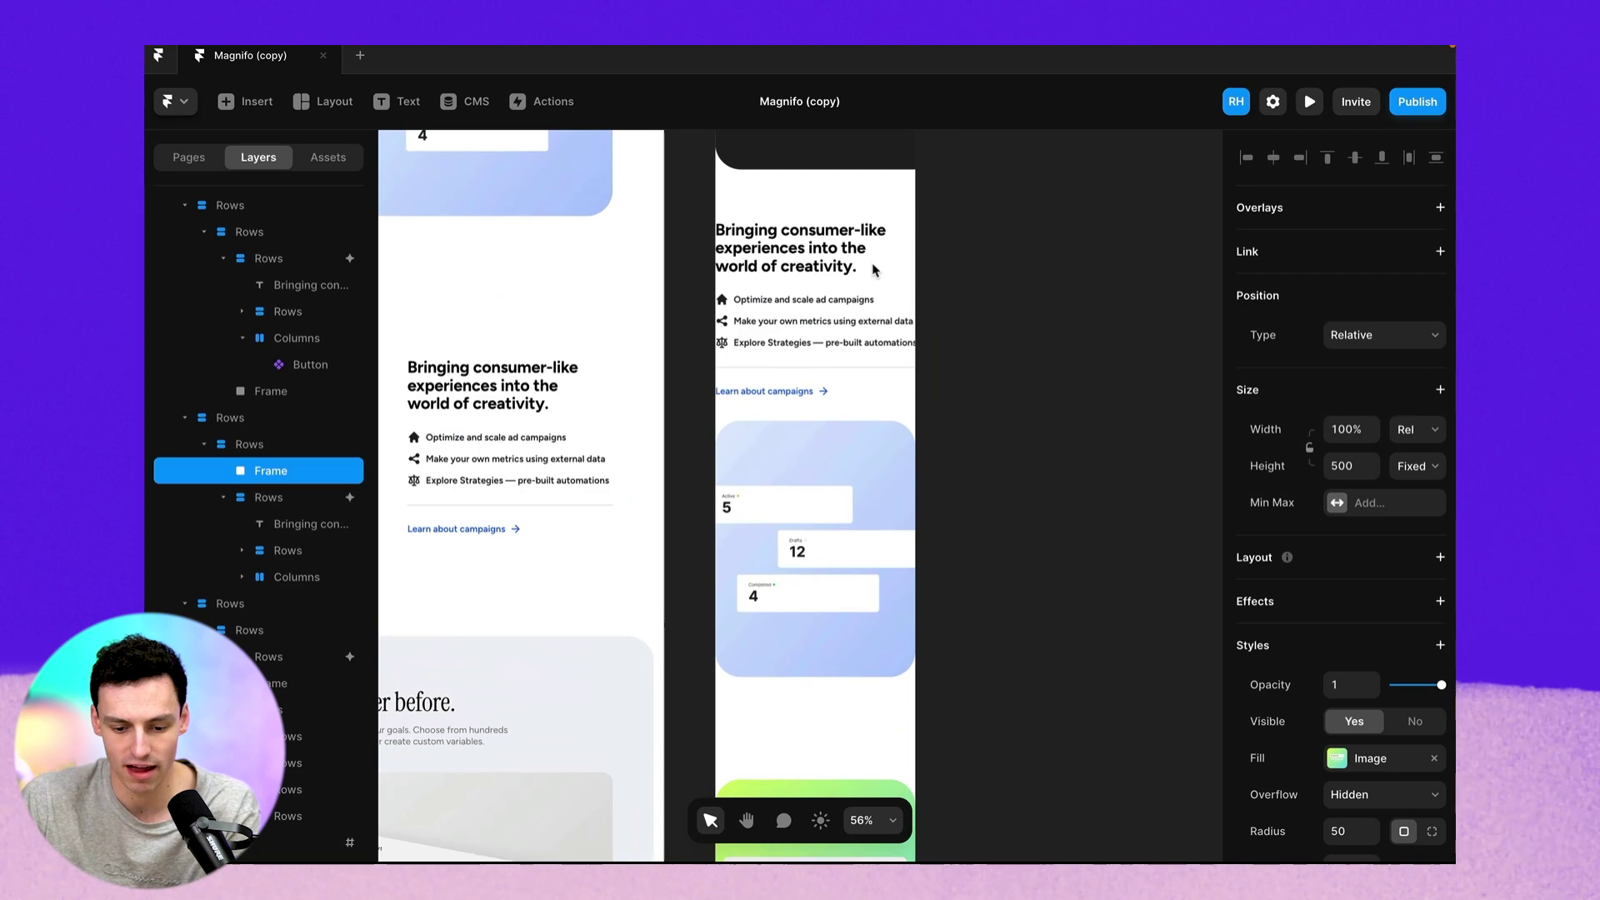
Test-resize the Phone navbar, then open the Navbar Copy component for editing.
click(860, 182)
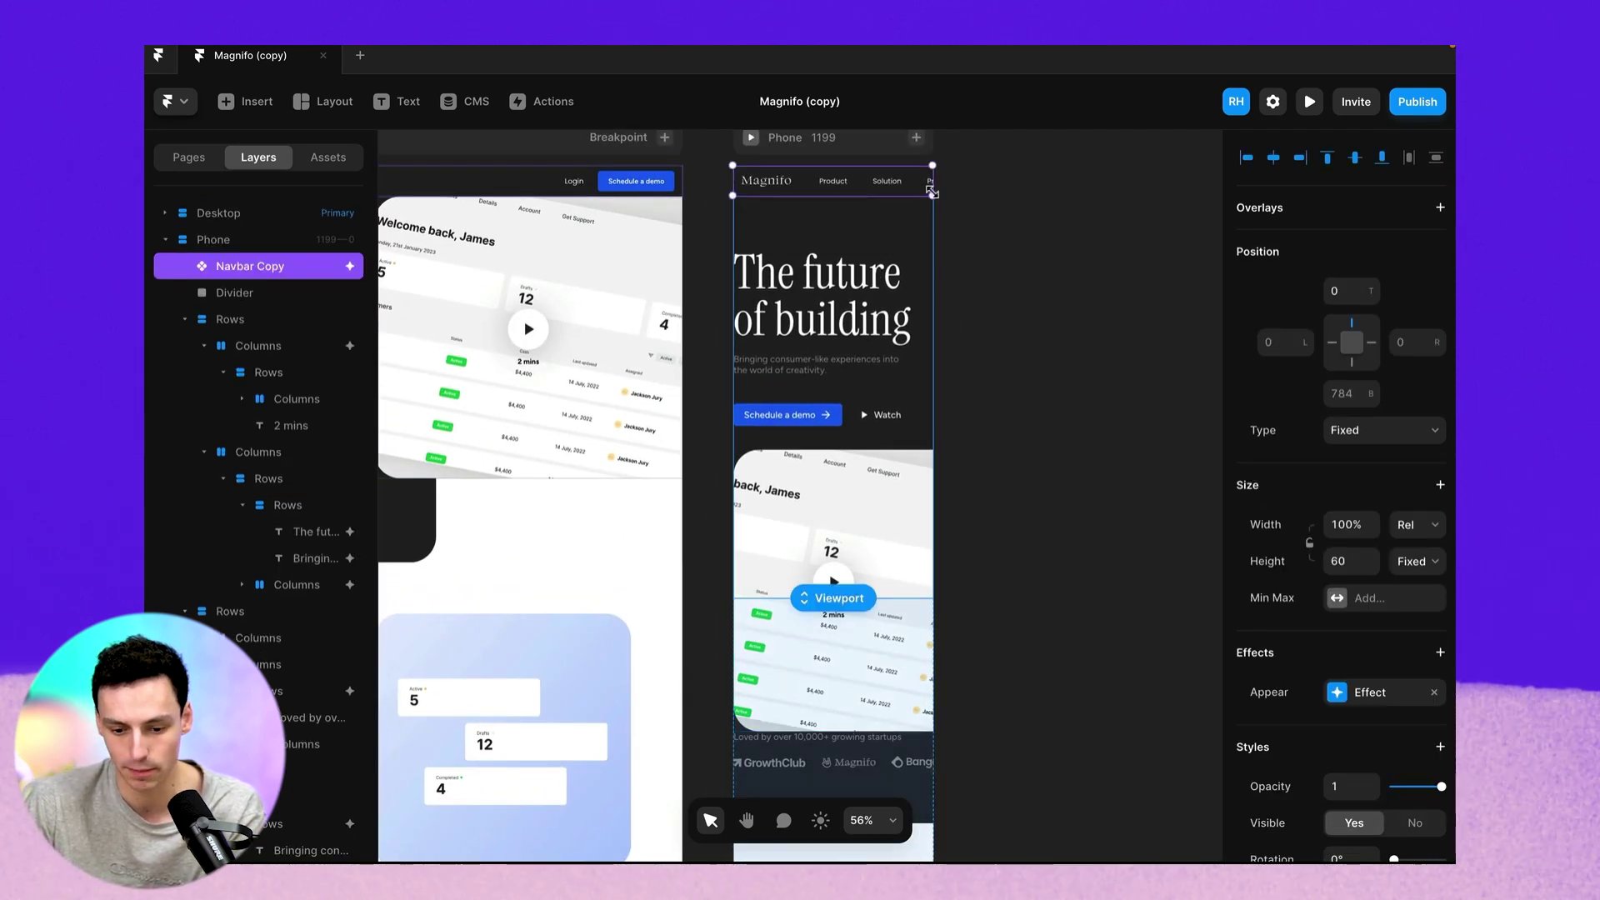
drag(932, 192, 886, 196)
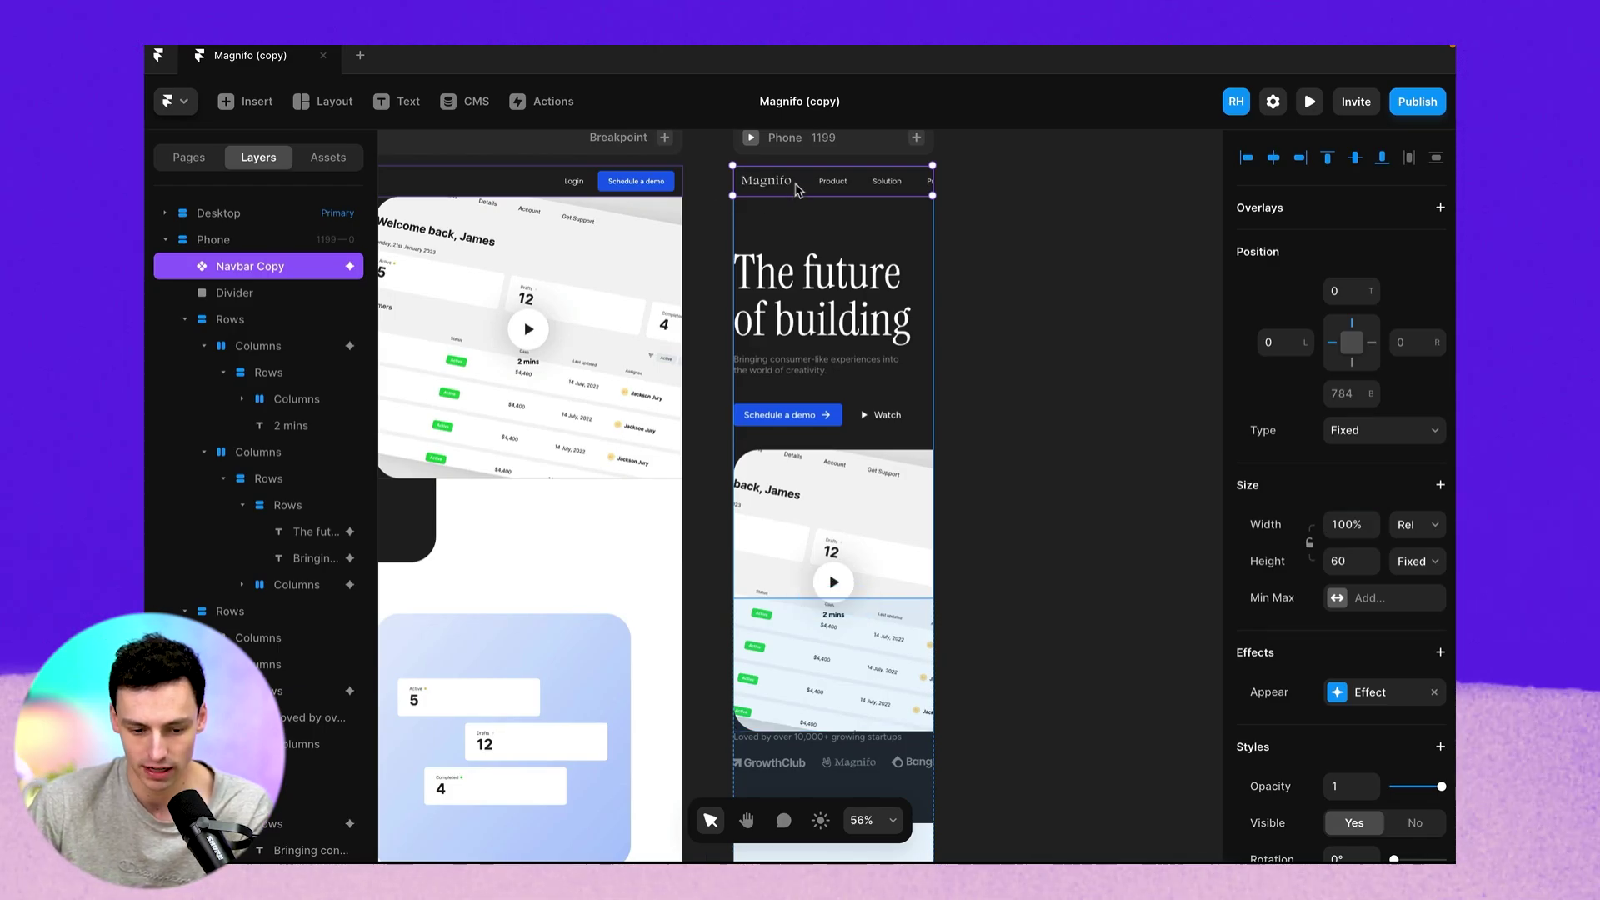
double_click(798, 190)
scroll(796, 579, down, 2)
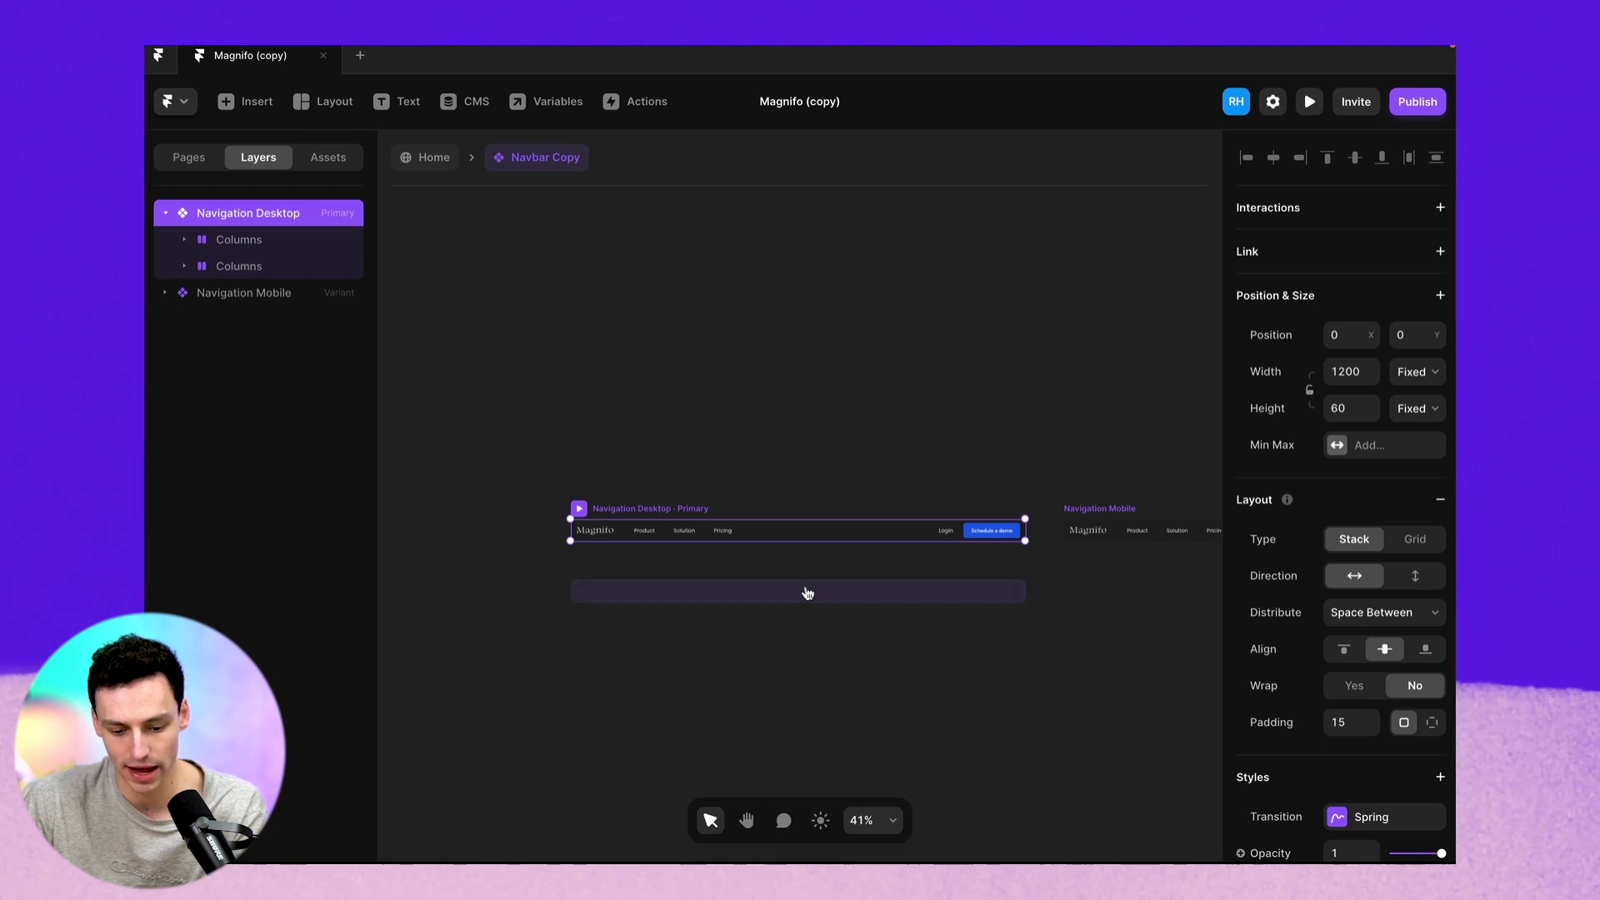
Replace the old mobile variant with a Navigation Desktop-based variant named Navigation Mobile.
scroll(785, 485, right, 2)
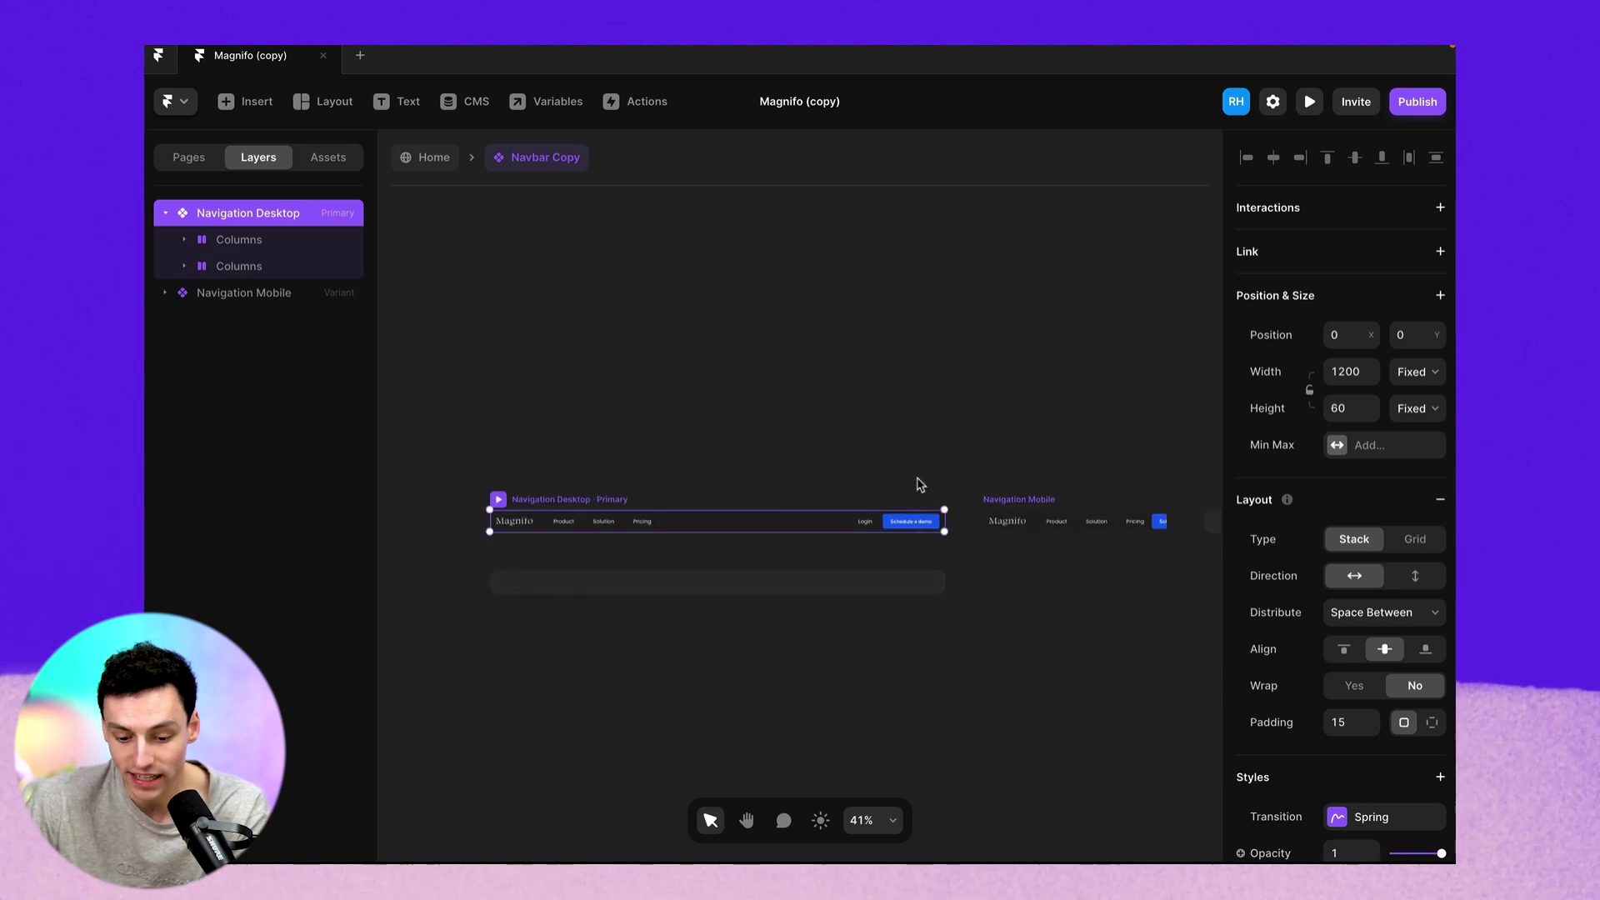
scroll(925, 483, right, 3)
click(907, 479)
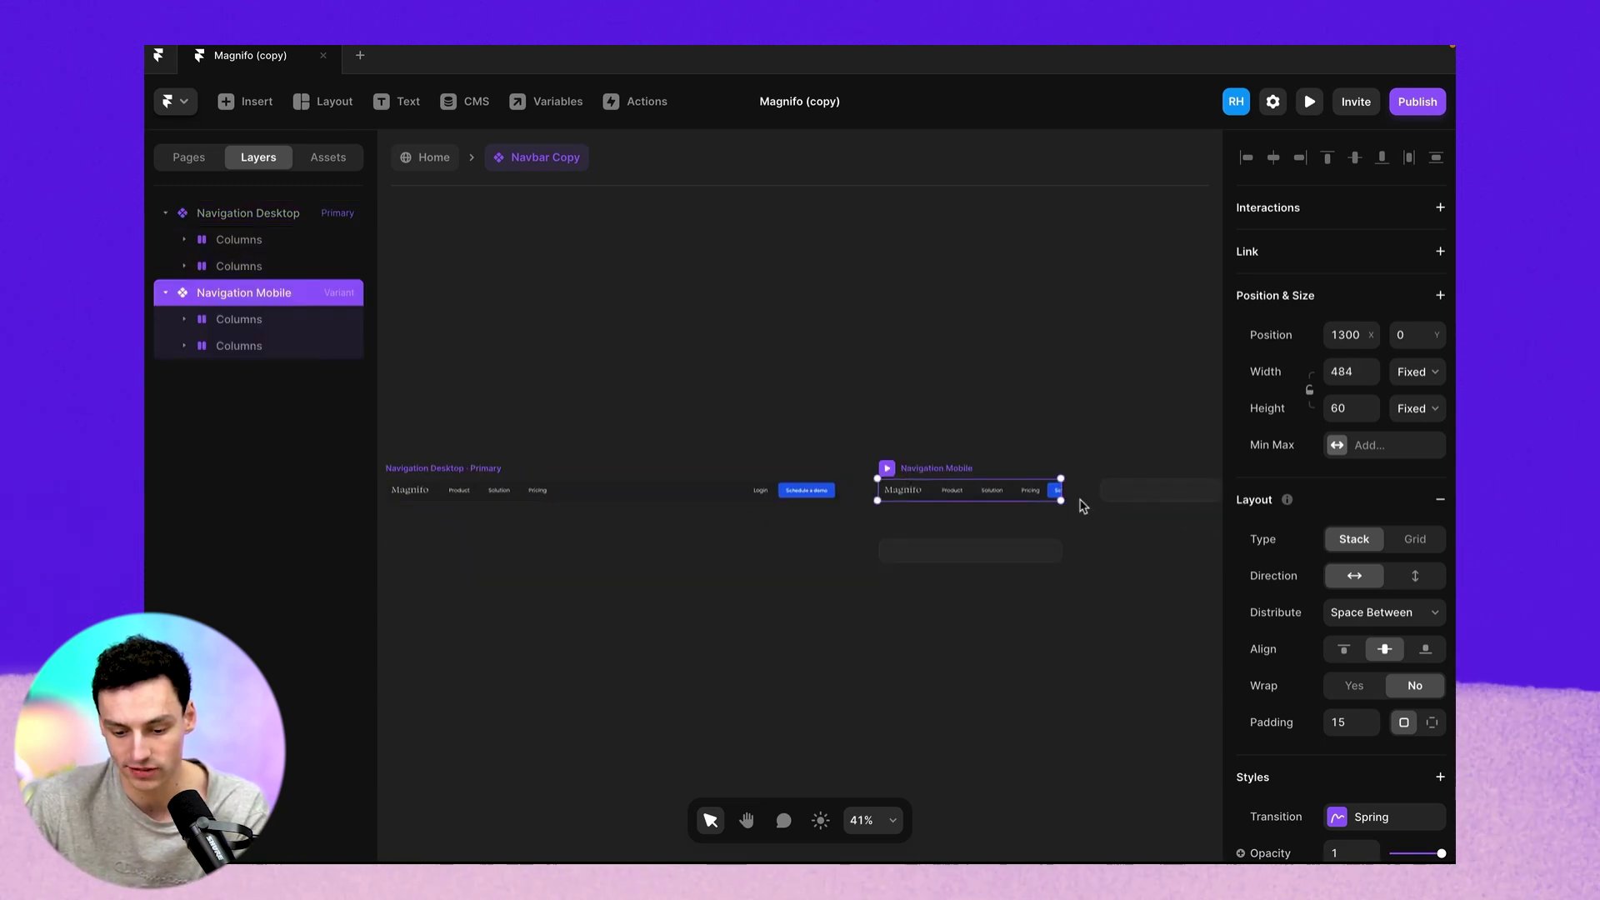
scroll(1077, 505, up, 3)
key(Delete)
scroll(801, 455, down, 5)
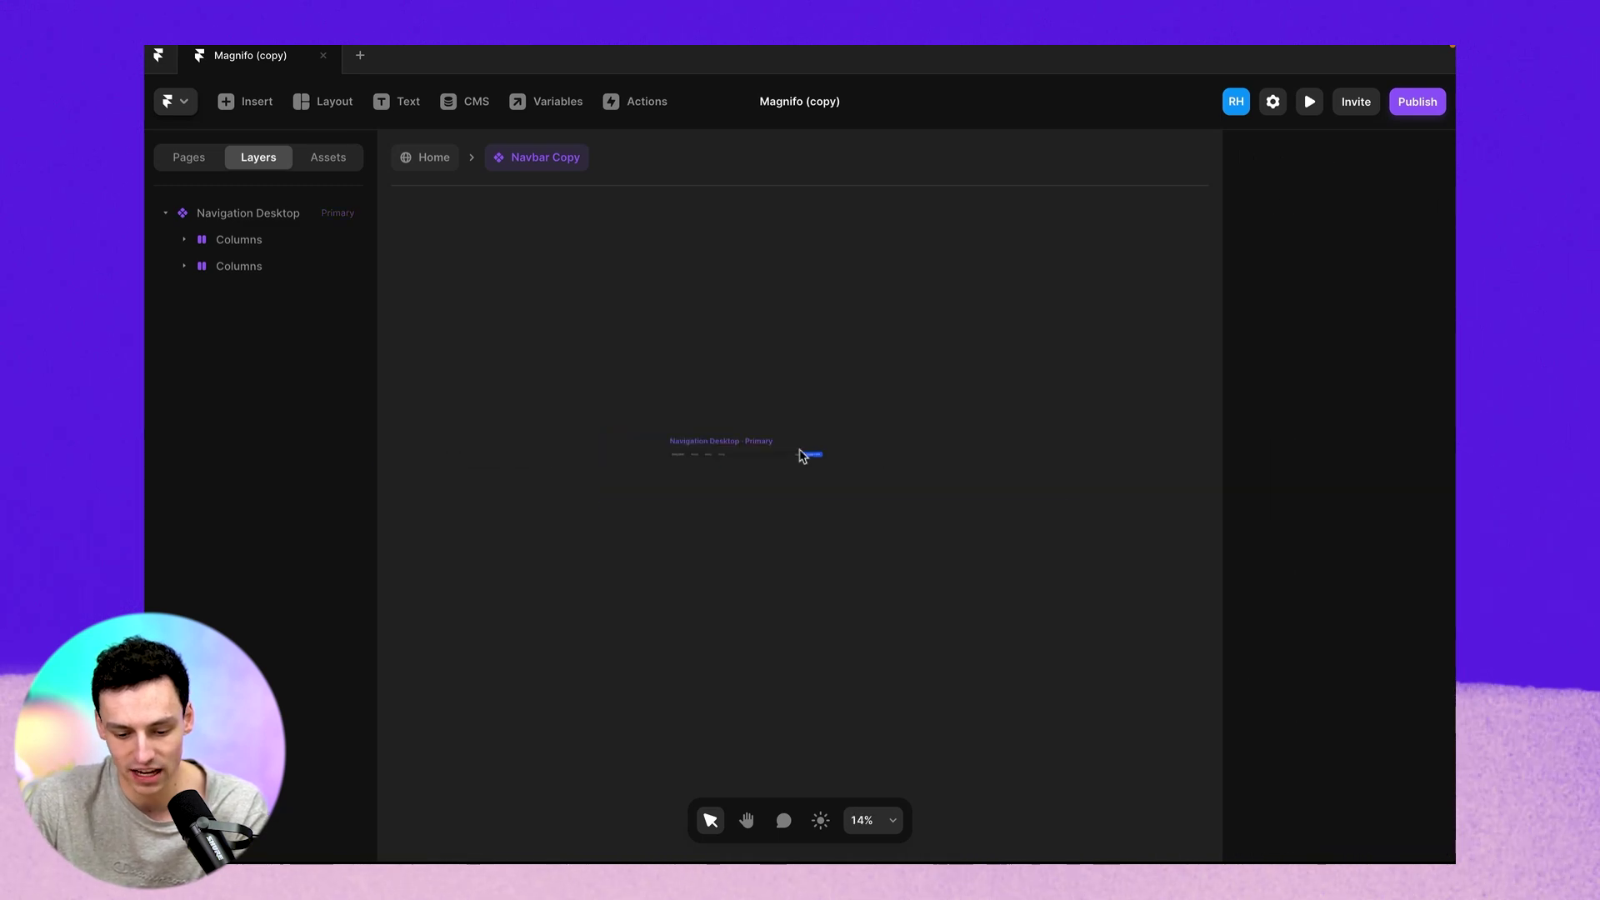
click(679, 442)
click(996, 461)
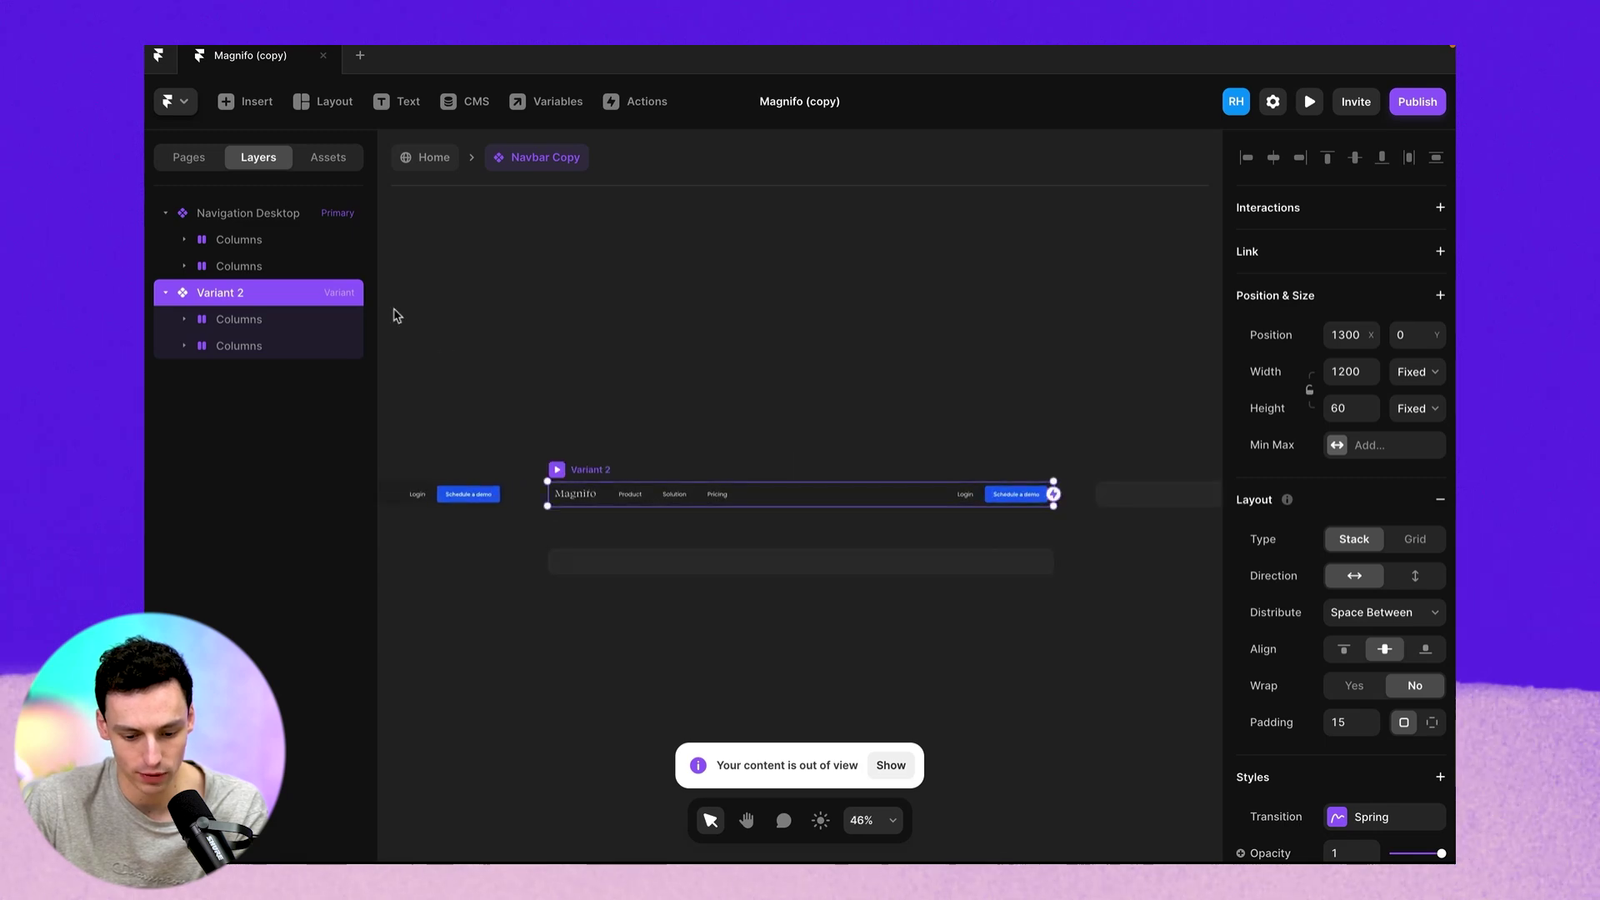
double_click(248, 296)
text(Navigation Mobile)
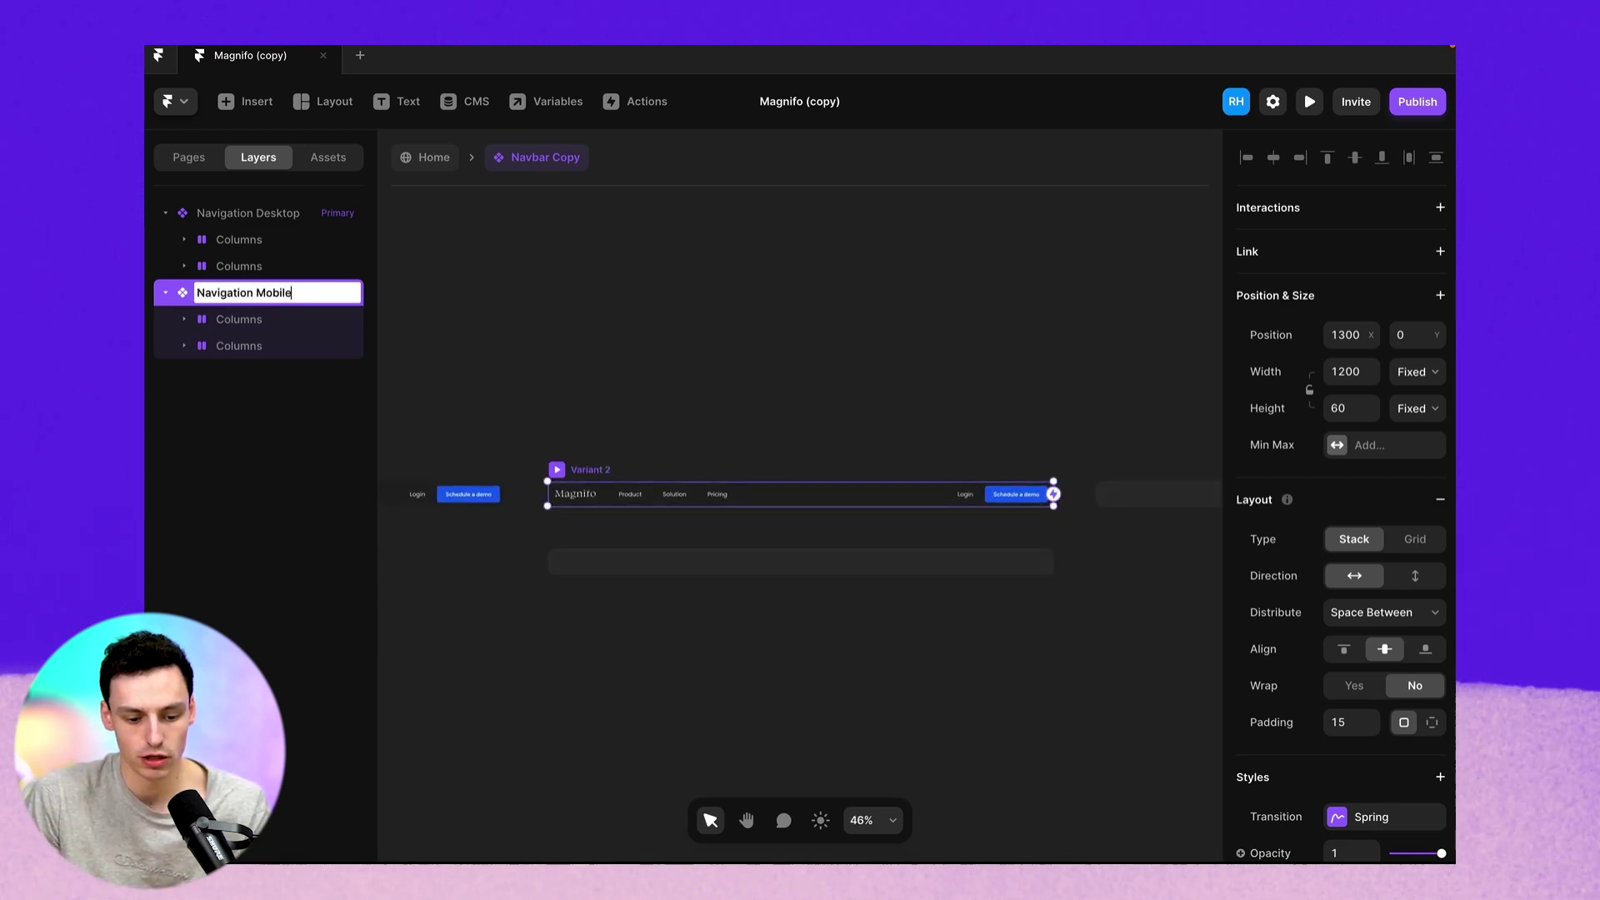
key(Return)
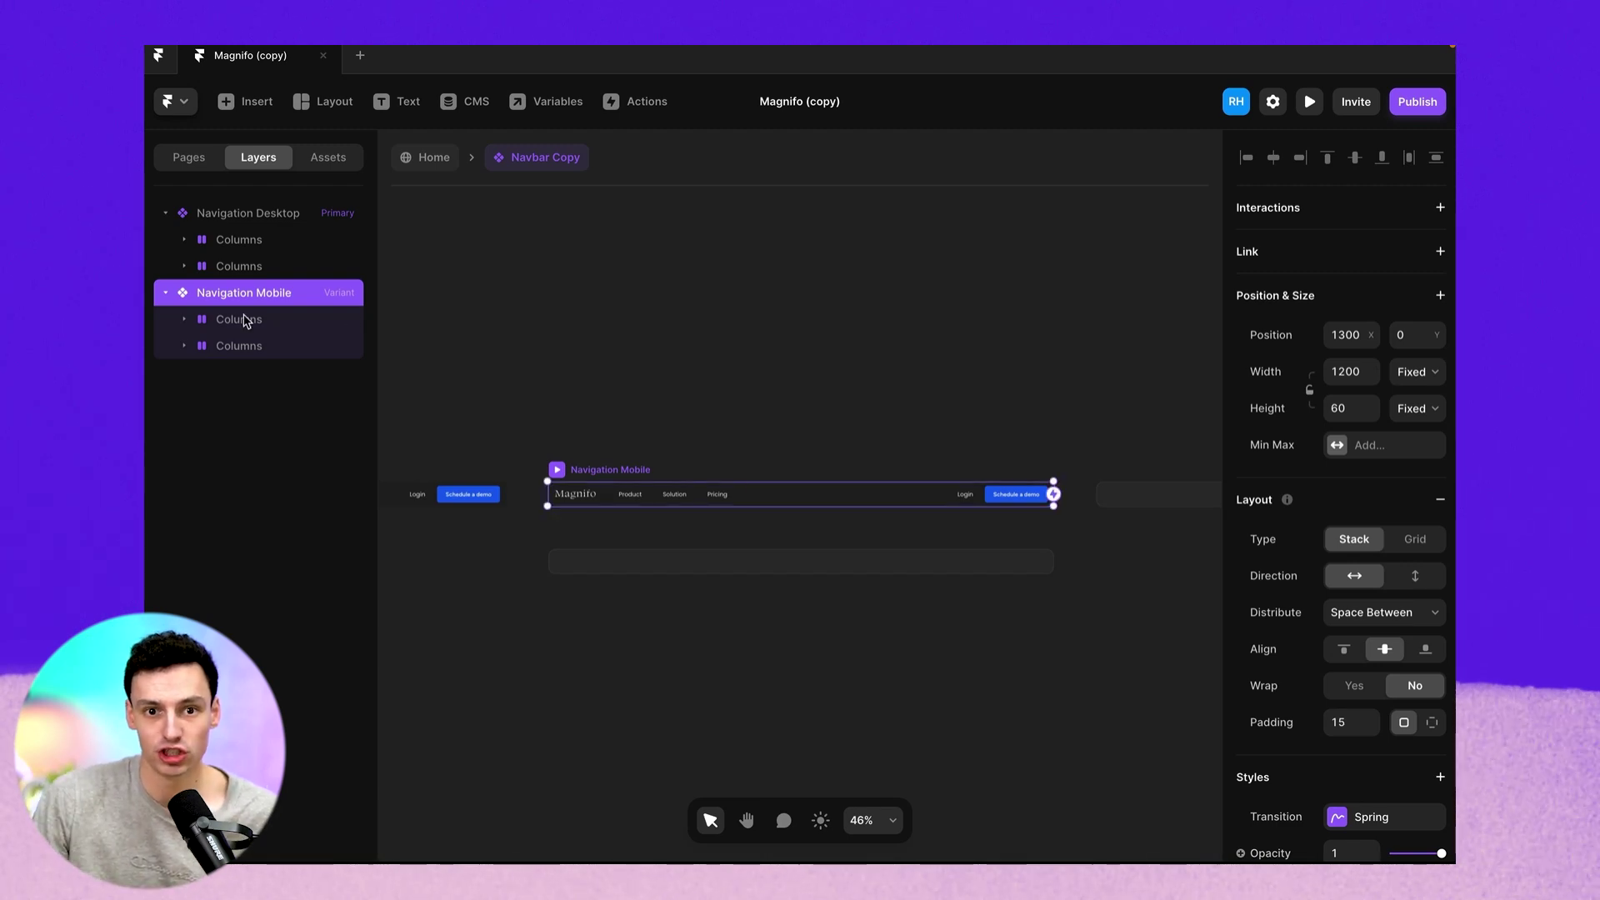
Remove the Product, Solution and Pricing links and the Login button from Navigation Mobile.
scroll(981, 502, up, 5)
scroll(882, 517, left, 5)
scroll(668, 553, up, 2)
click(555, 557)
key(Delete)
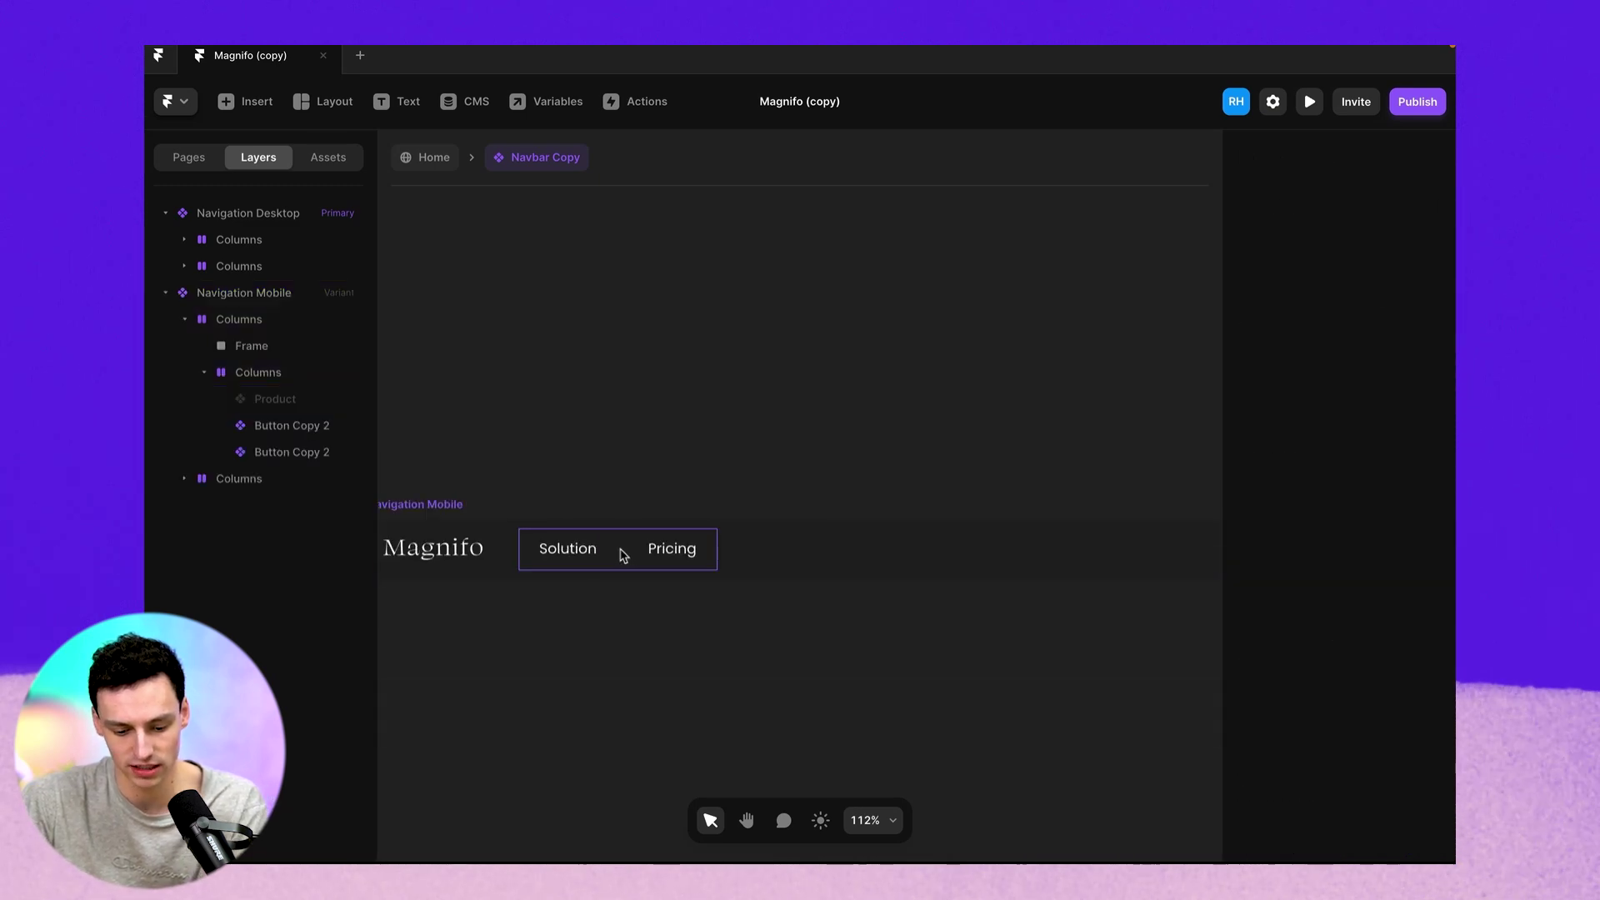
click(584, 560)
key(Delete)
click(582, 561)
key(Delete)
scroll(705, 540, down, 3)
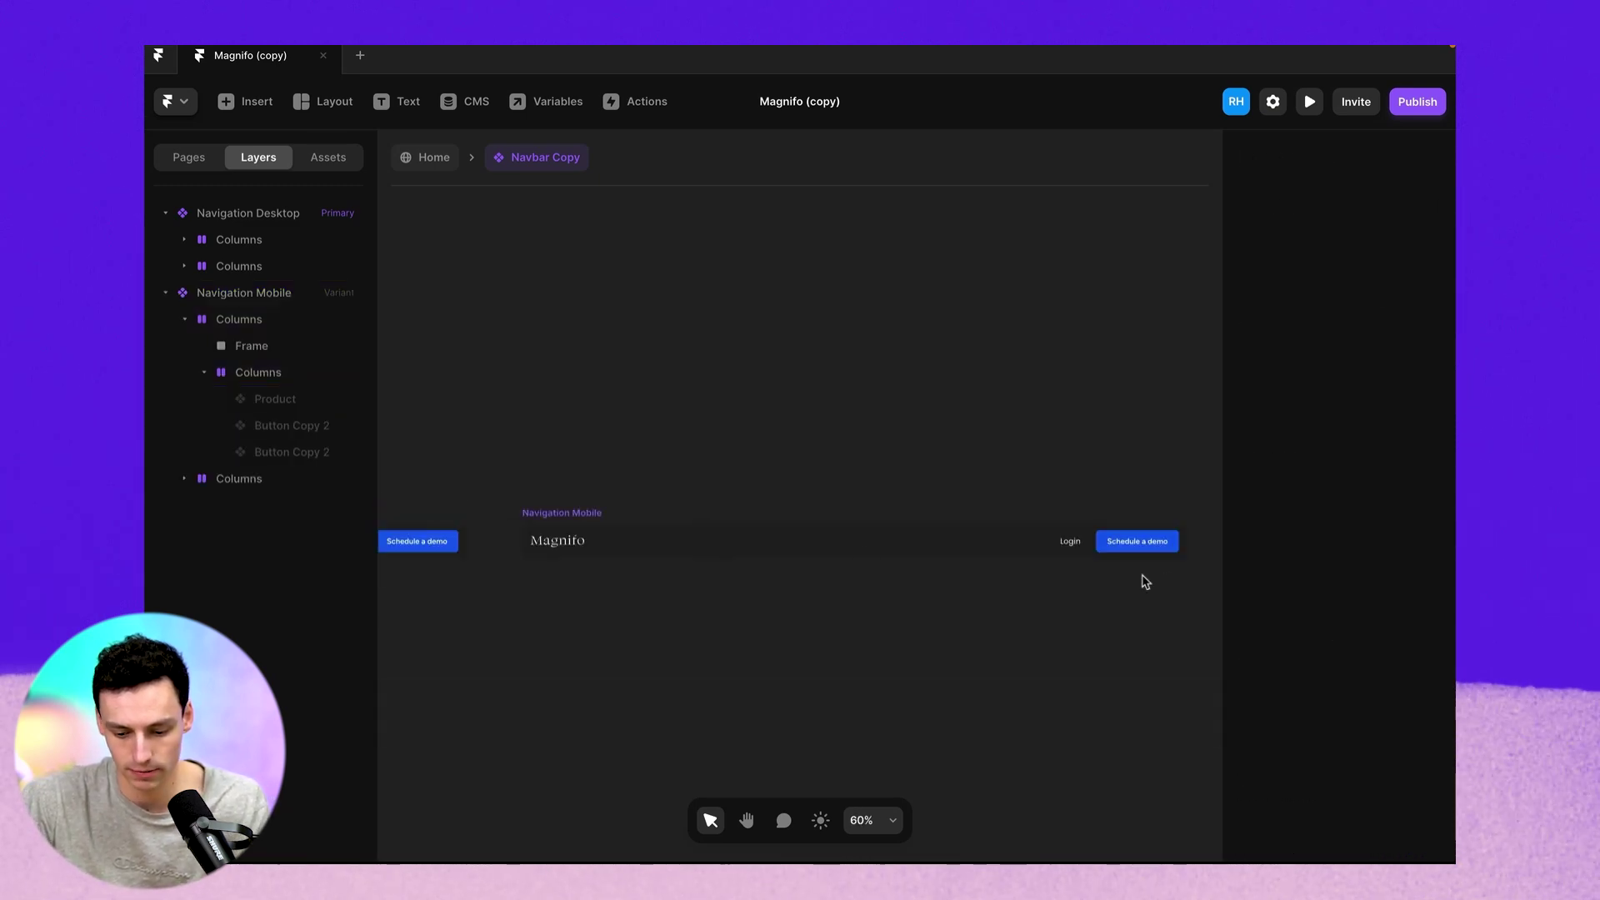
click(1078, 550)
key(Delete)
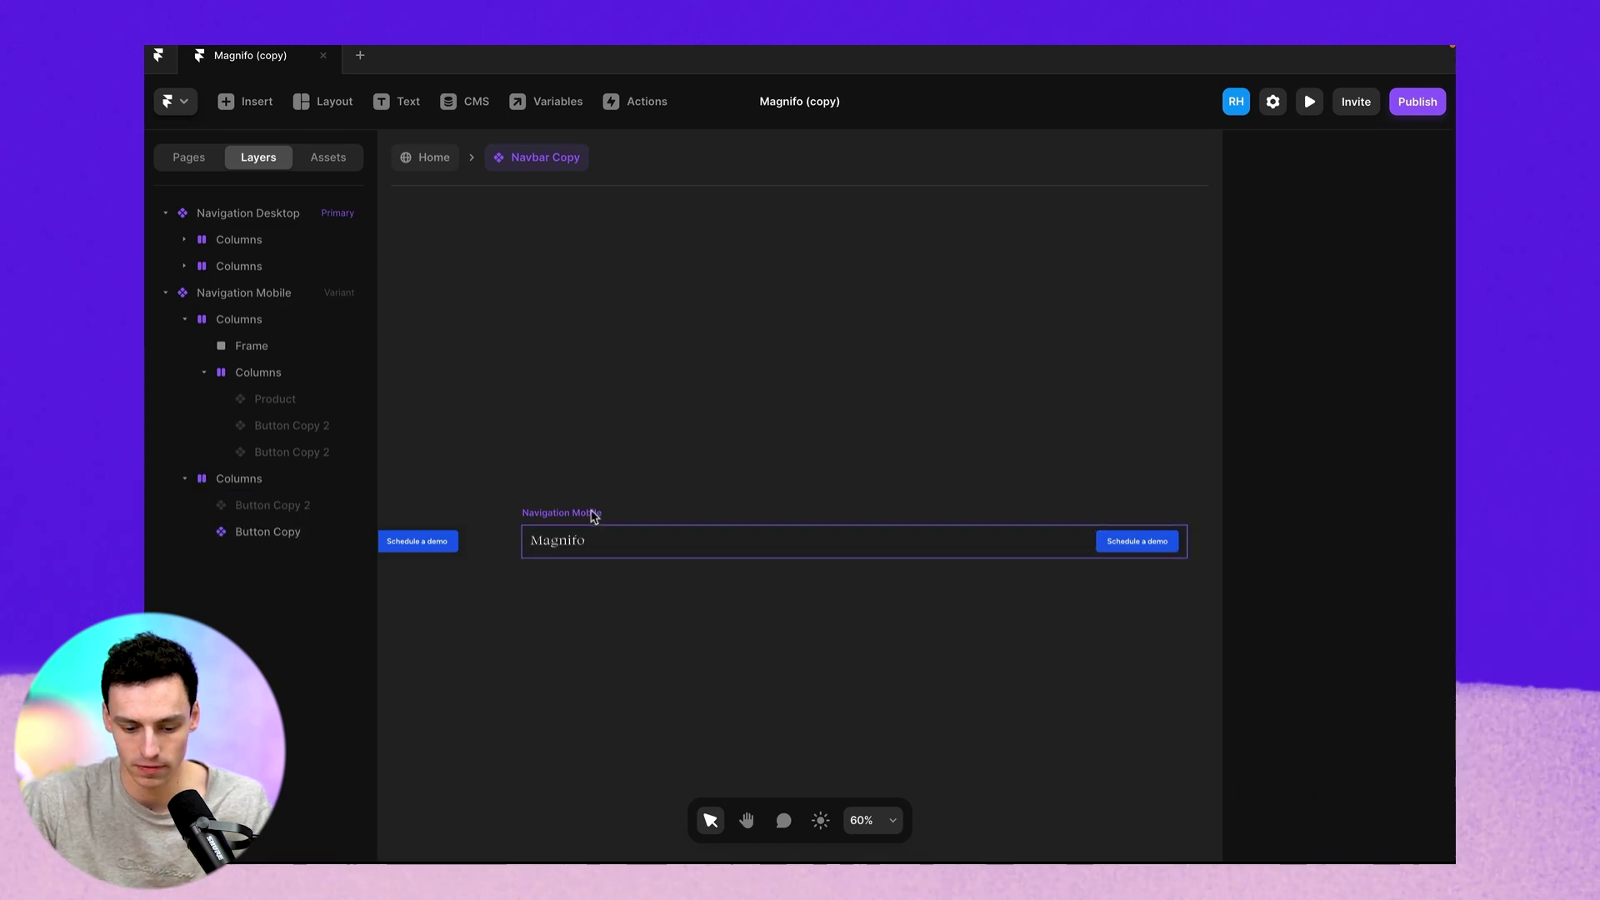
Narrow the Navigation Mobile frame to 310 wide.
click(613, 508)
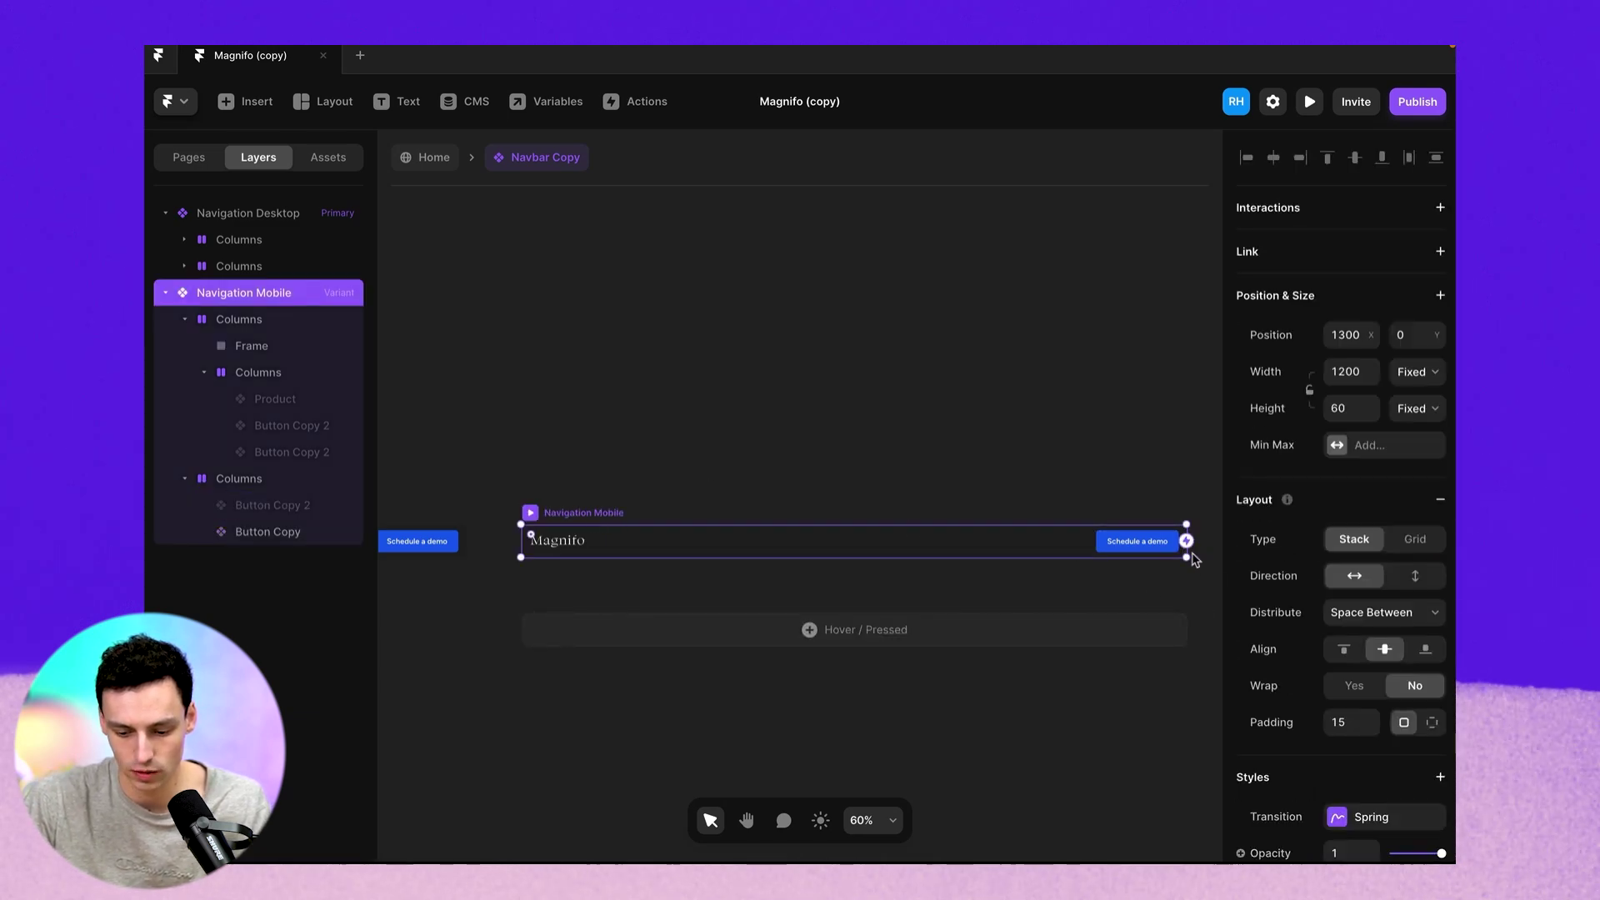
drag(1189, 551, 739, 555)
text(310)
key(Return)
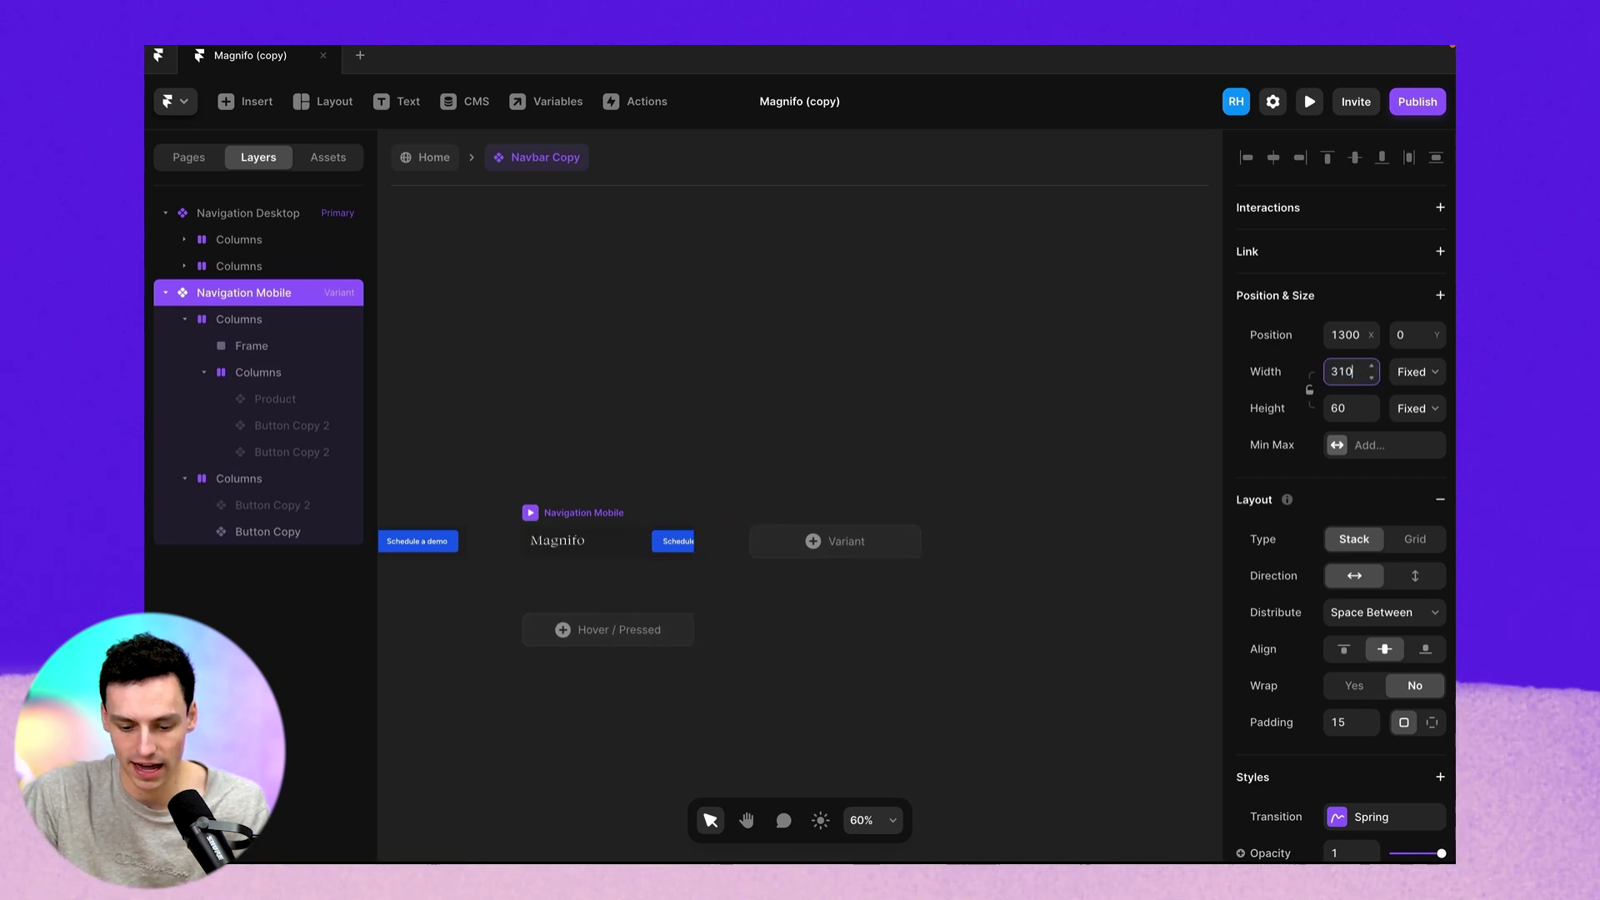
click(553, 446)
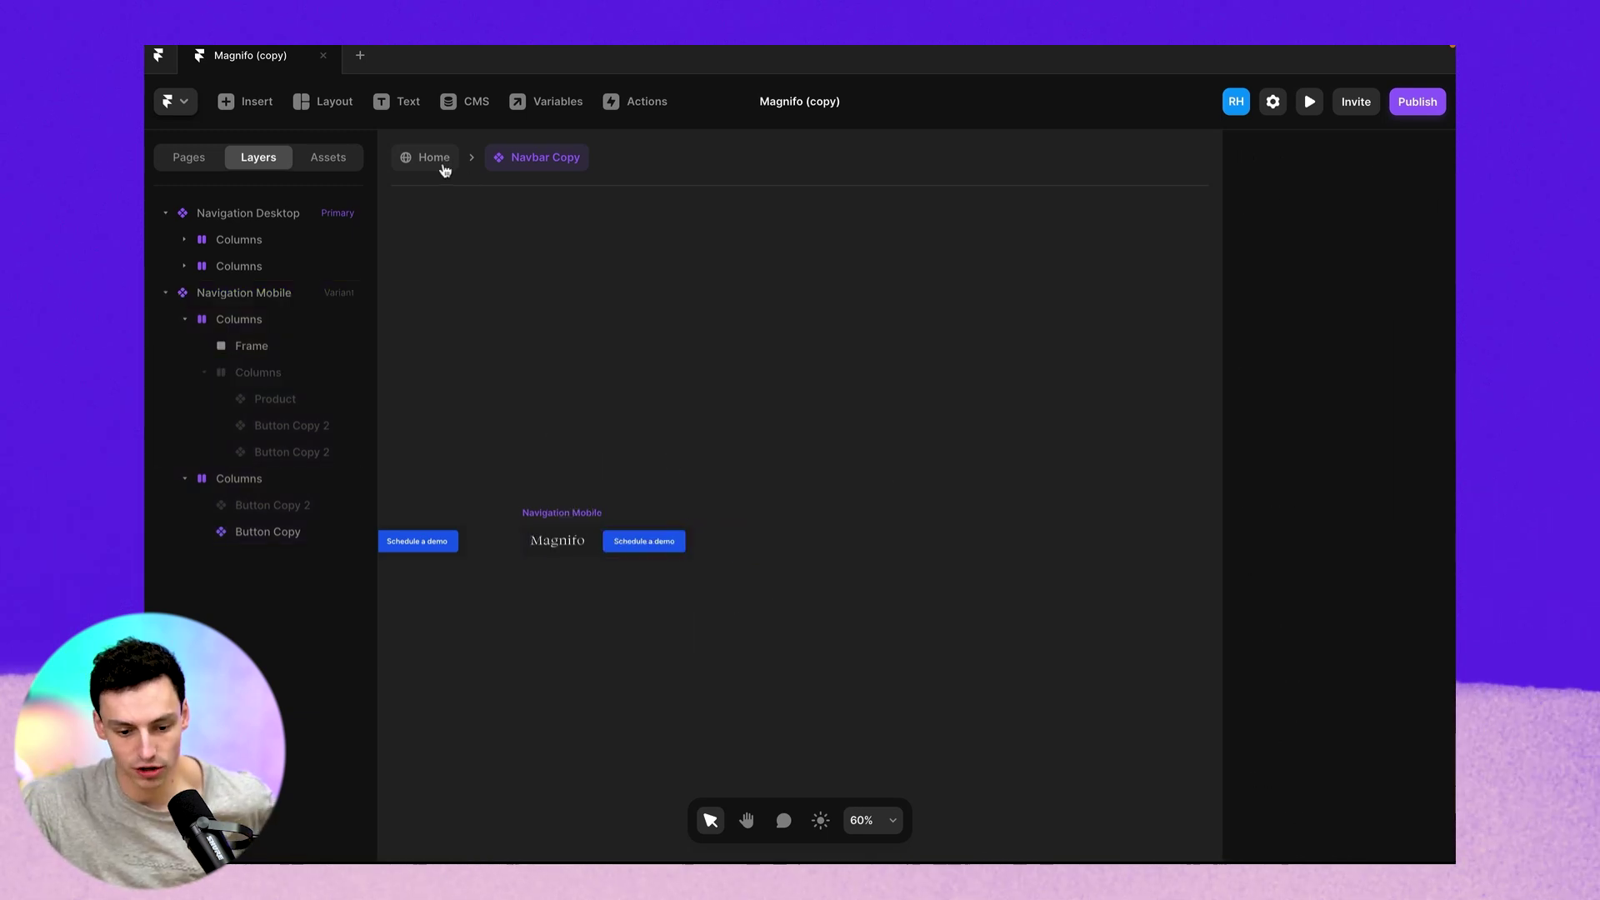
click(434, 158)
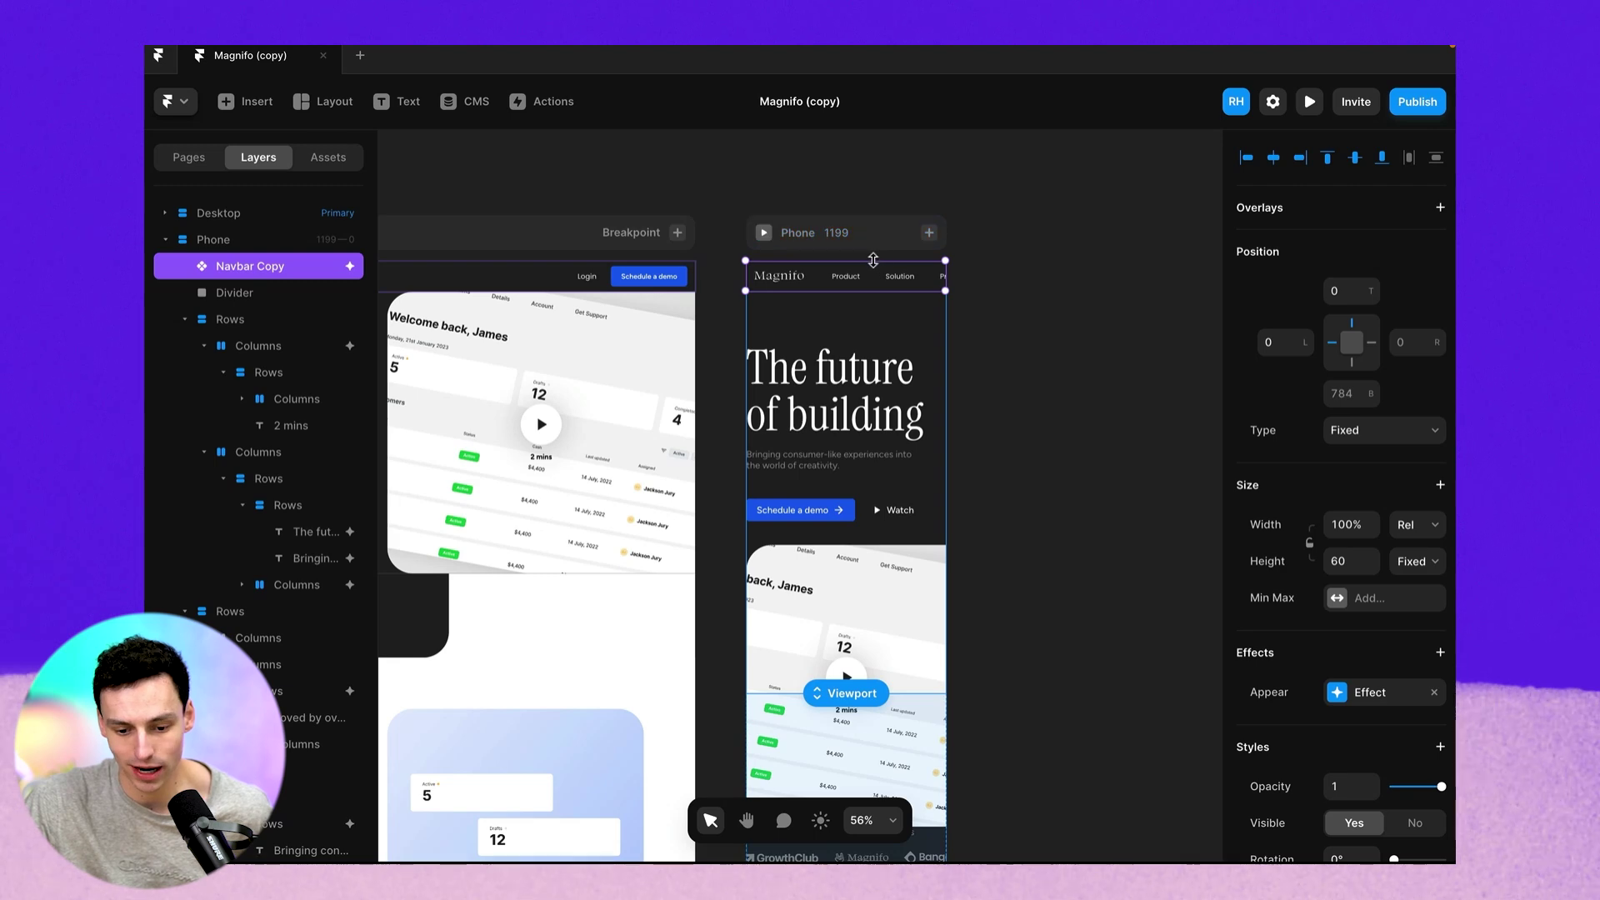
scroll(1333, 595, down, 5)
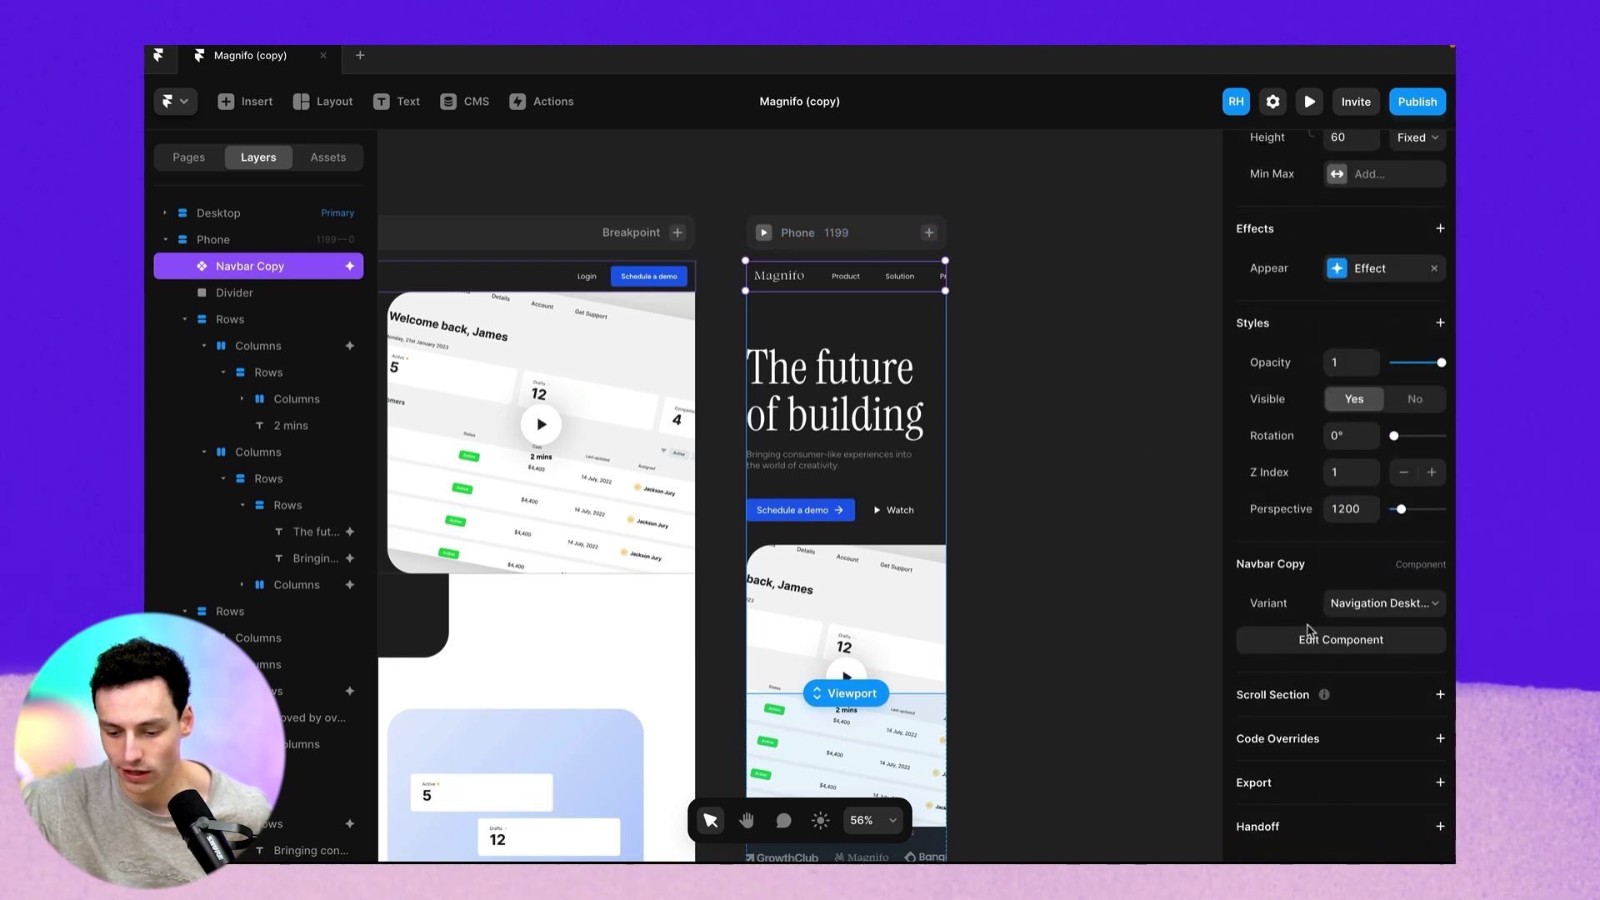
click(1357, 605)
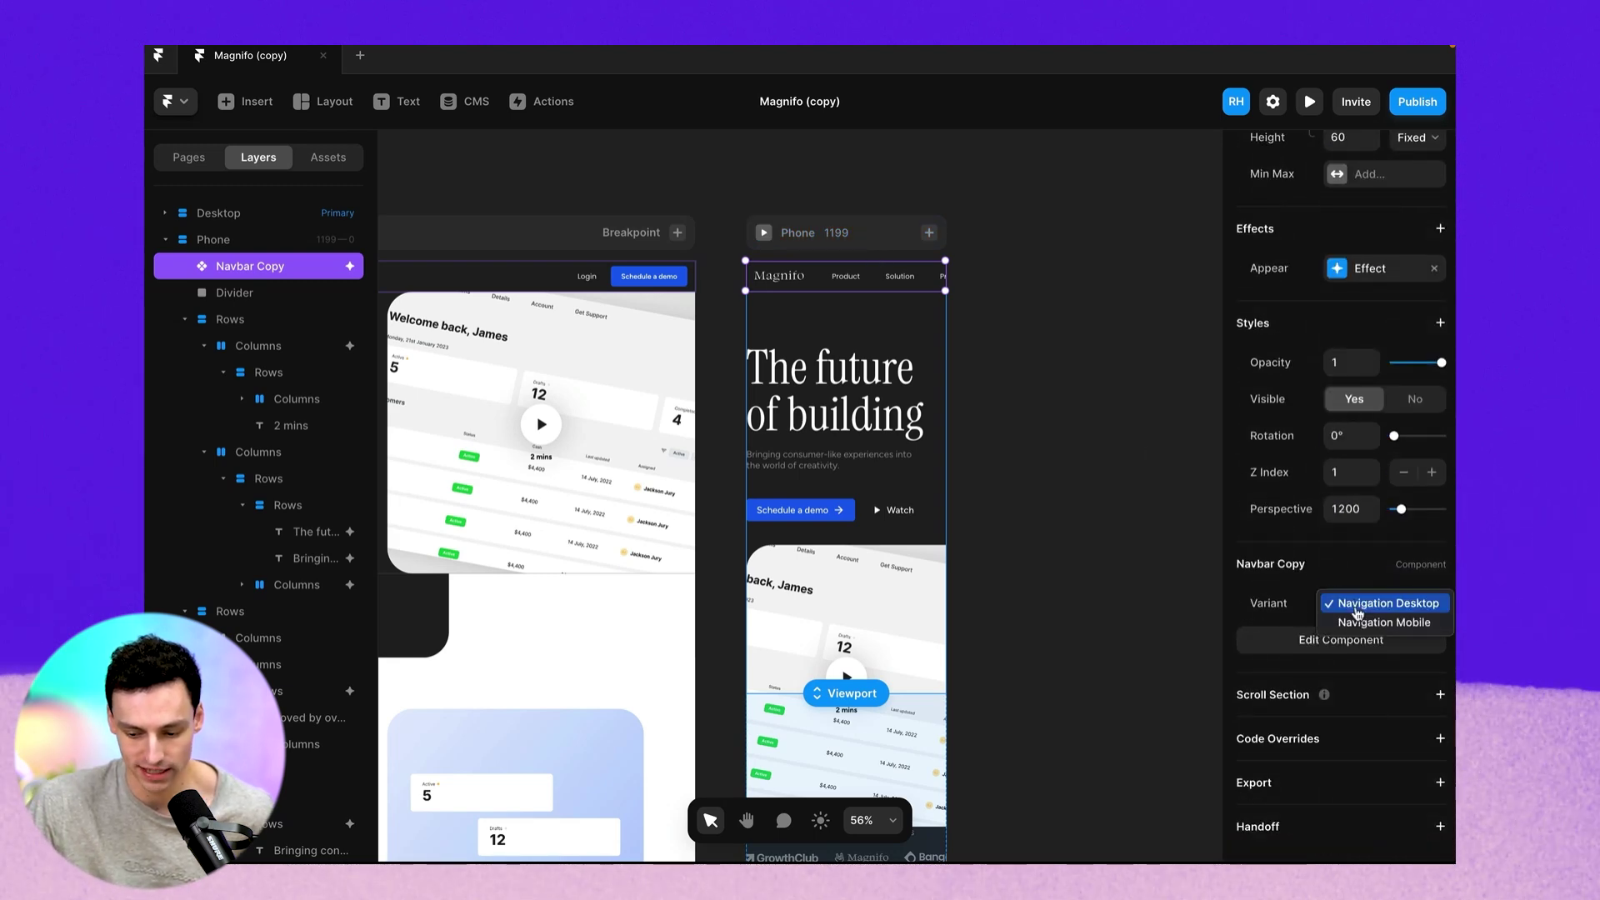
click(1384, 623)
scroll(860, 429, left, 3)
scroll(861, 429, up, 1)
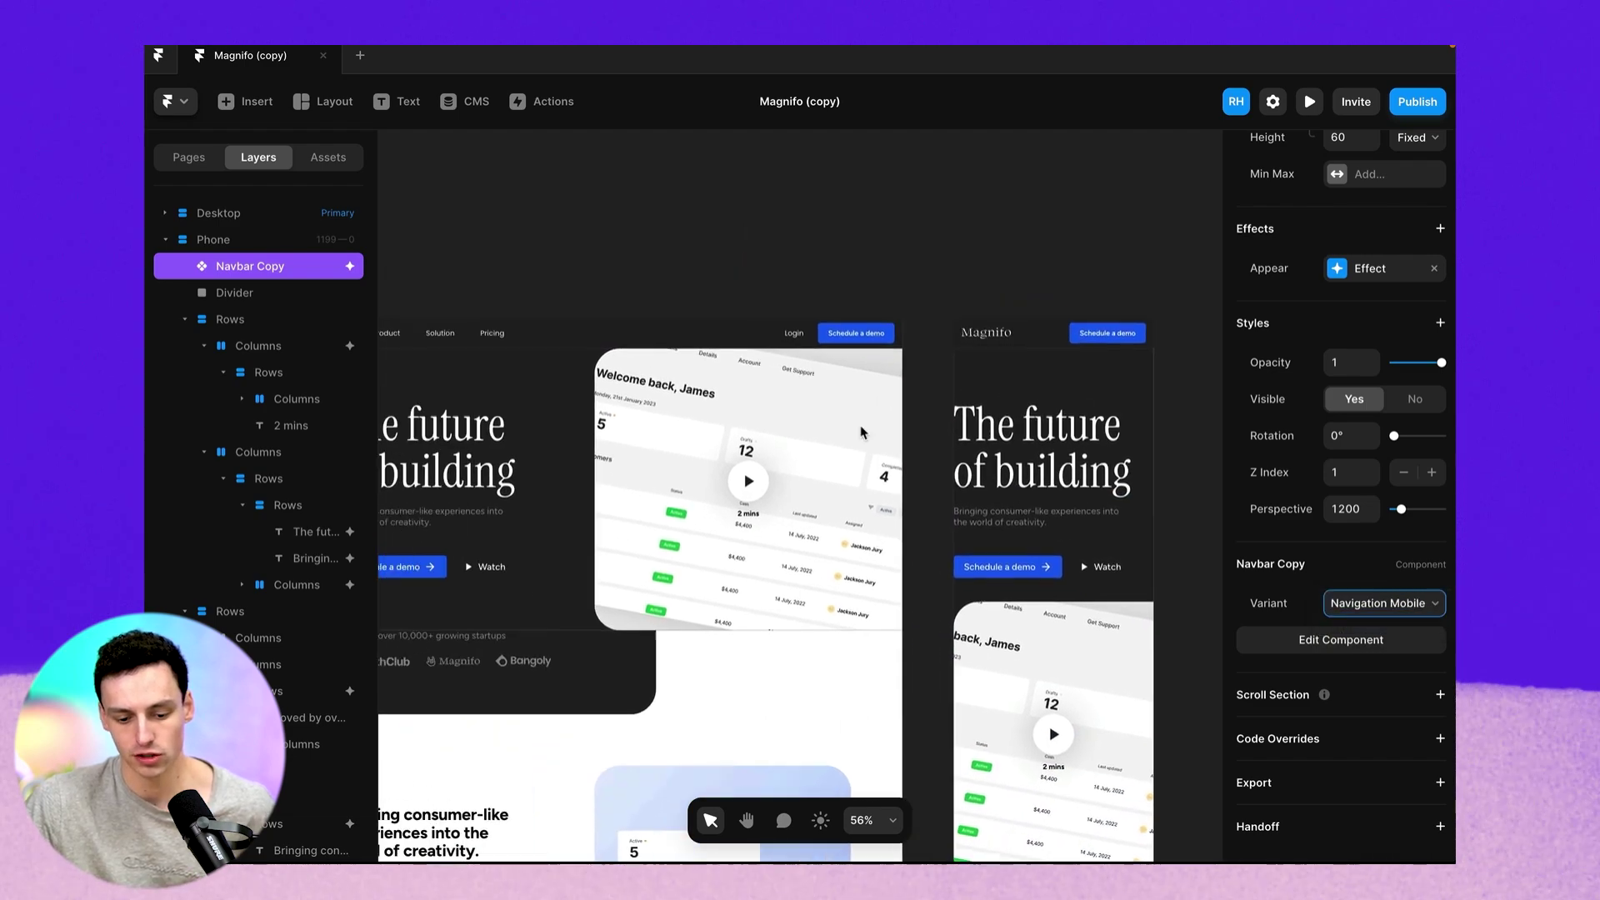
click(744, 347)
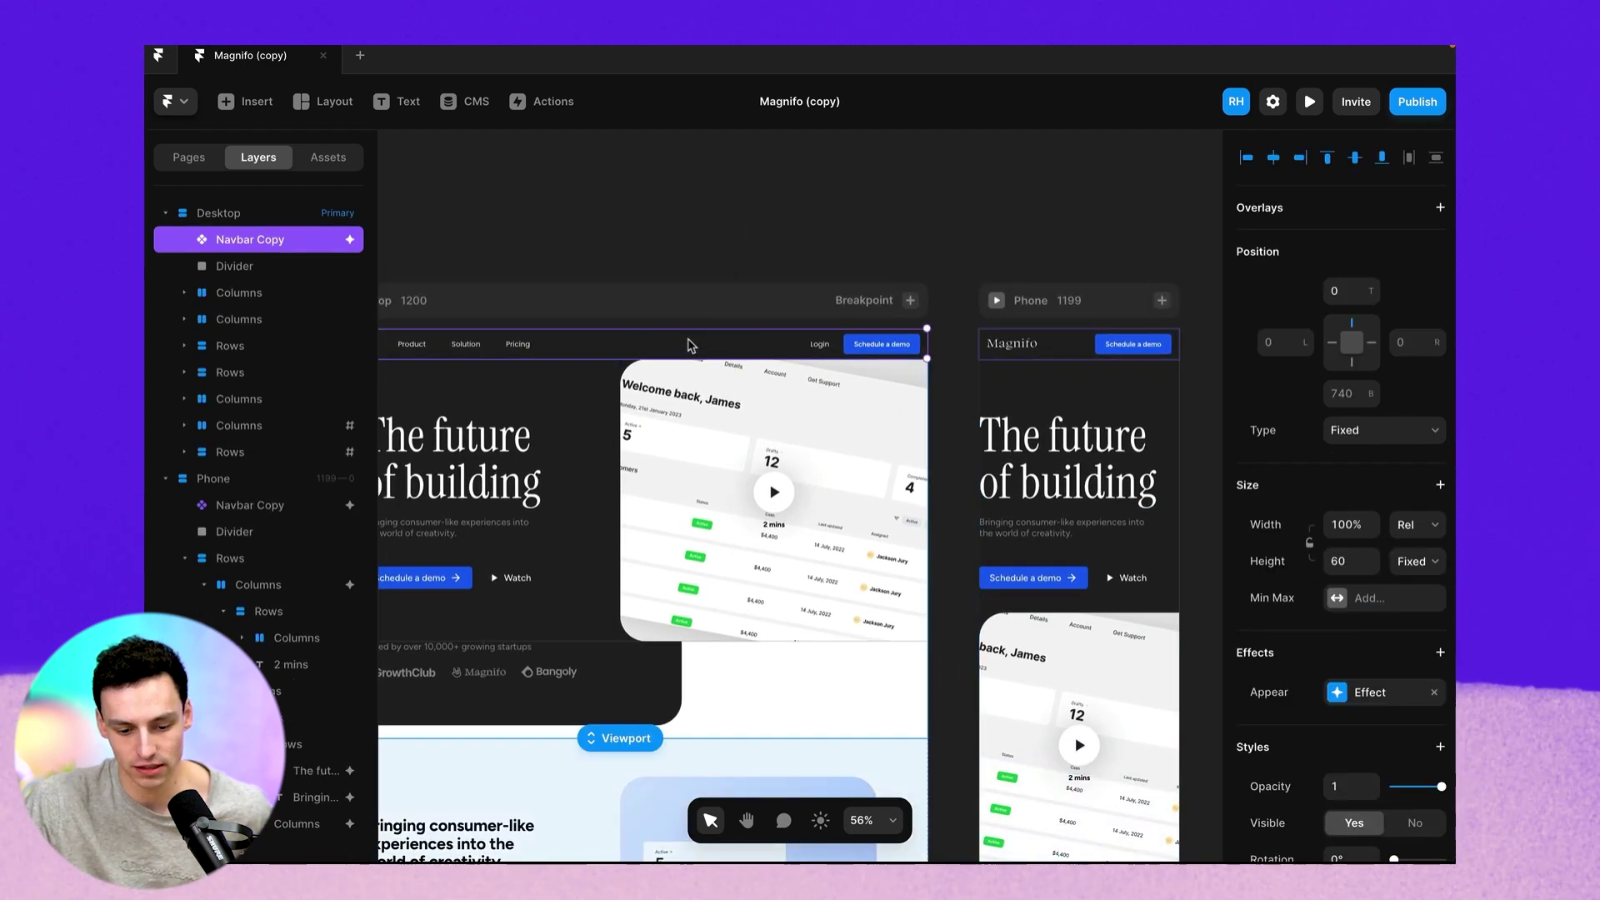
scroll(700, 362, right, 3)
scroll(701, 362, up, 1)
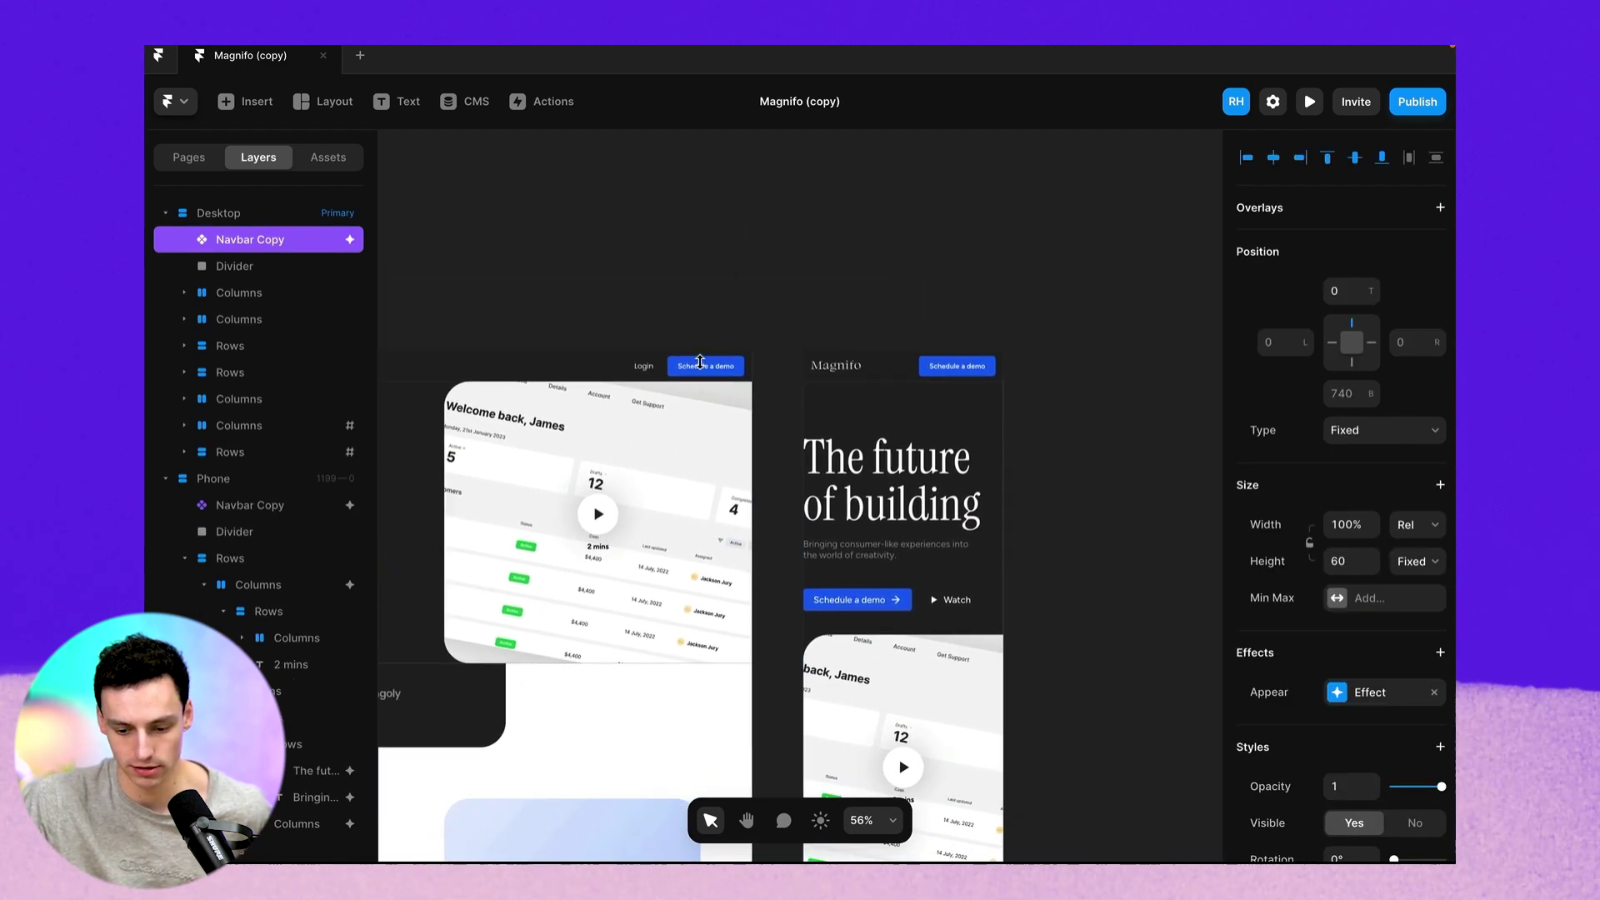
click(888, 364)
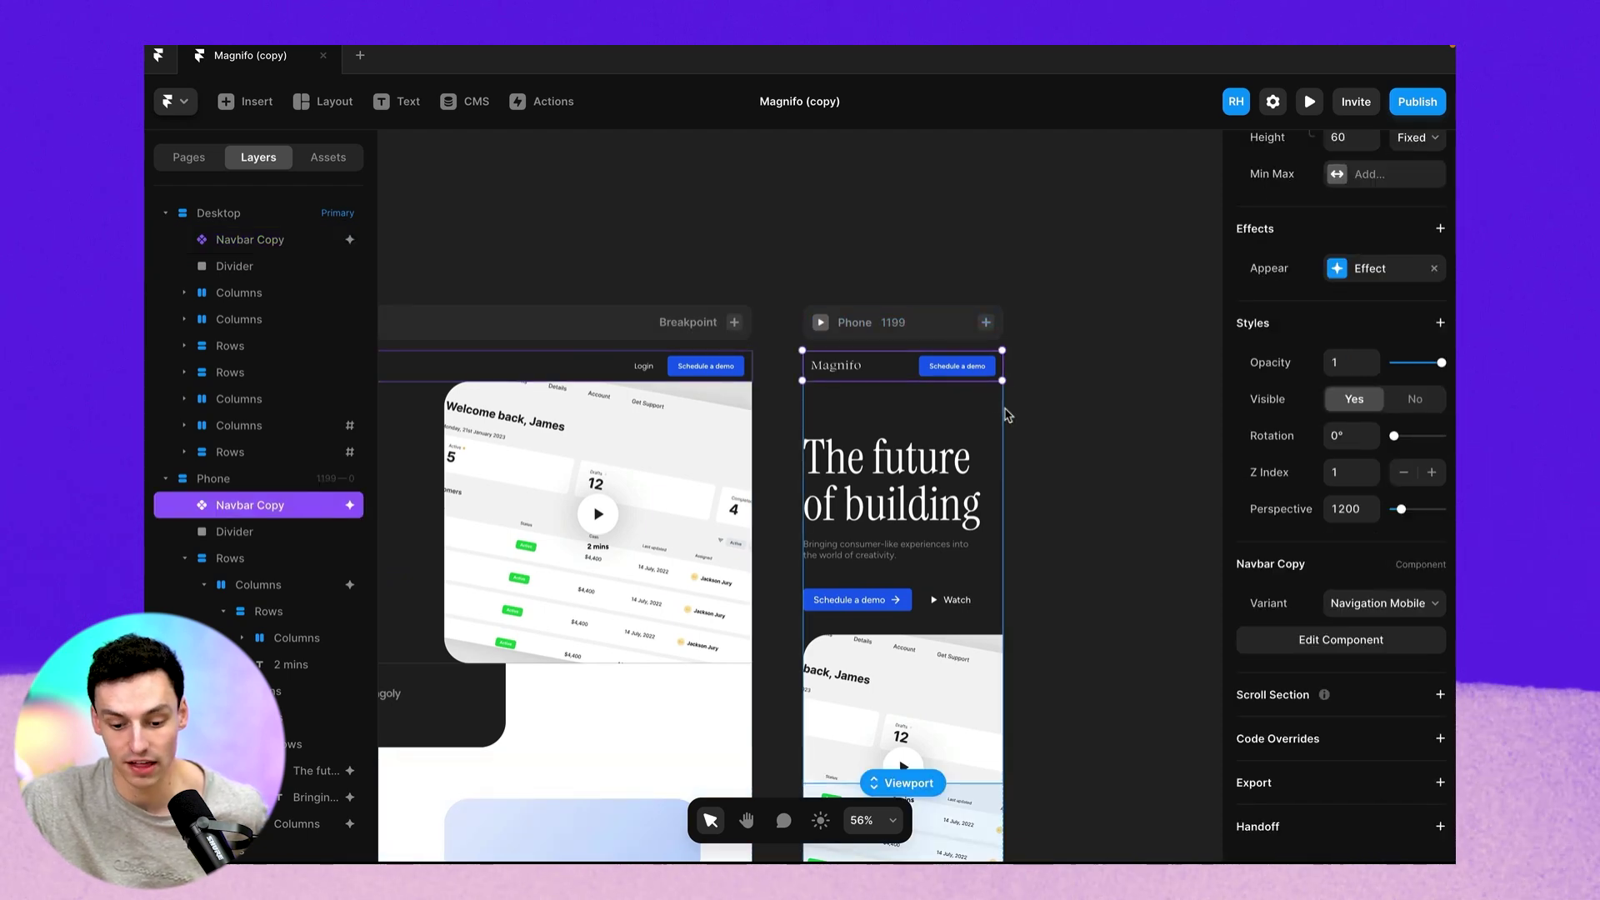
scroll(994, 423, down, 2)
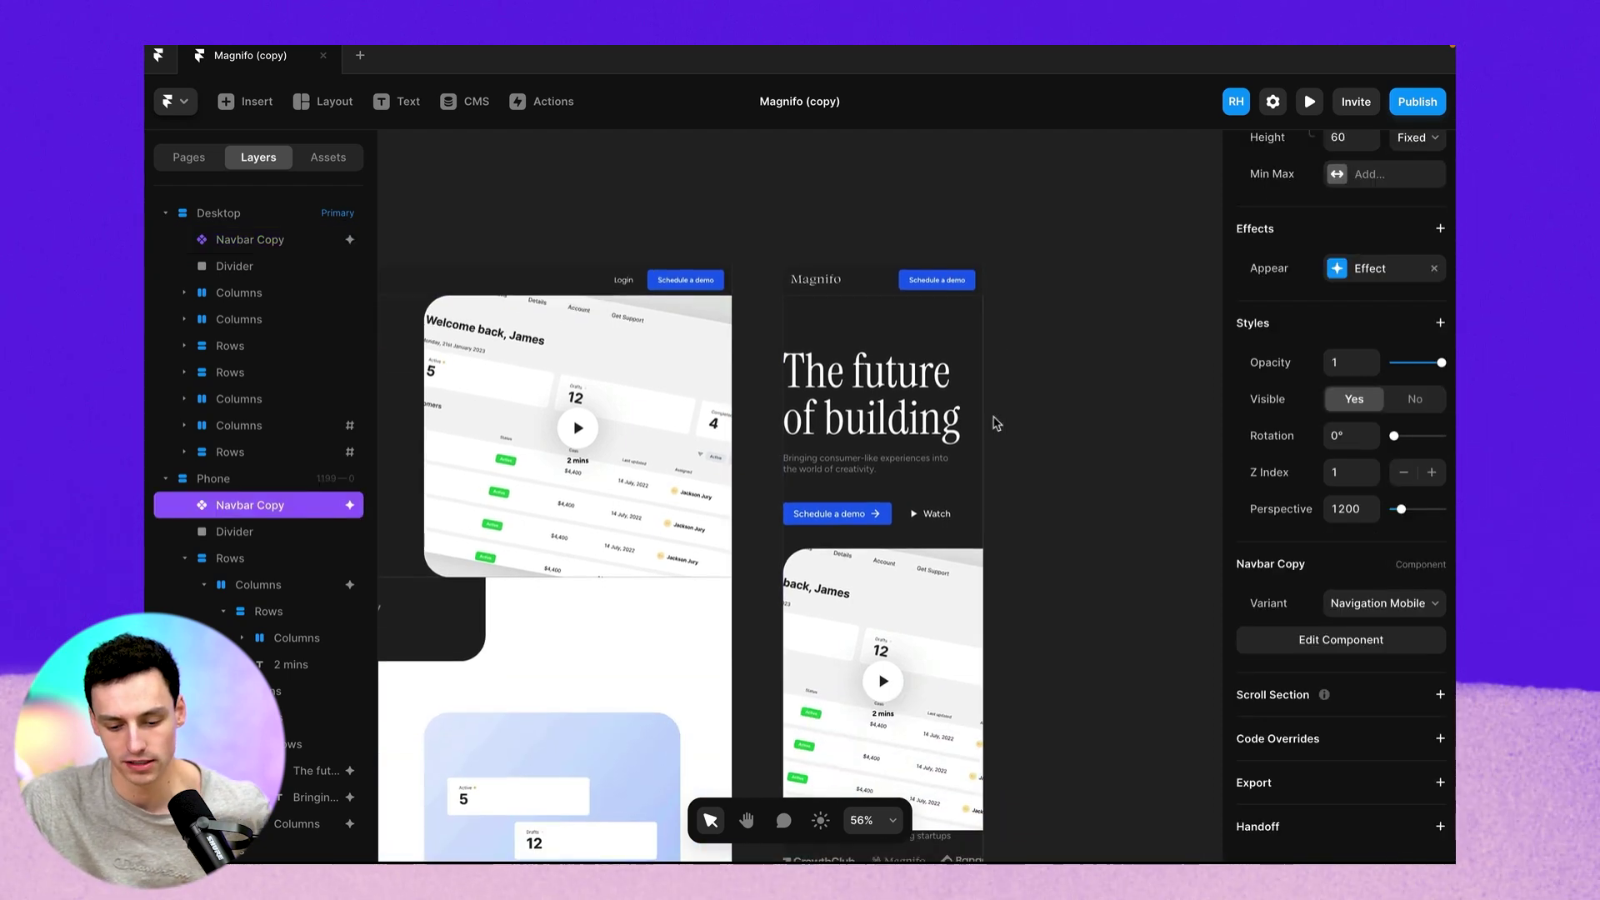
click(1038, 423)
scroll(1040, 424, down, 2)
scroll(1041, 425, up, 2)
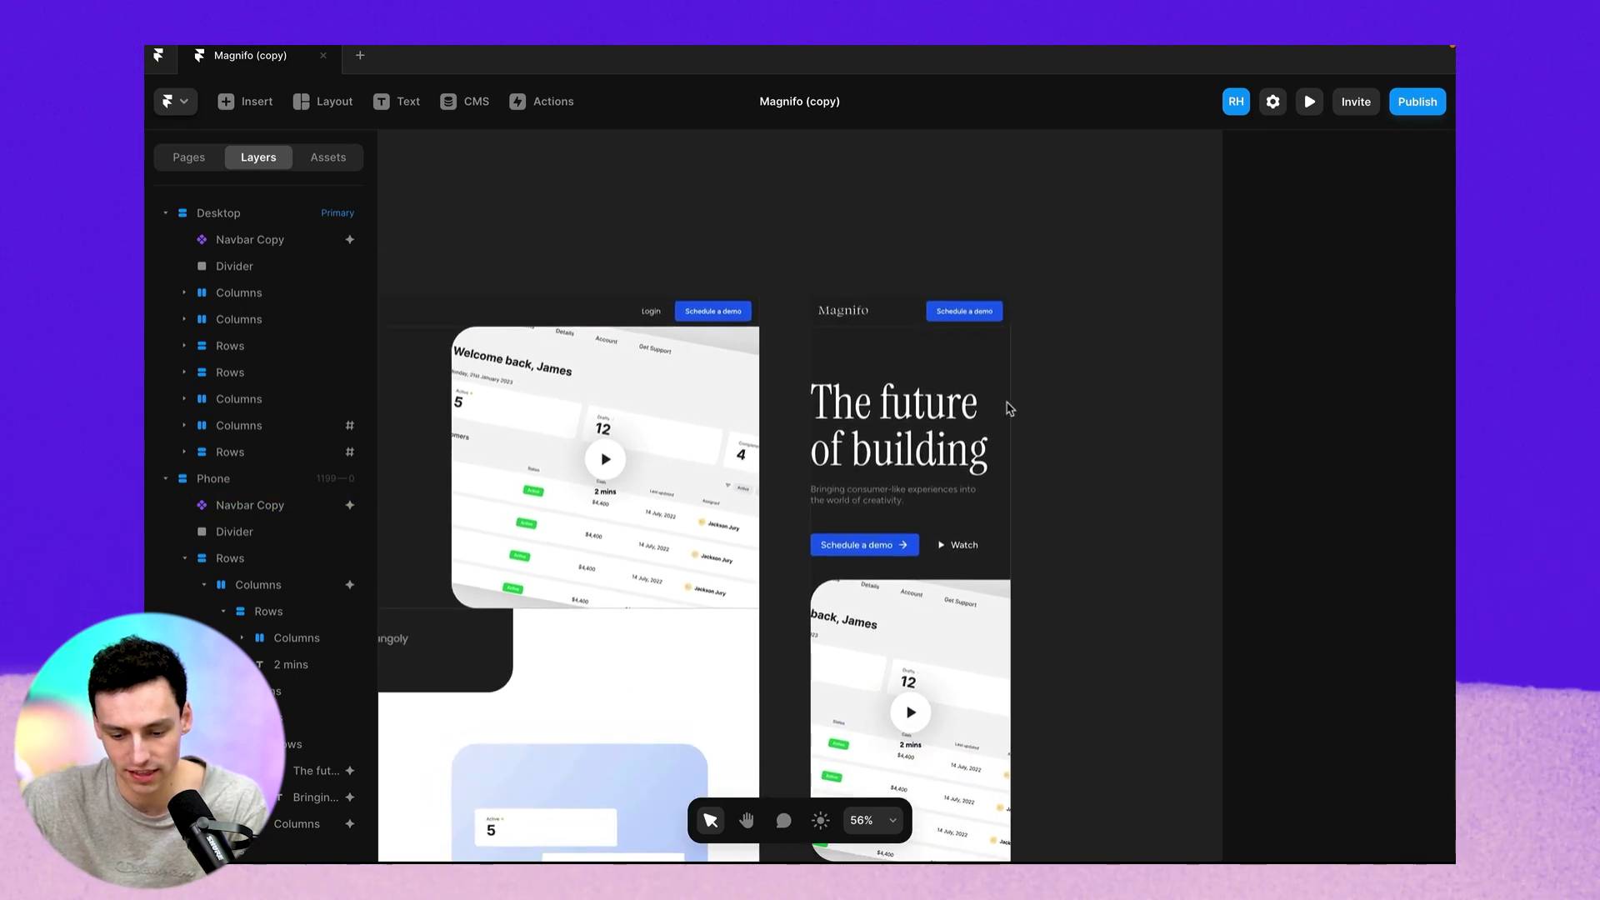
click(950, 377)
scroll(903, 442, down, 15)
scroll(904, 442, up, 12)
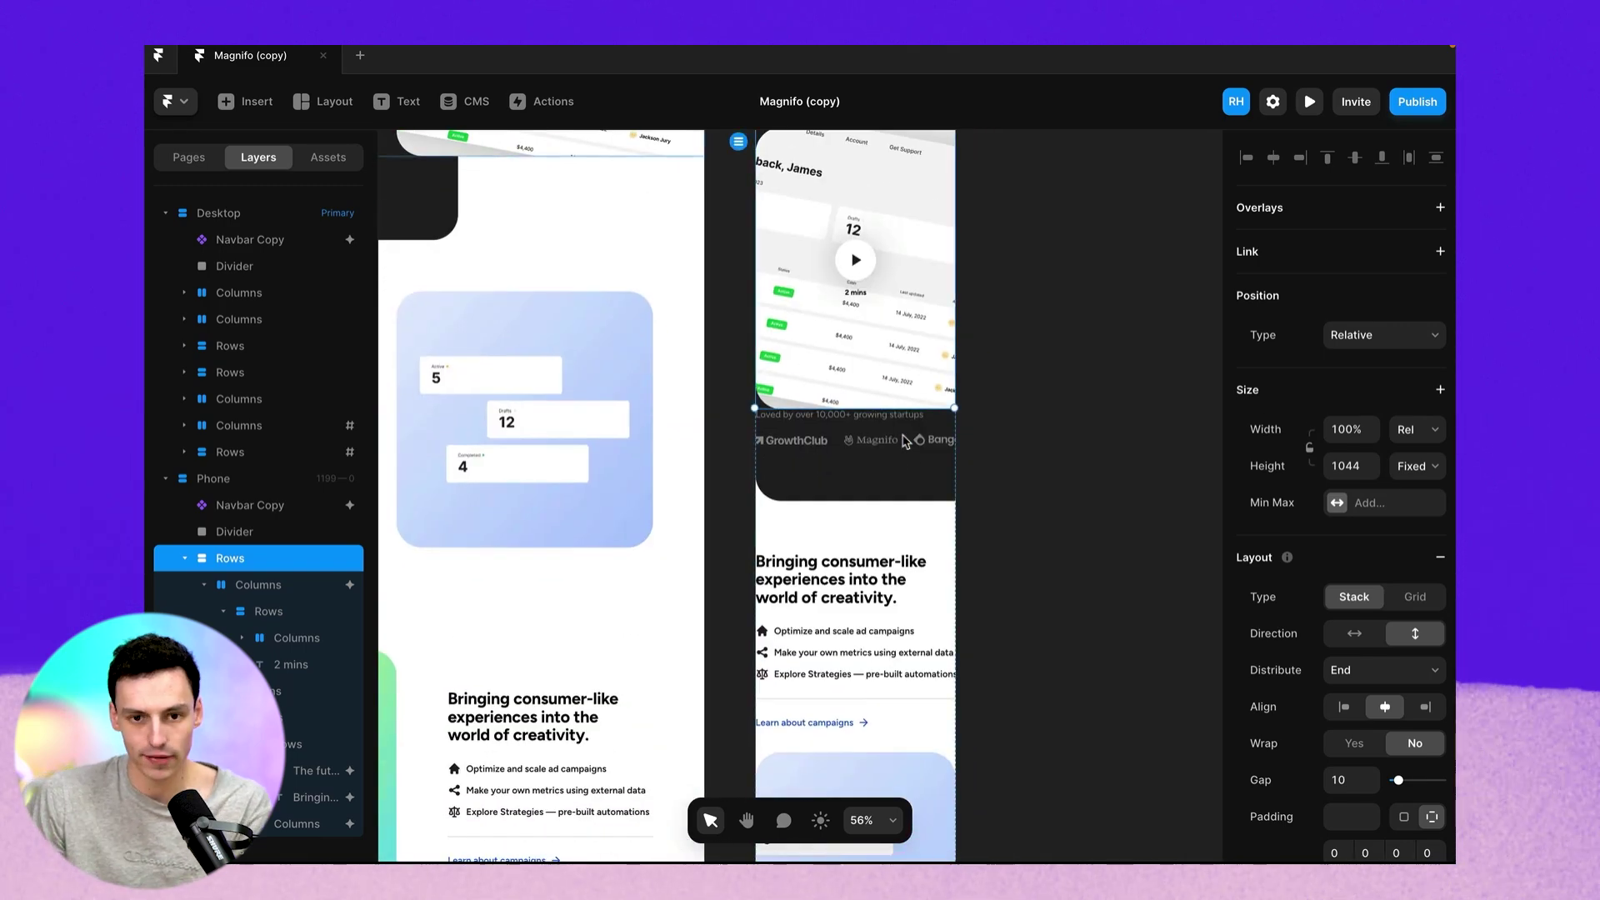
click(1310, 102)
scroll(800, 667, down, 10)
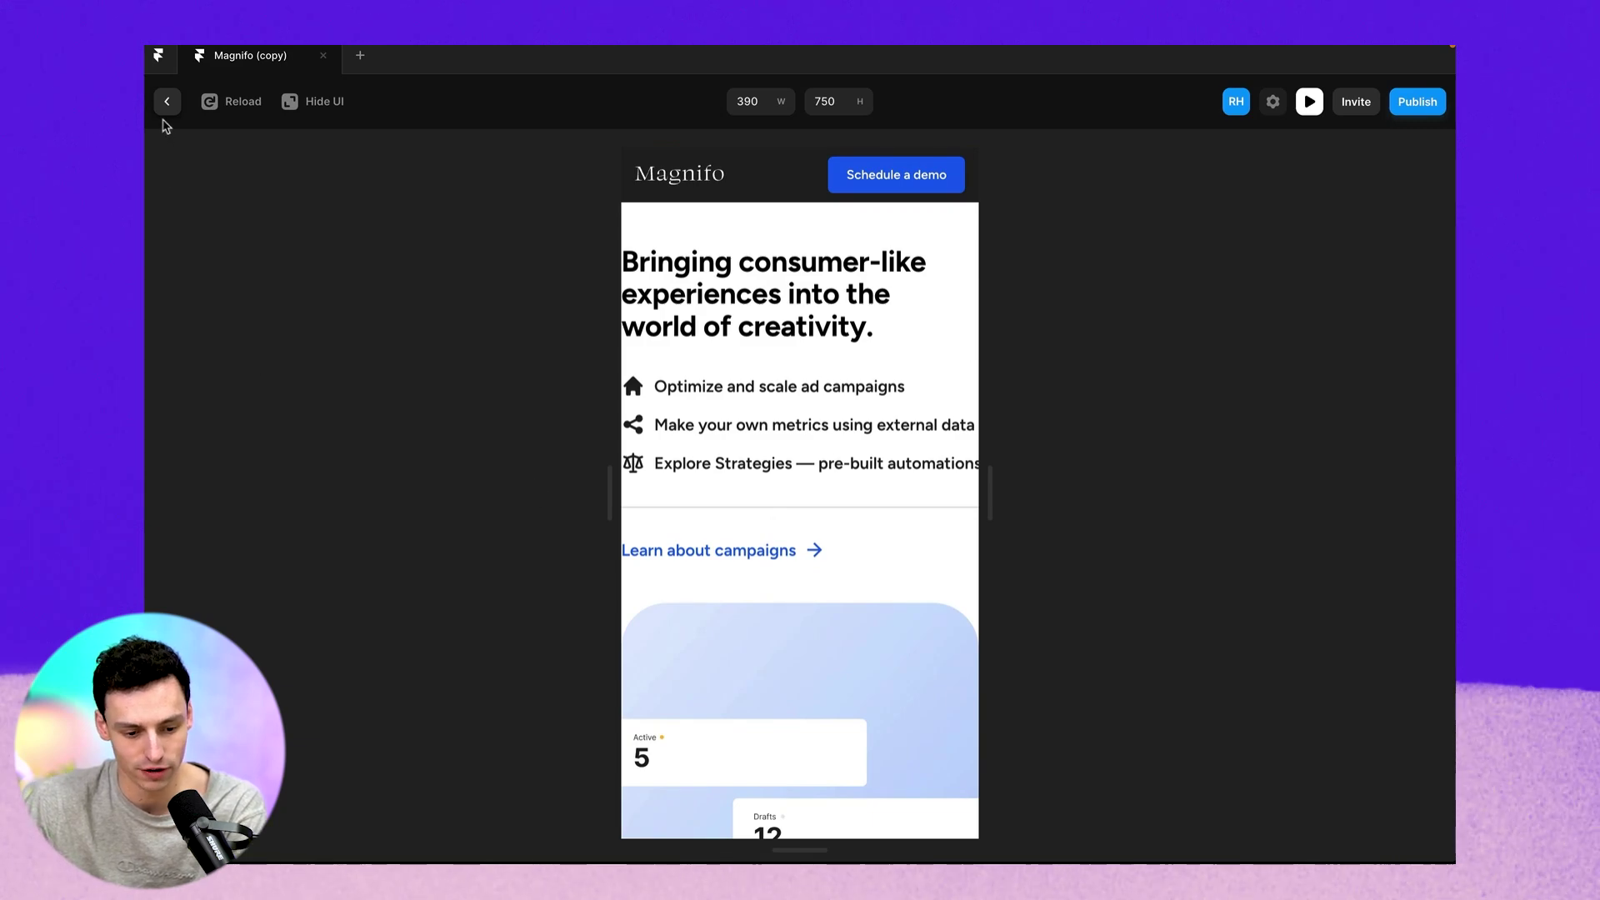
click(167, 101)
scroll(833, 375, down, 4)
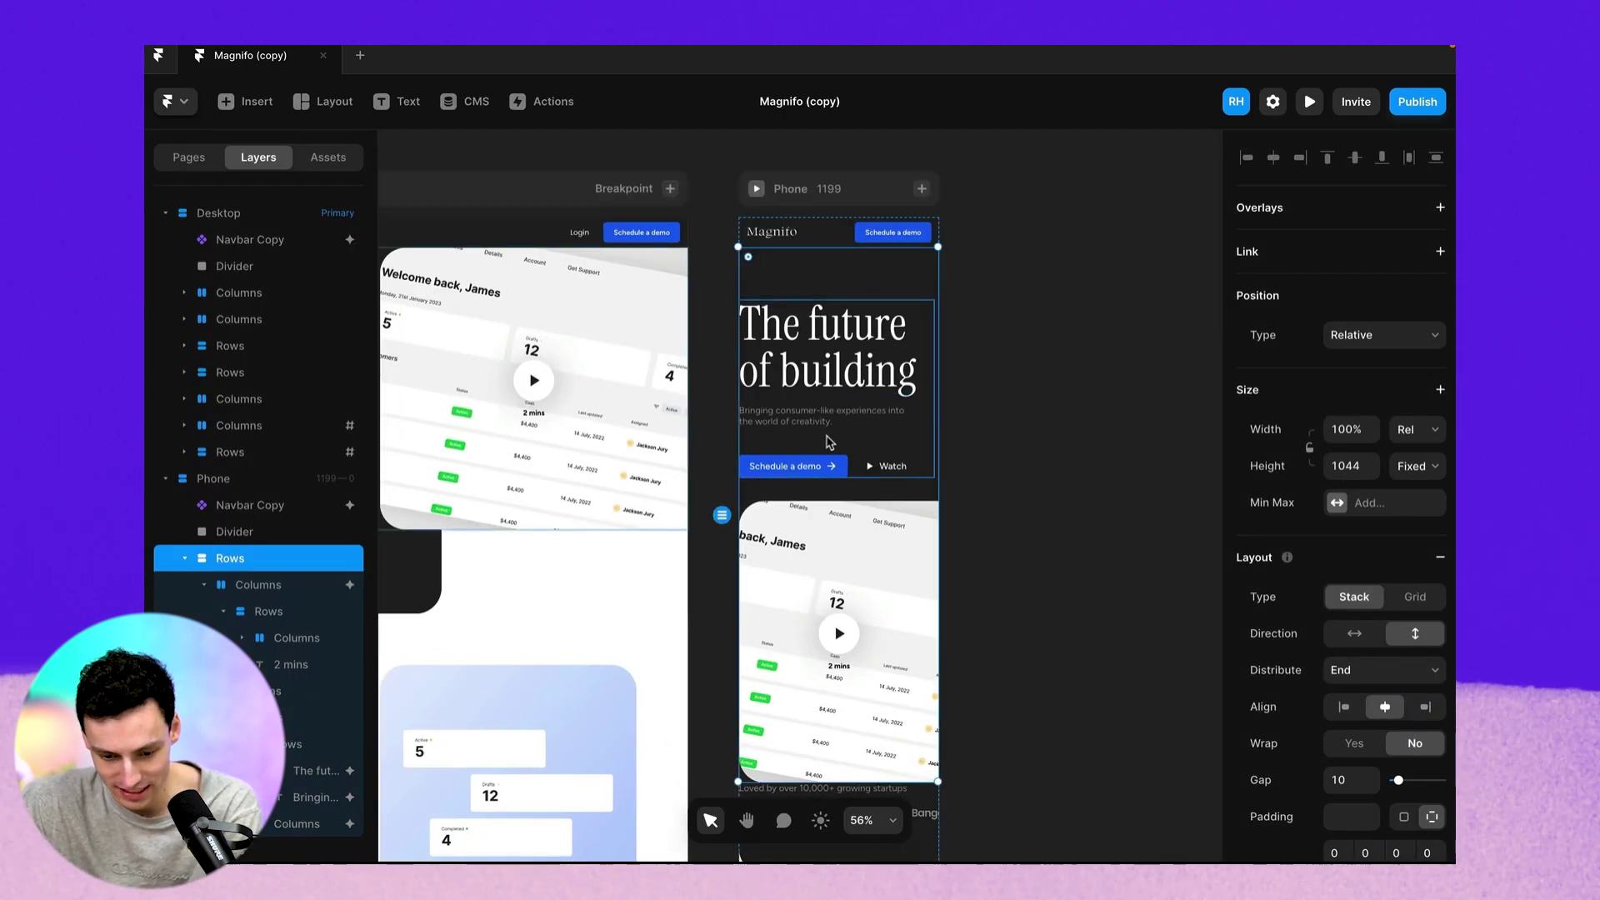
Give the phone hero's heading stack individual-side padding with 15 px on the right.
click(908, 430)
click(847, 269)
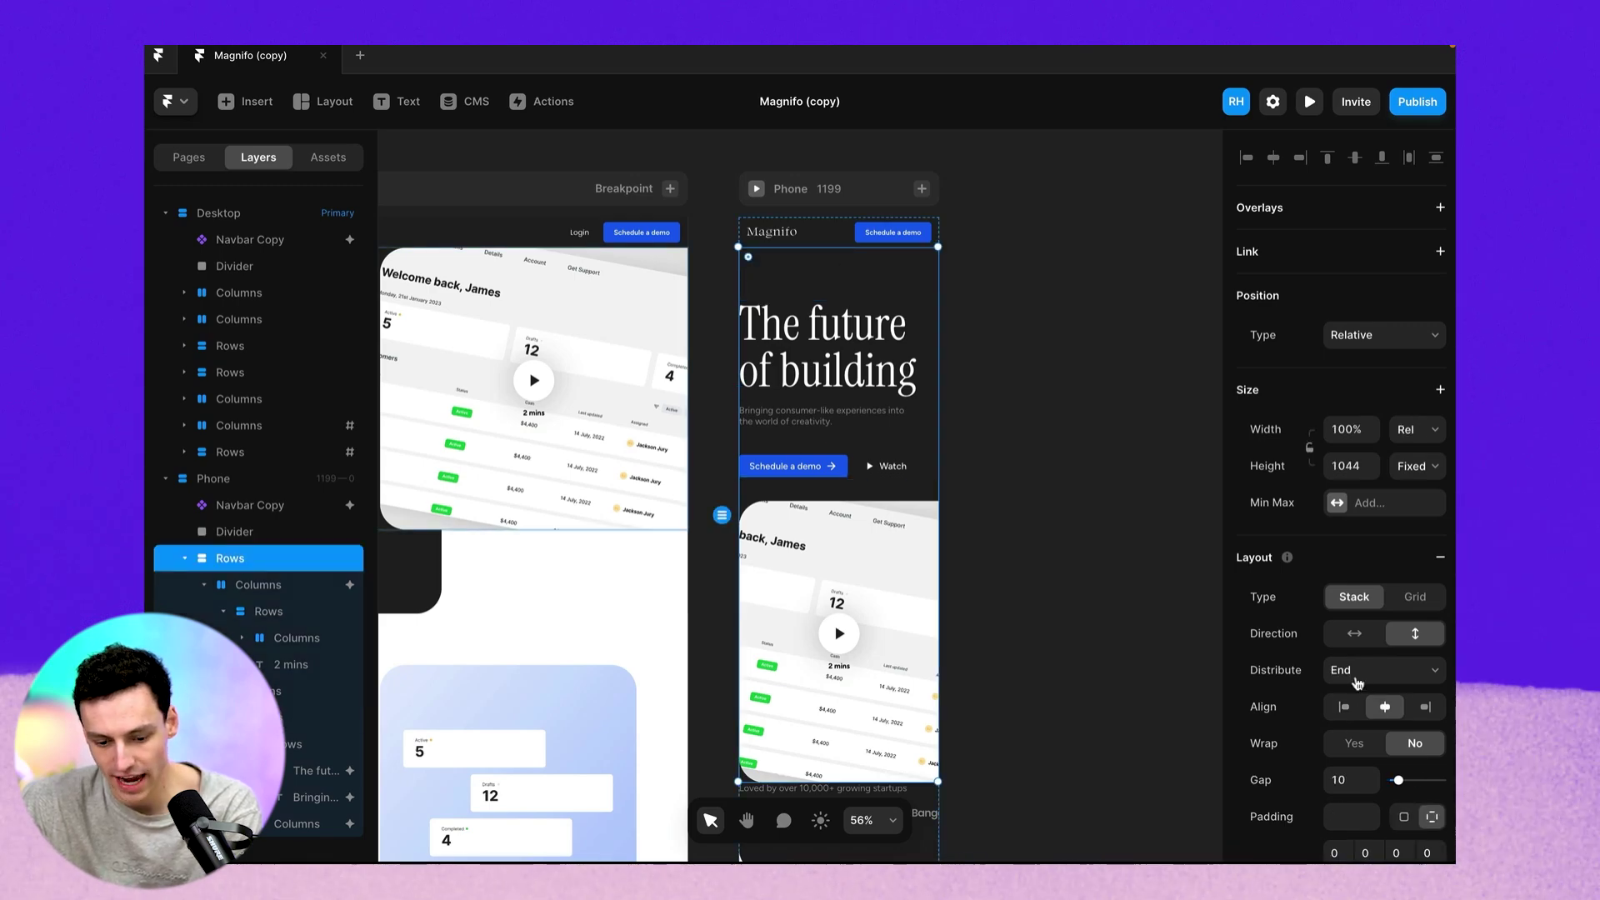
scroll(1417, 741, down, 3)
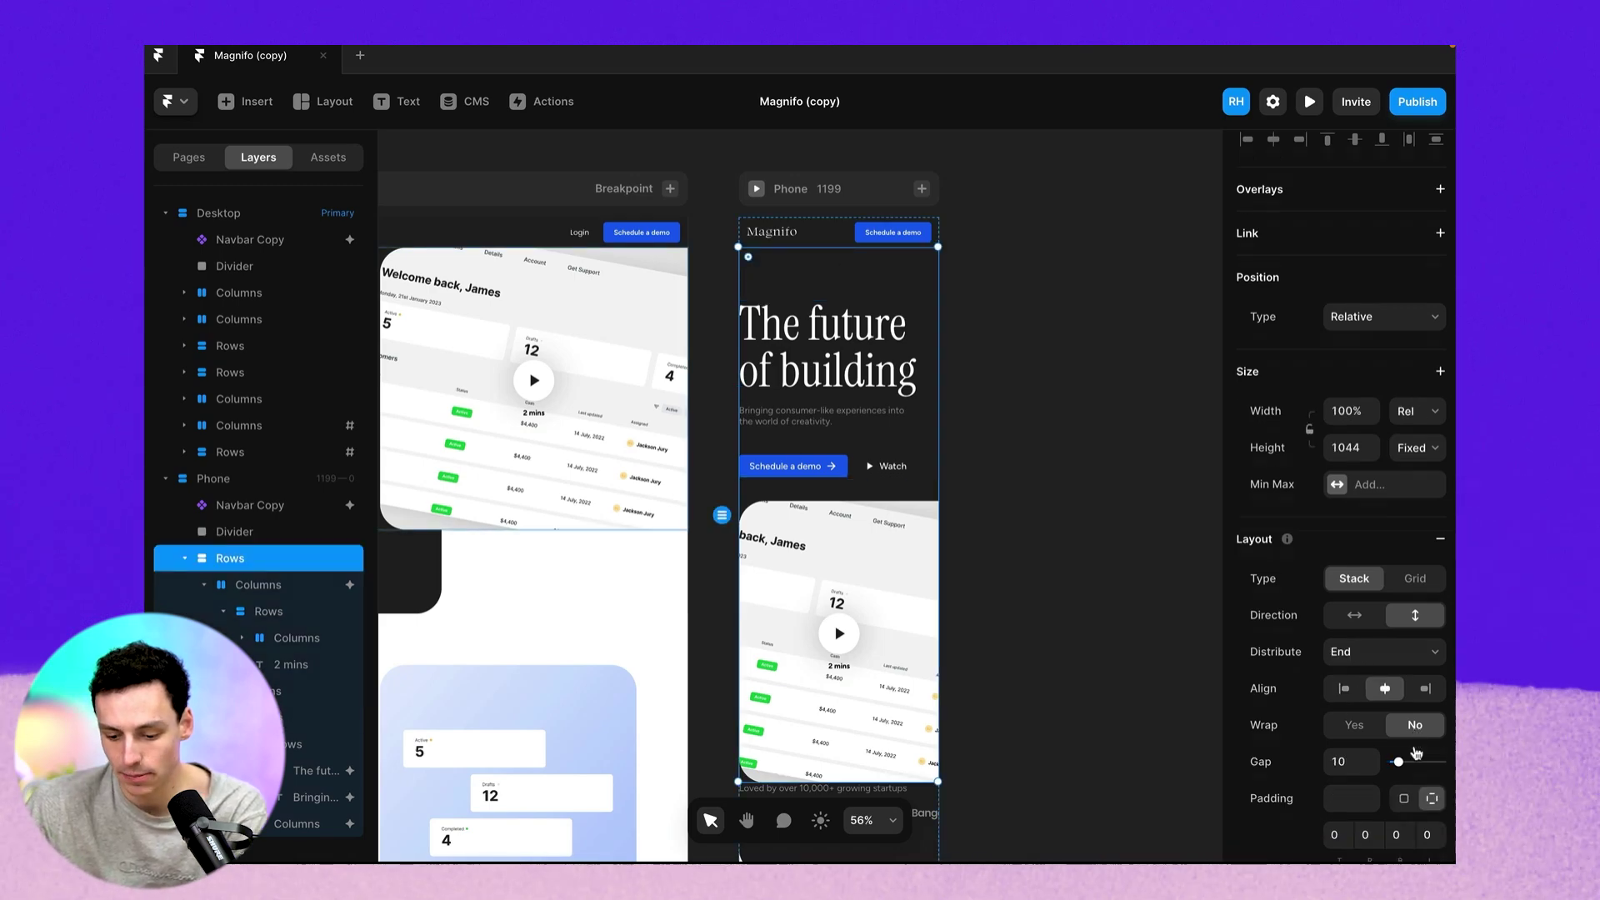
click(892, 440)
scroll(1408, 625, down, 5)
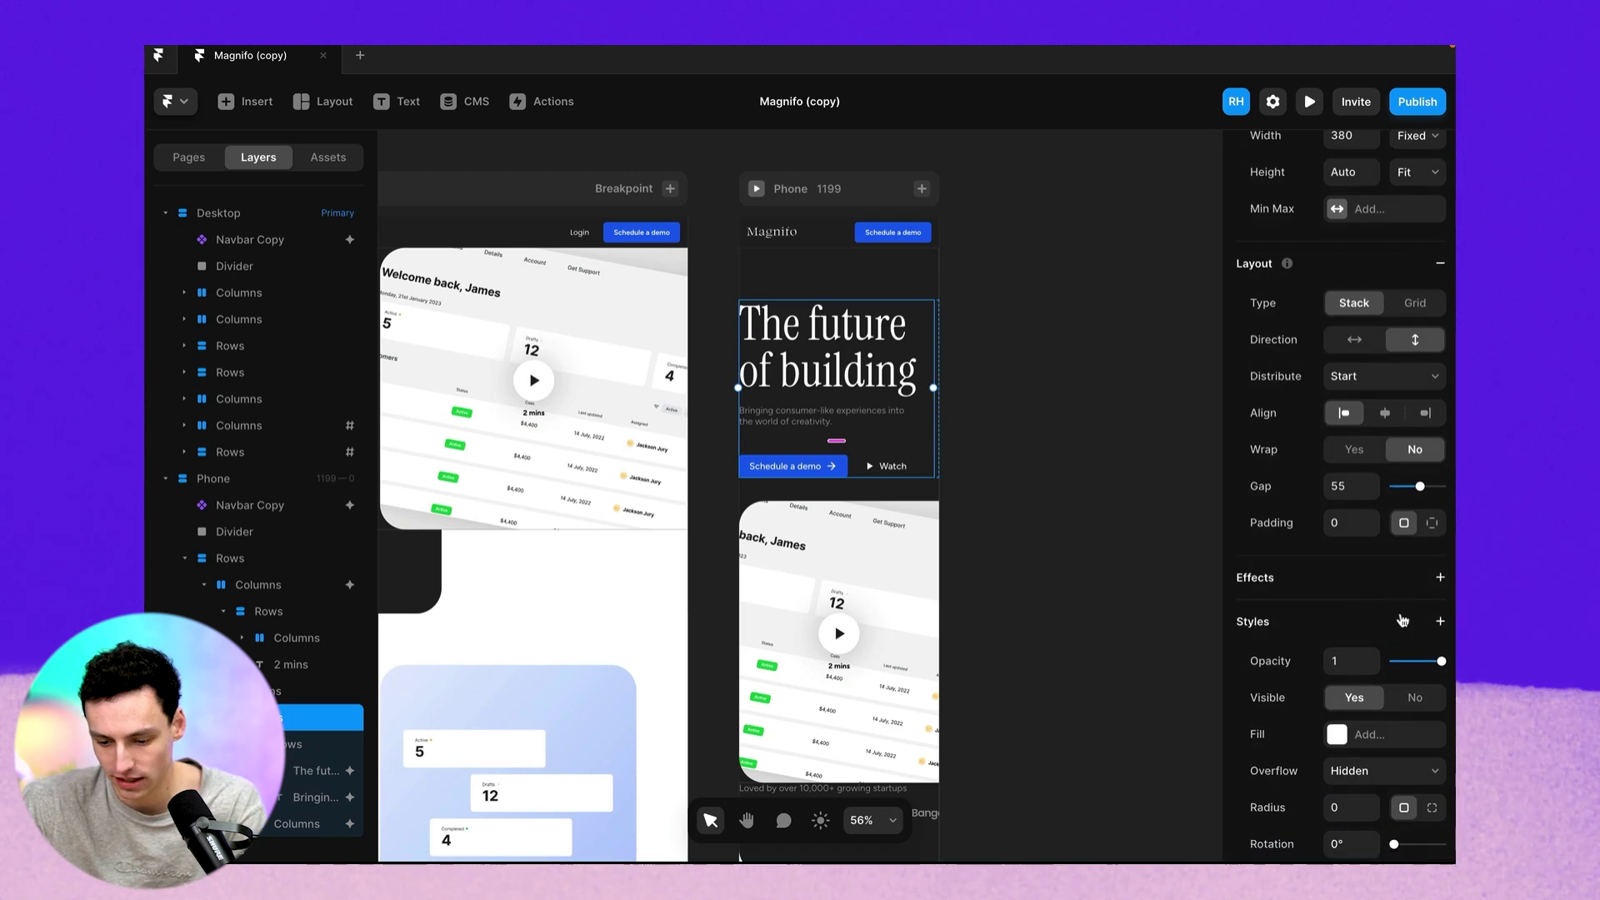
click(1432, 524)
click(1369, 560)
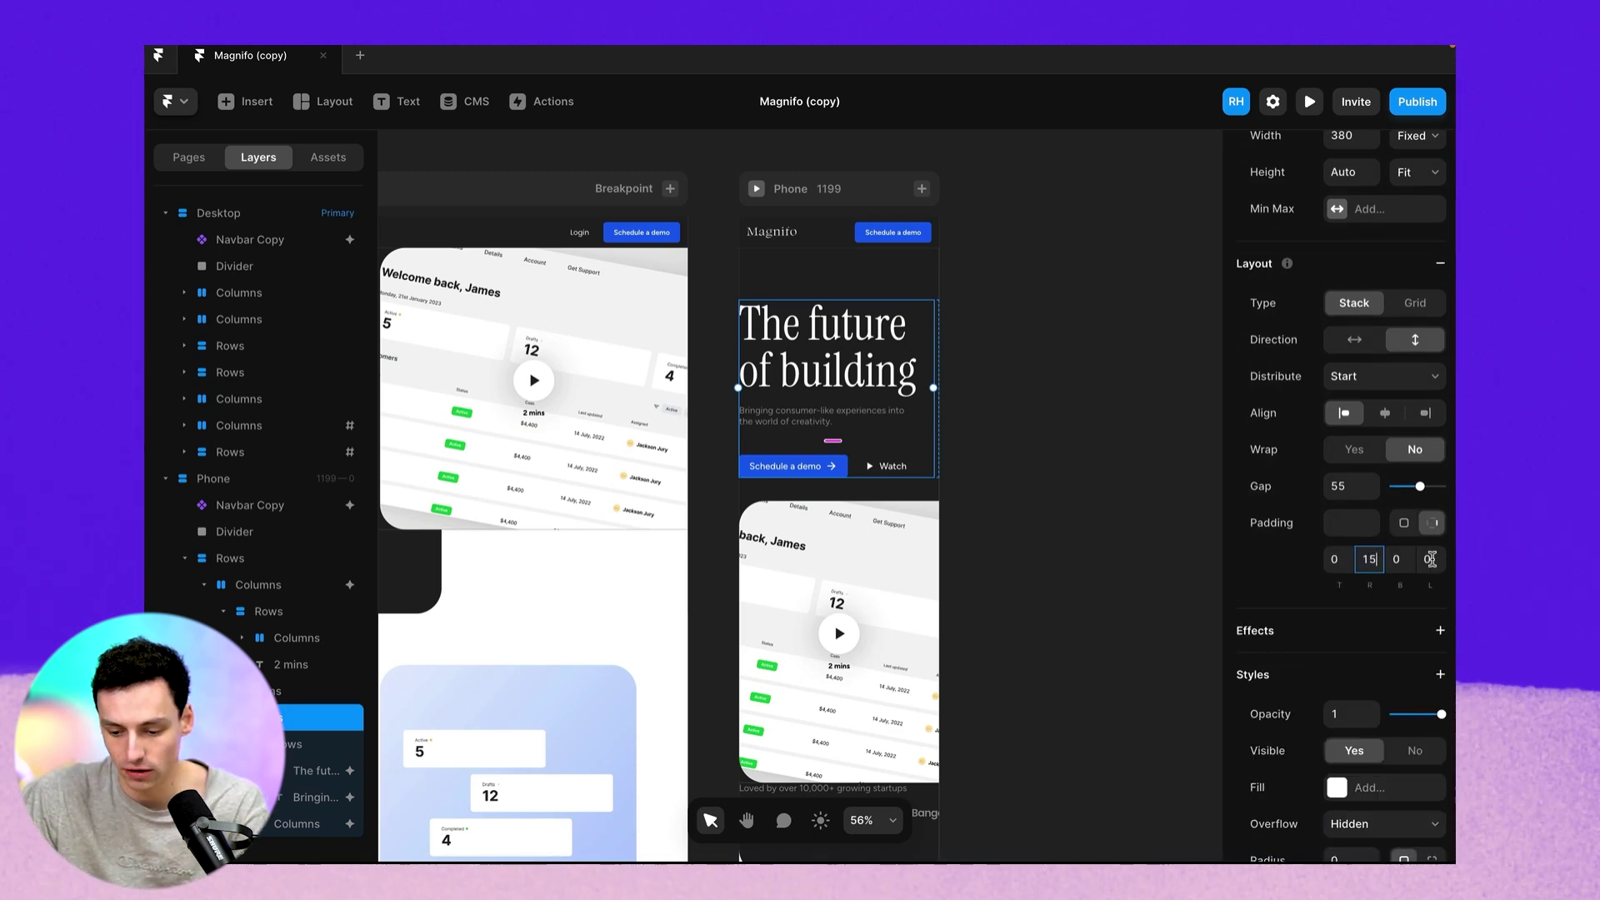
text(15)
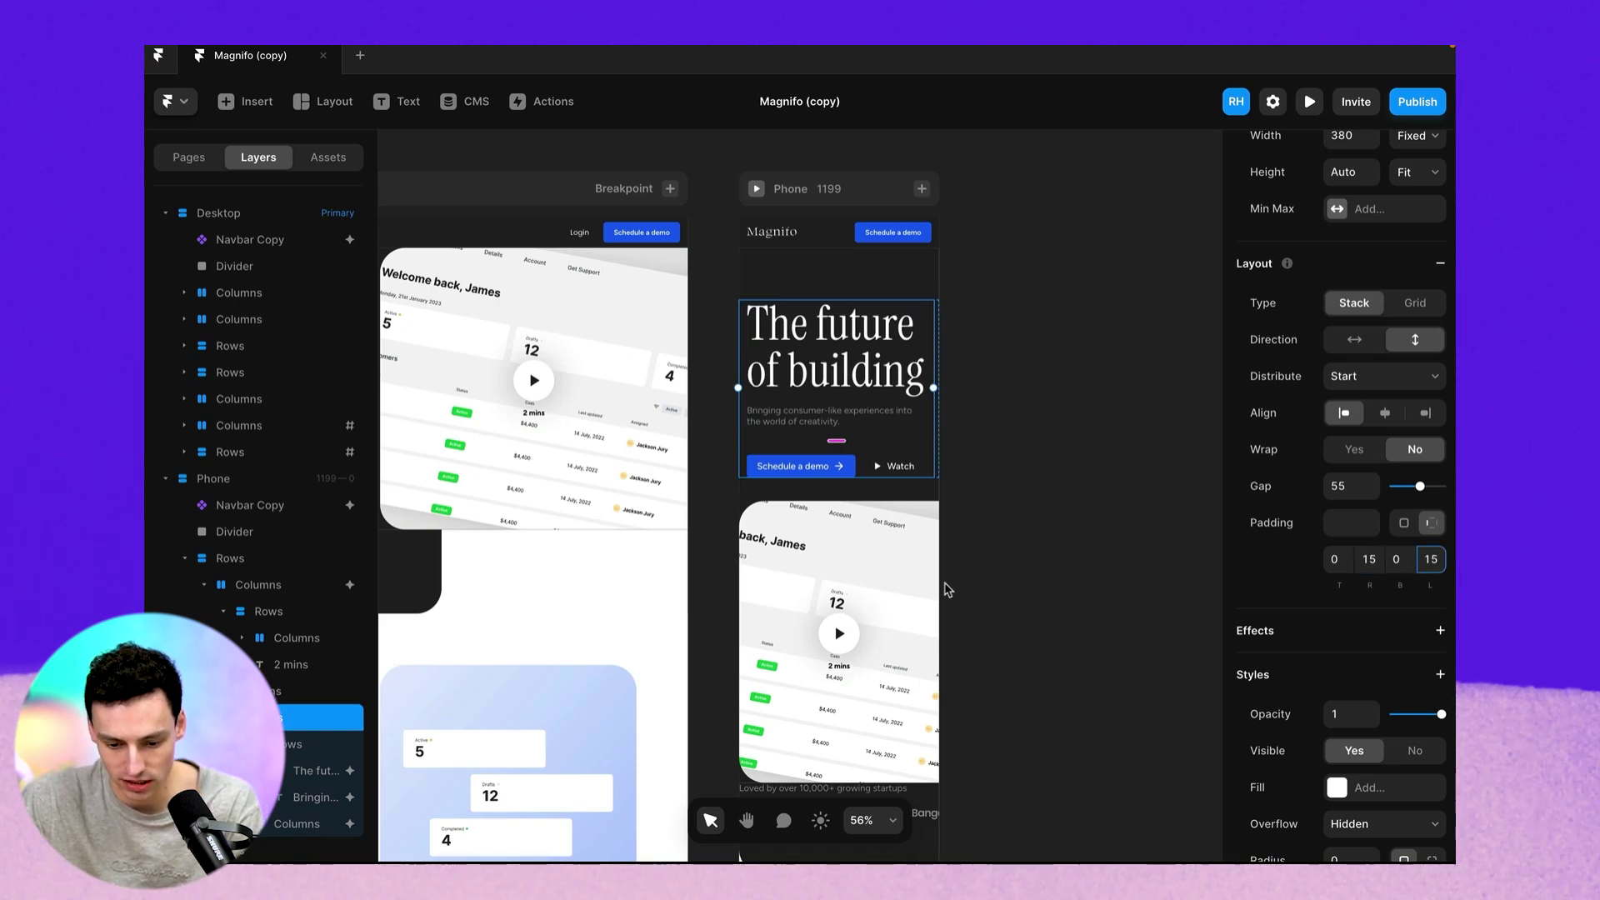
Pad the startup logos stack and the campaigns section 15 px left and right.
scroll(929, 571, down, 5)
click(956, 563)
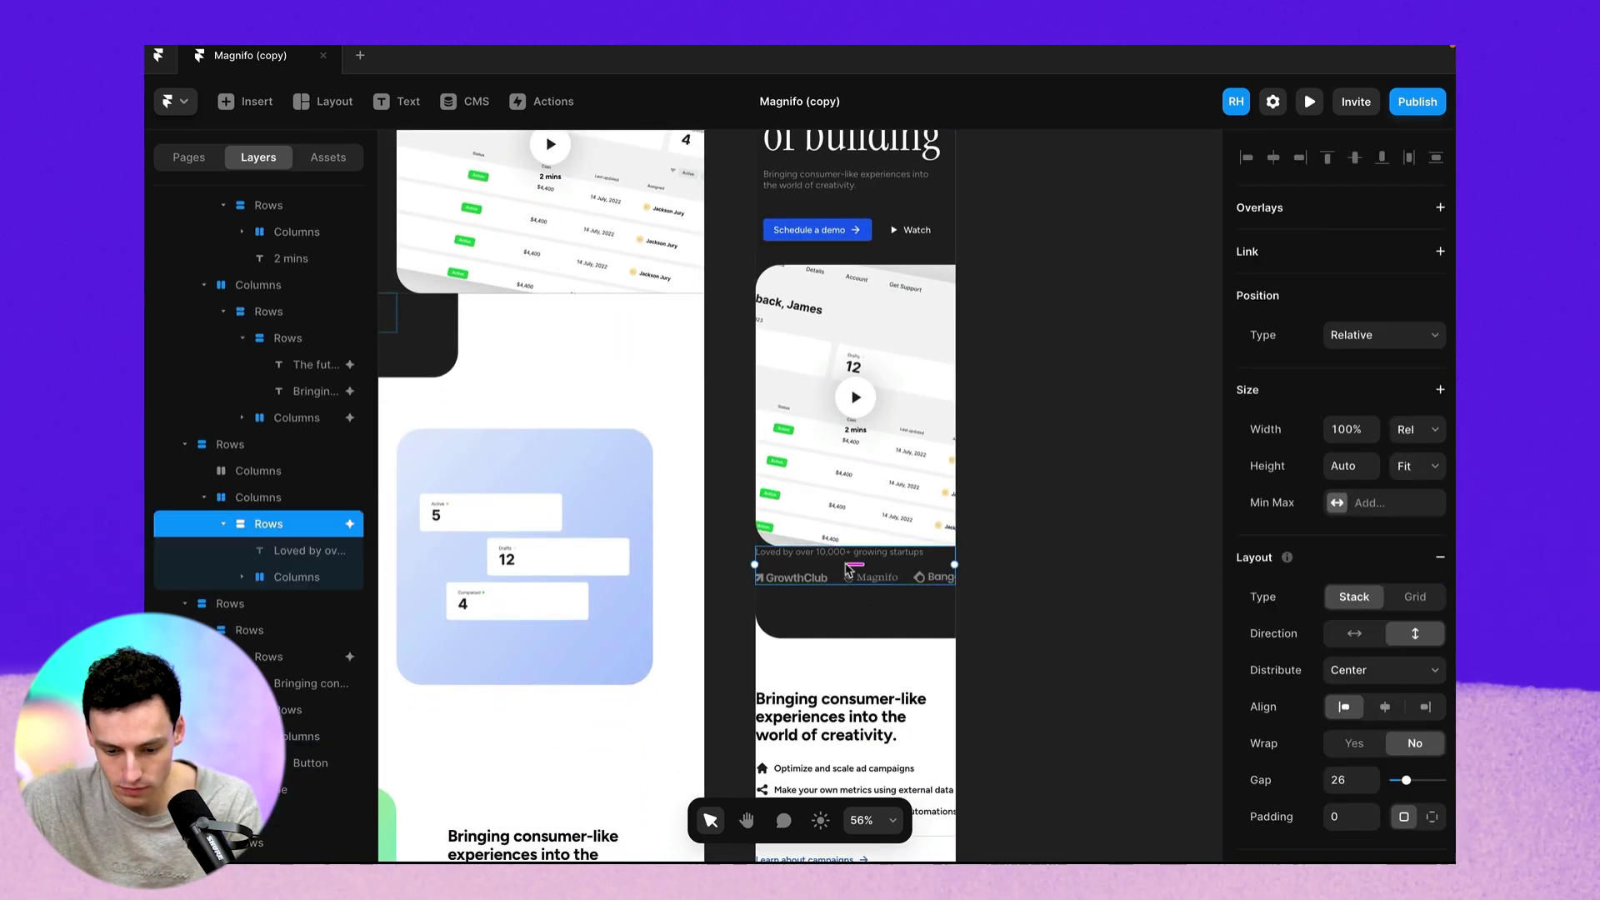
scroll(1385, 727, down, 3)
click(1429, 700)
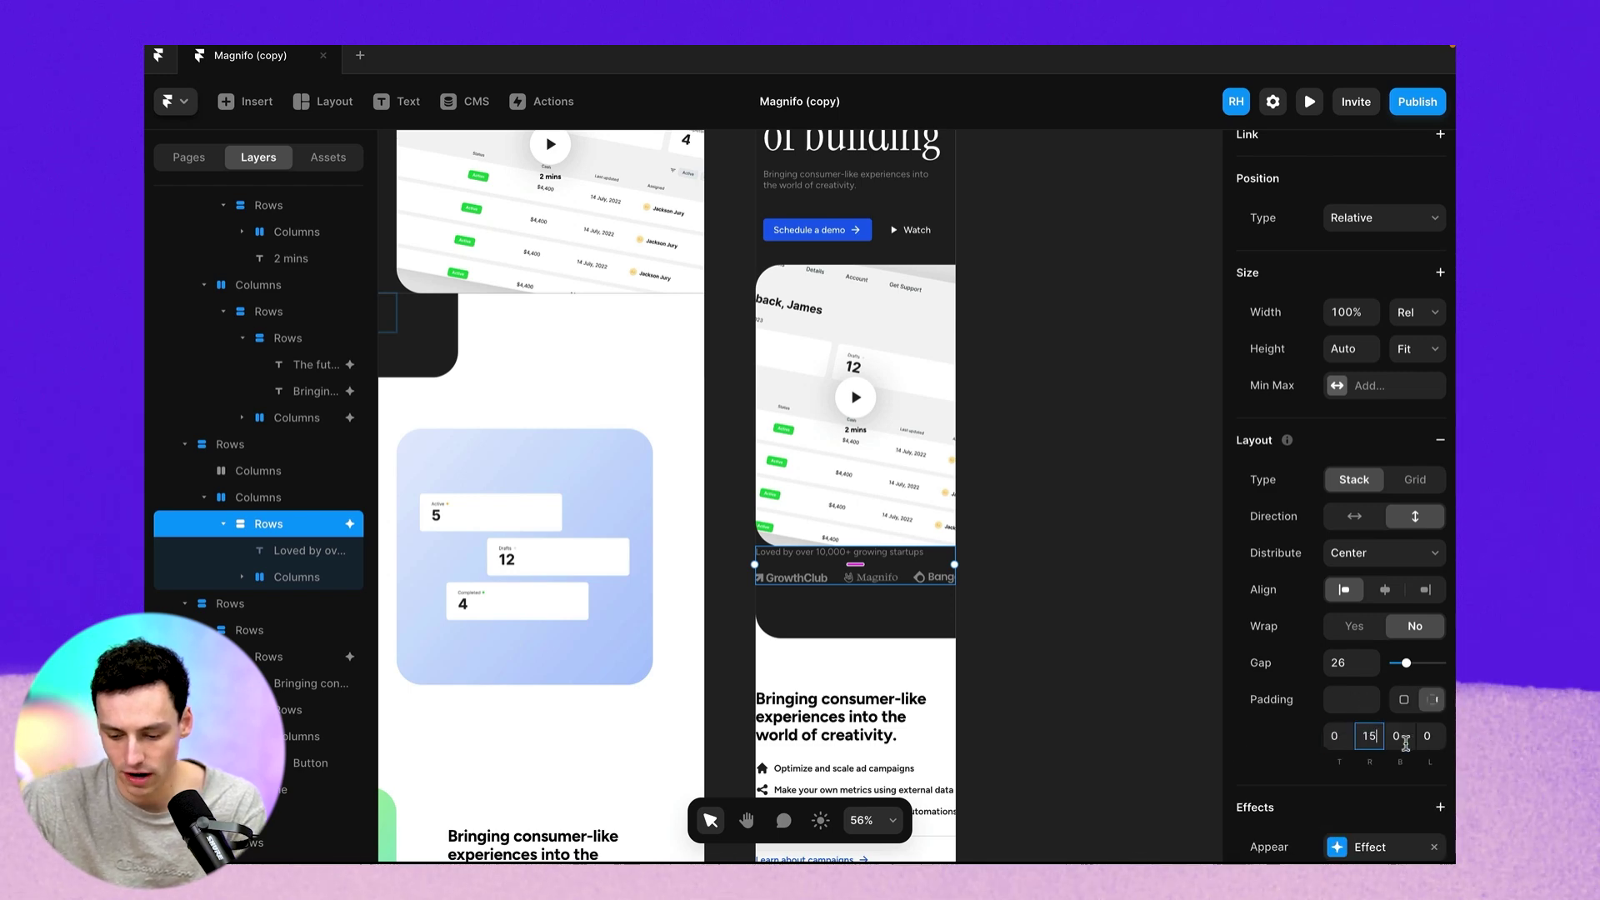
text(15)
scroll(1166, 734, down, 2)
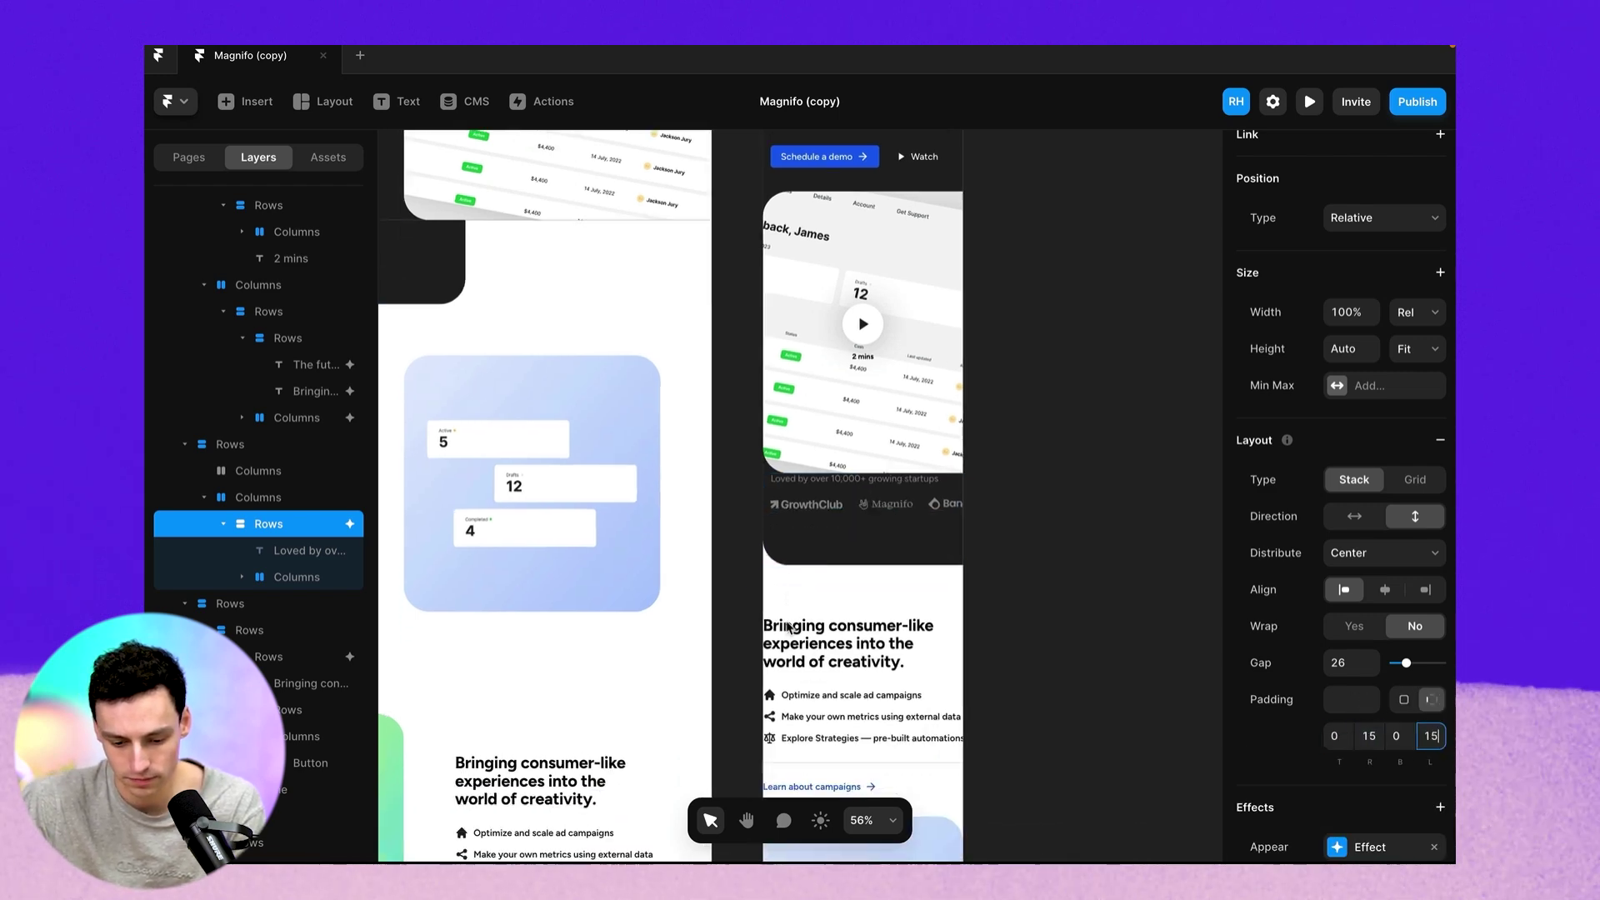
click(821, 579)
scroll(833, 575, down, 5)
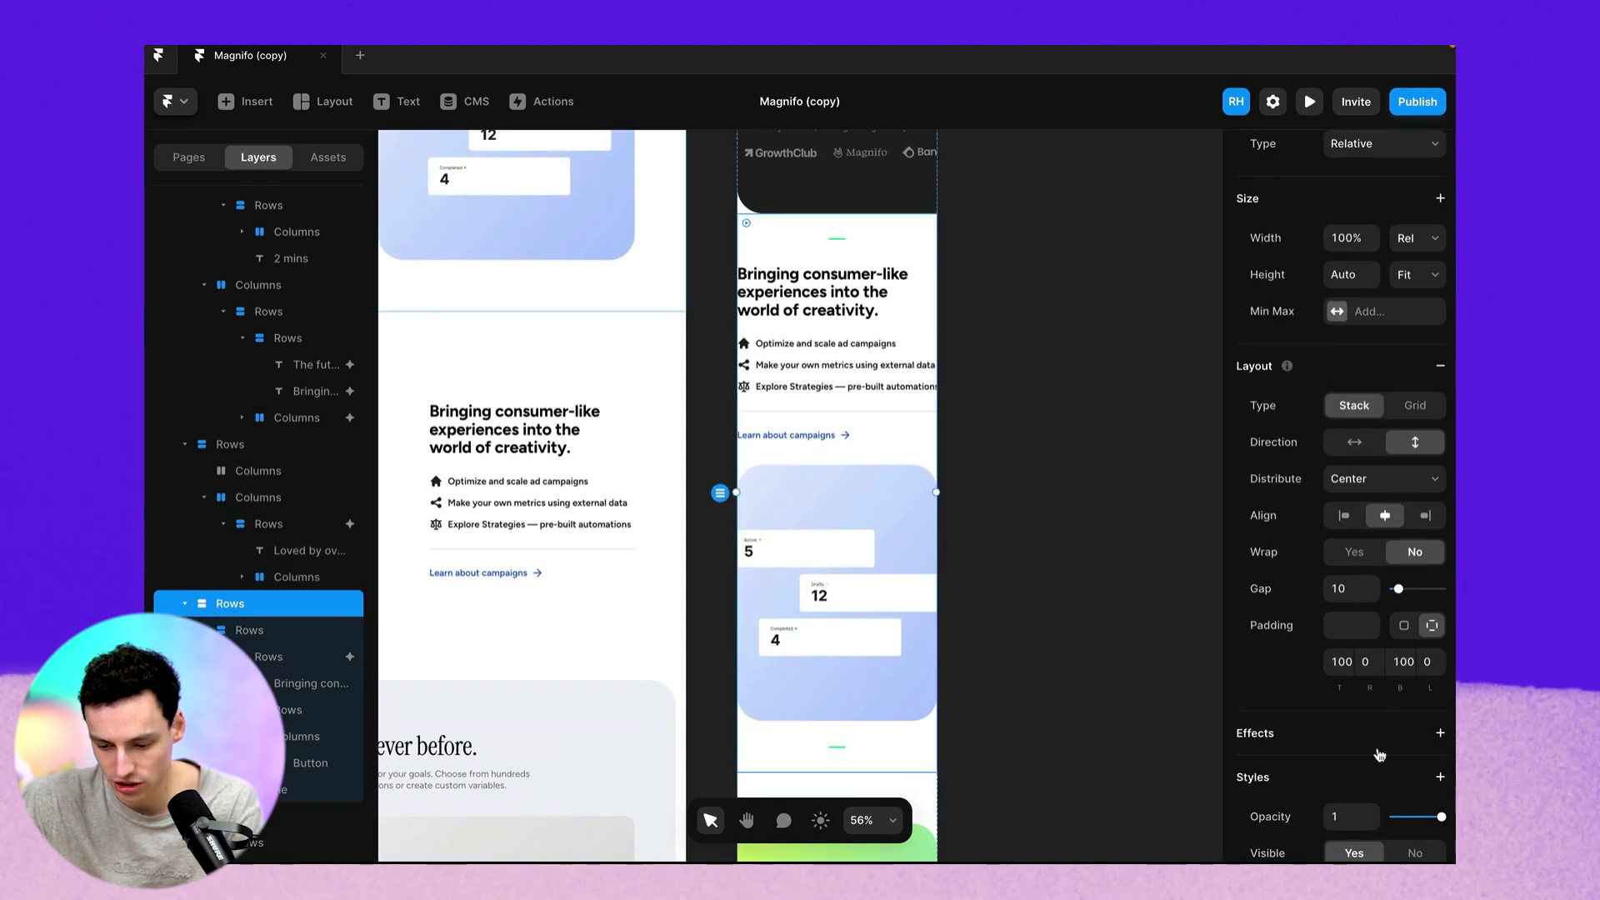
text(15)
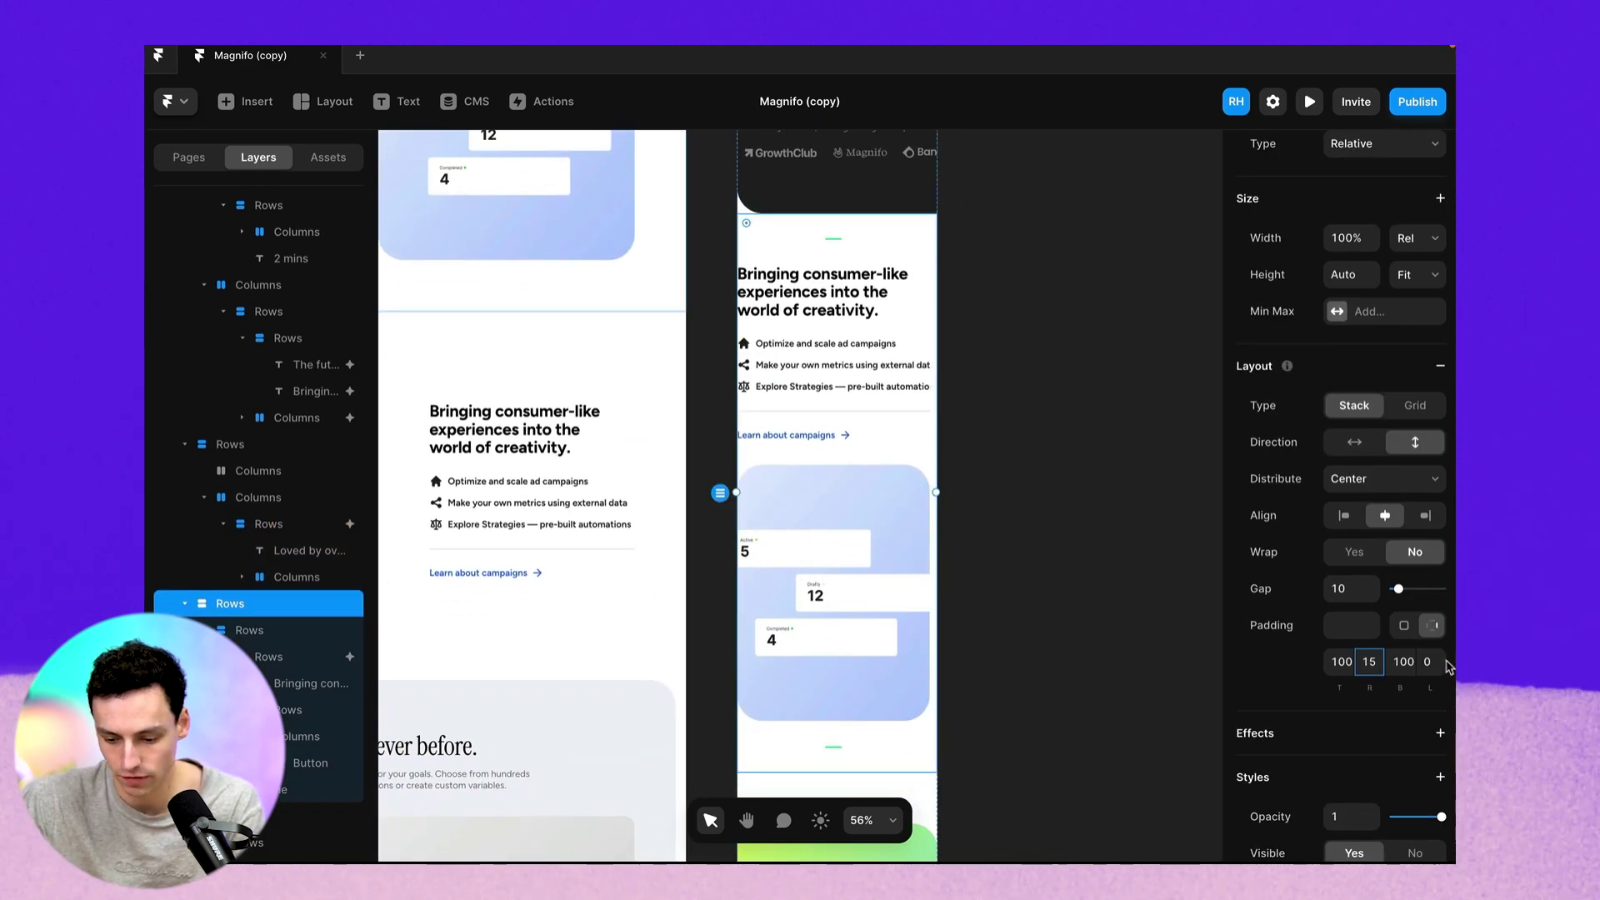
text(15)
Set the text block below the green card to 100% width.
scroll(923, 567, down, 5)
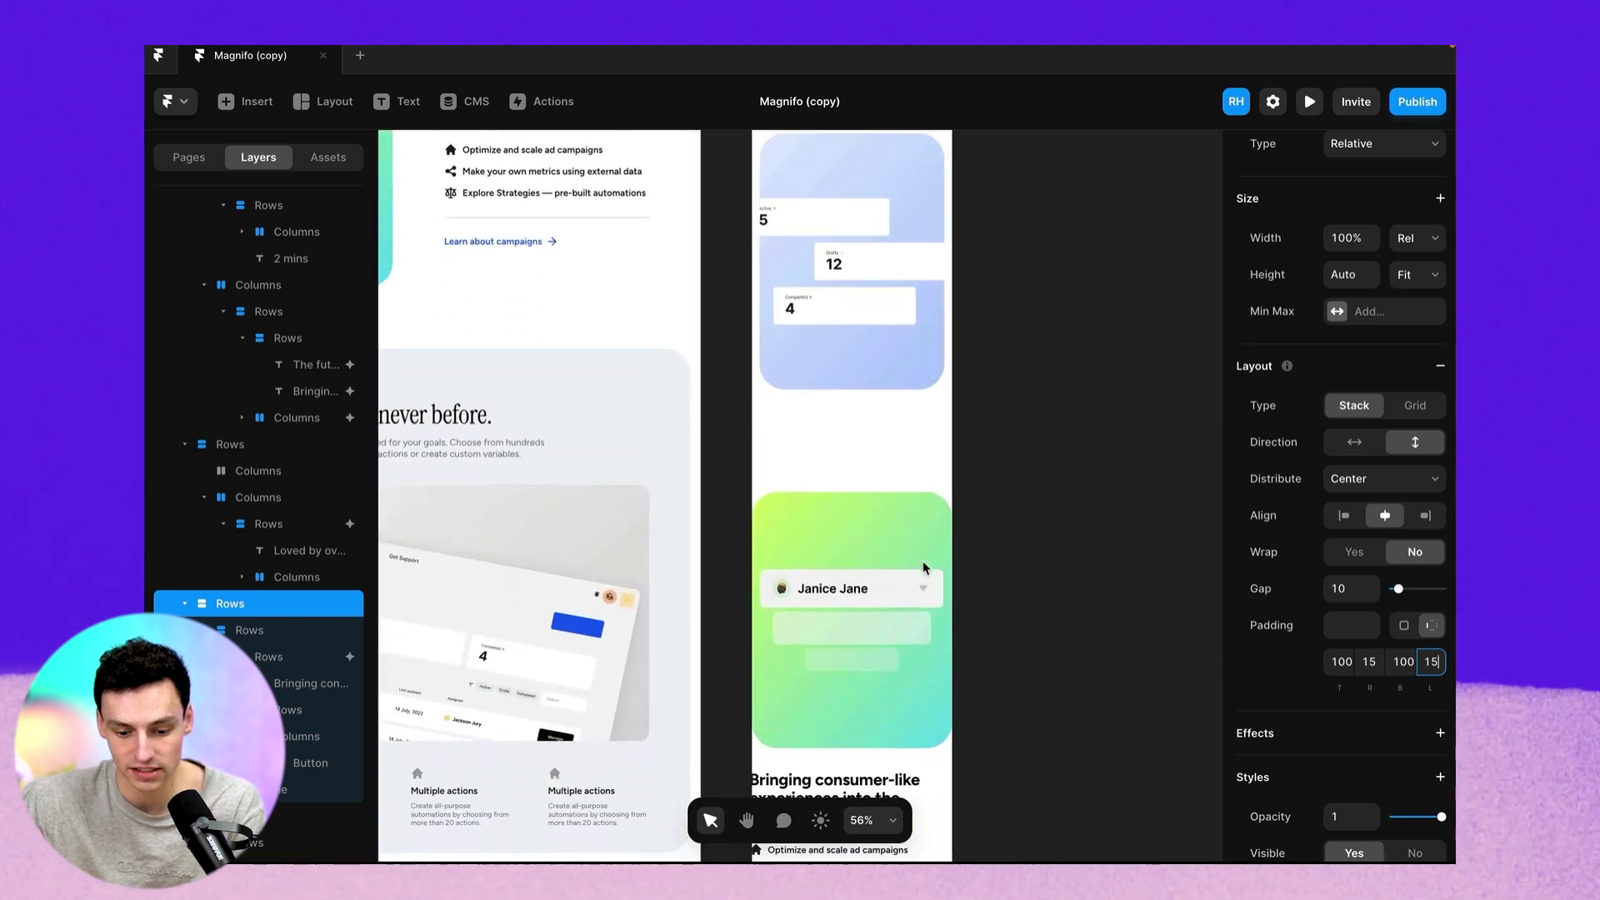
click(923, 568)
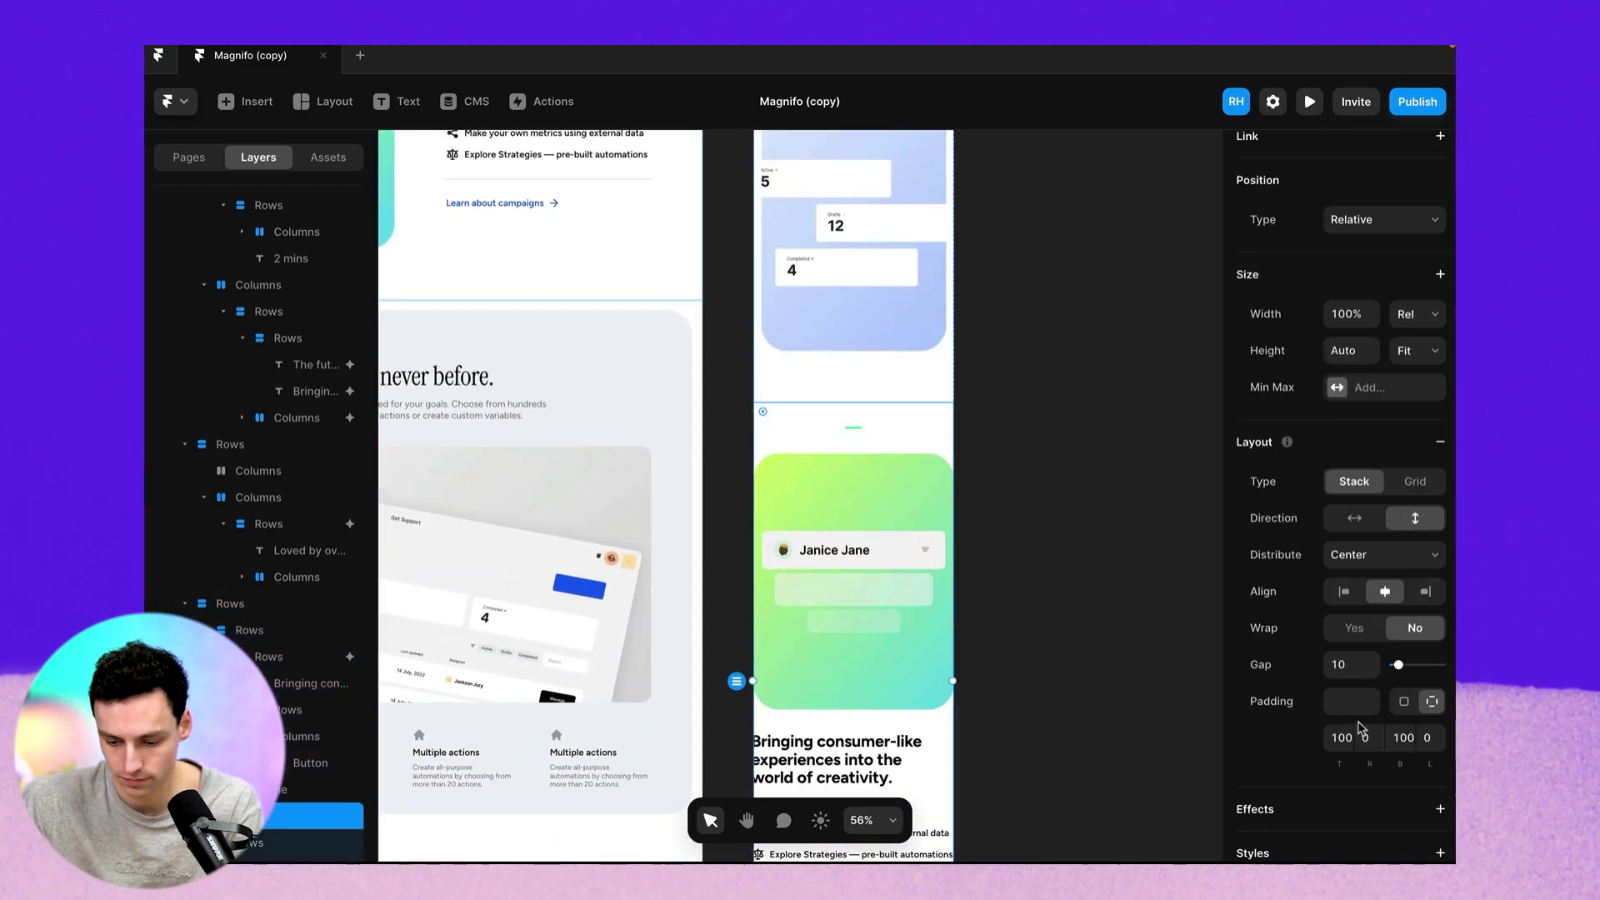
text(1515)
scroll(852, 658, down, 4)
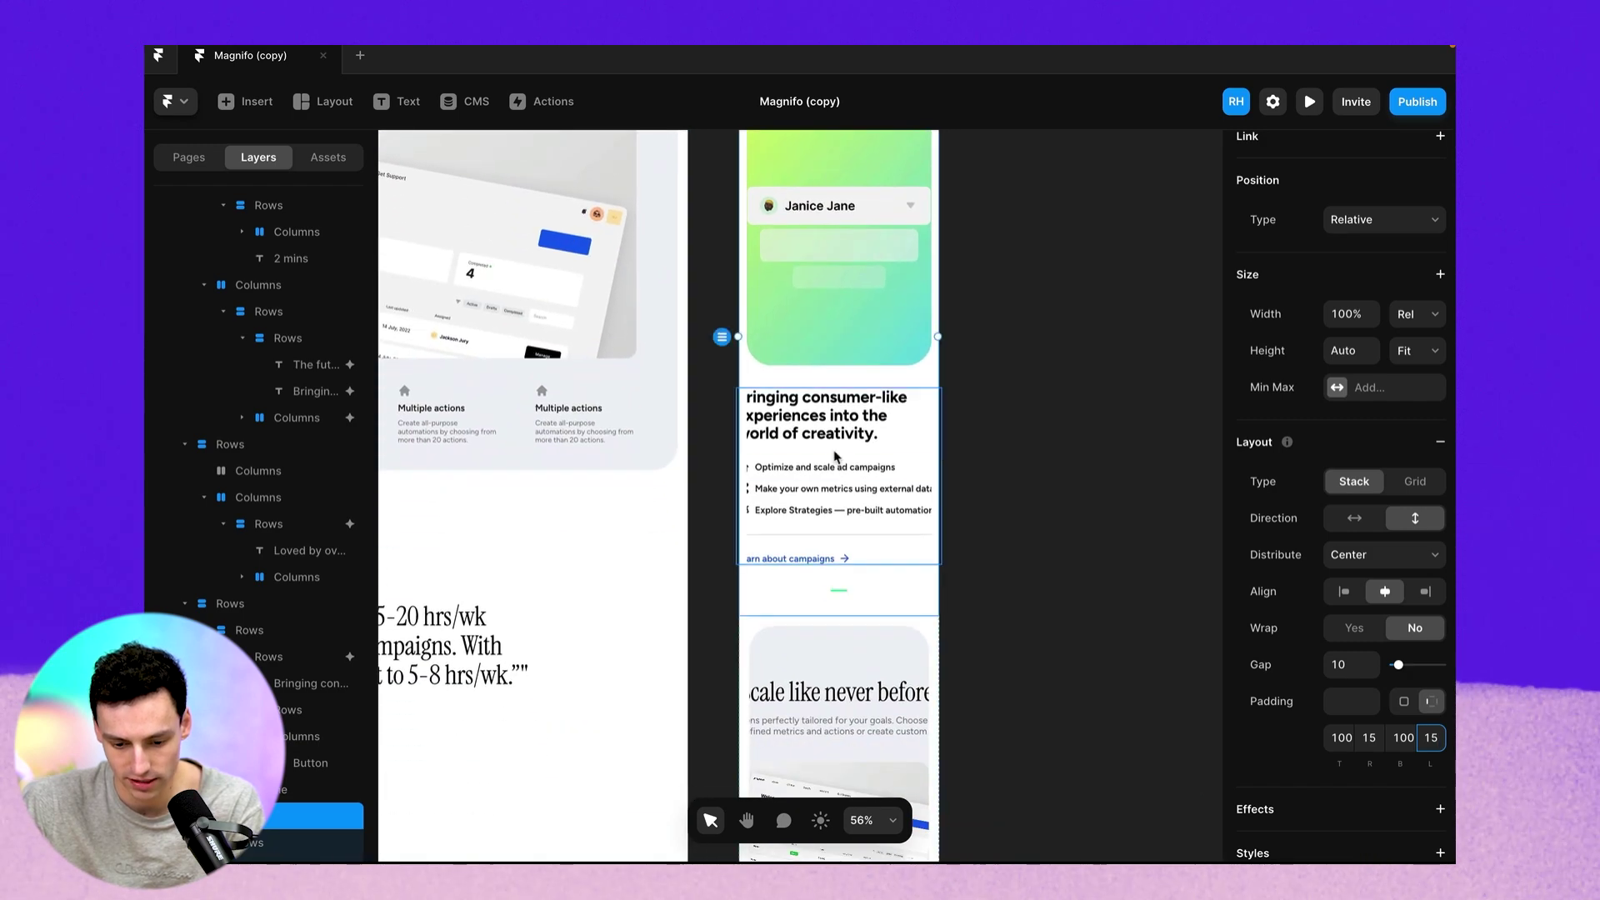
click(834, 450)
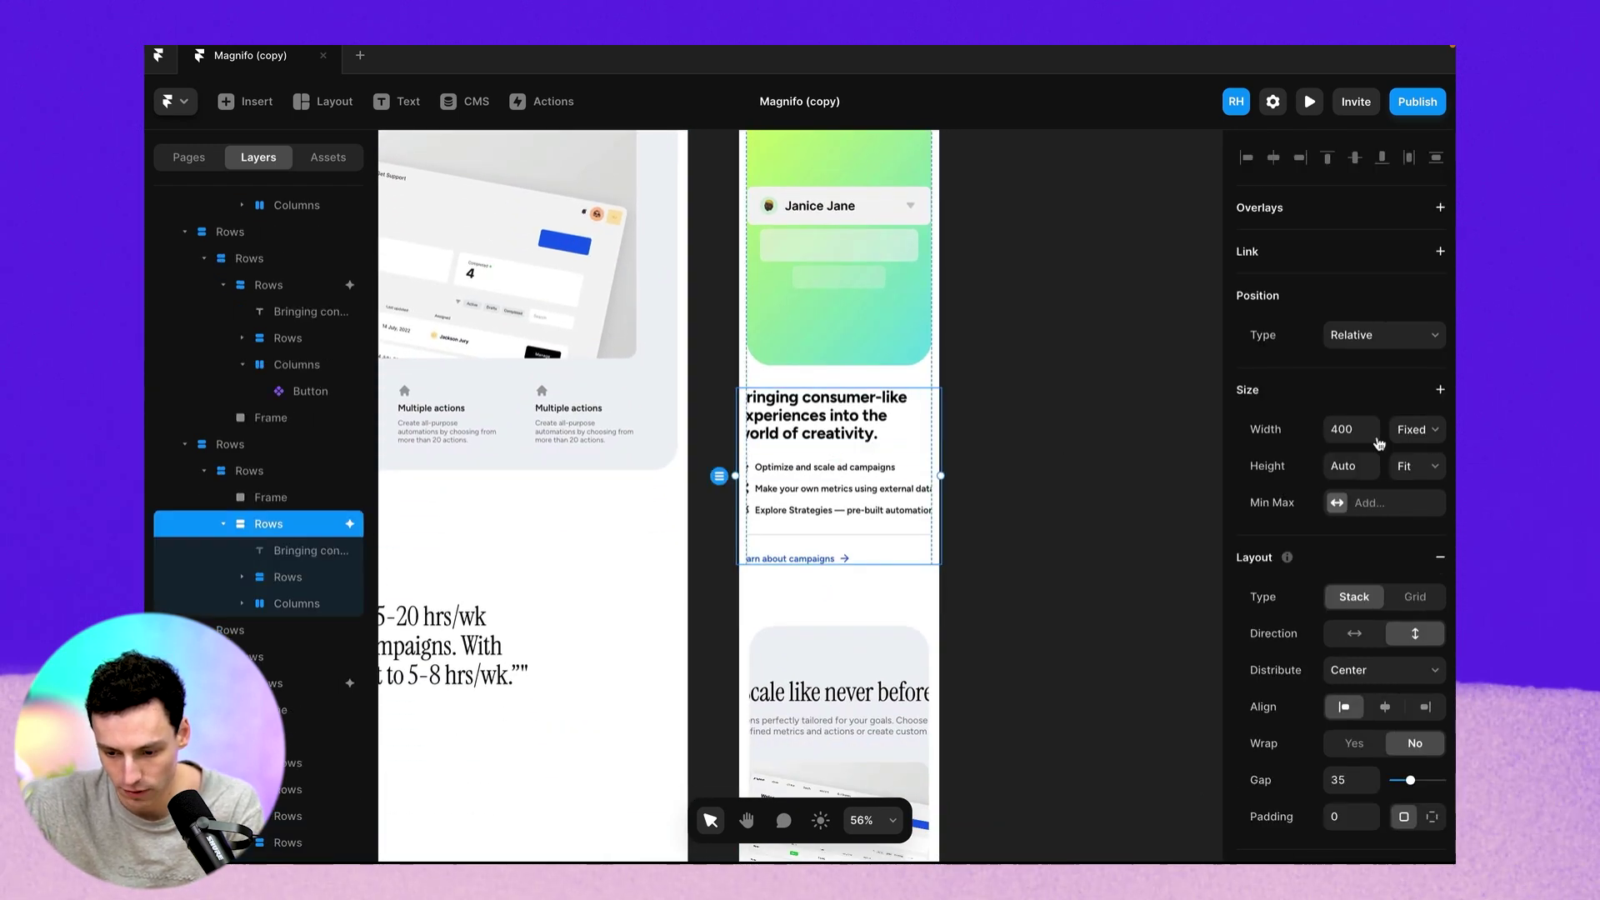
text(100%)
key(Return)
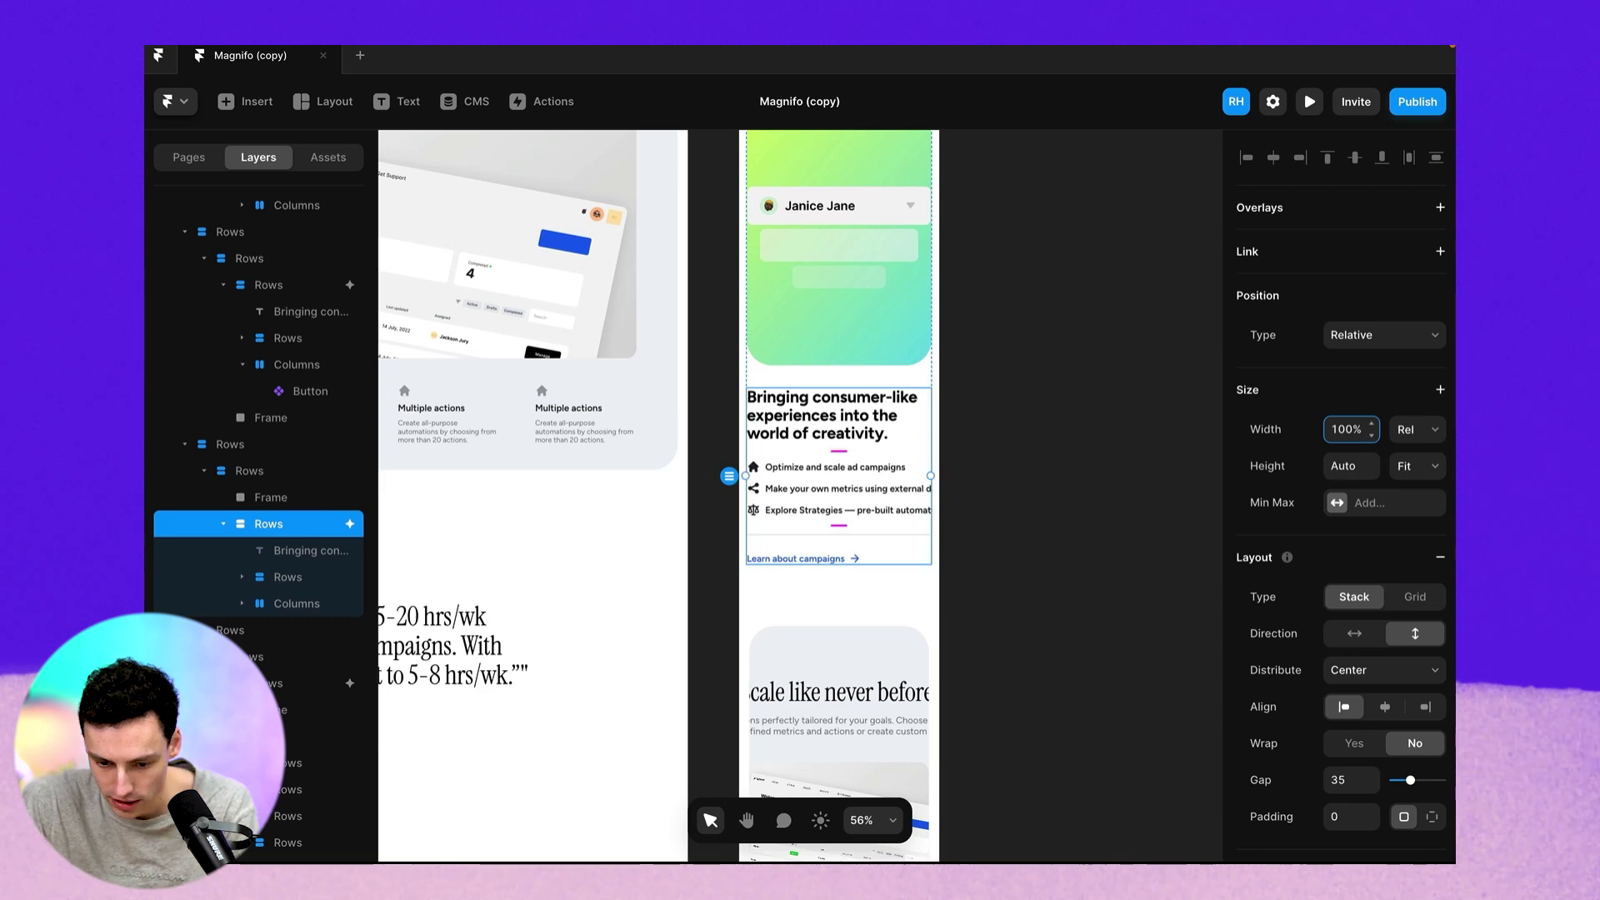
Select the 'Scale like never before' card and check that it wraps within the Phone frame.
scroll(794, 498, down, 2)
scroll(793, 499, right, 1)
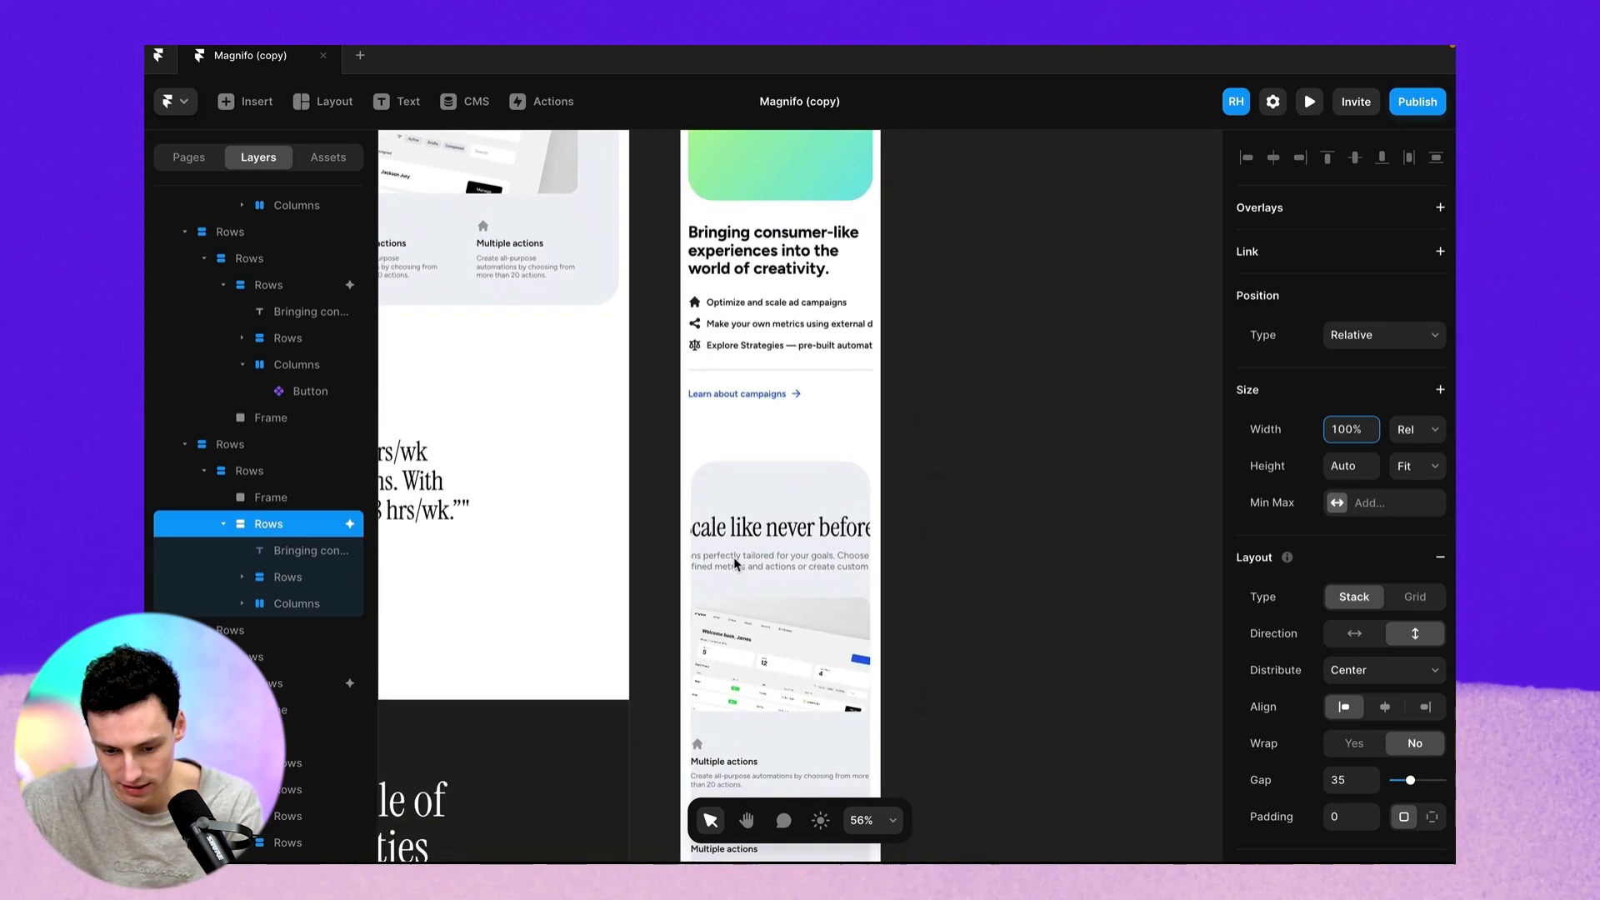
click(793, 498)
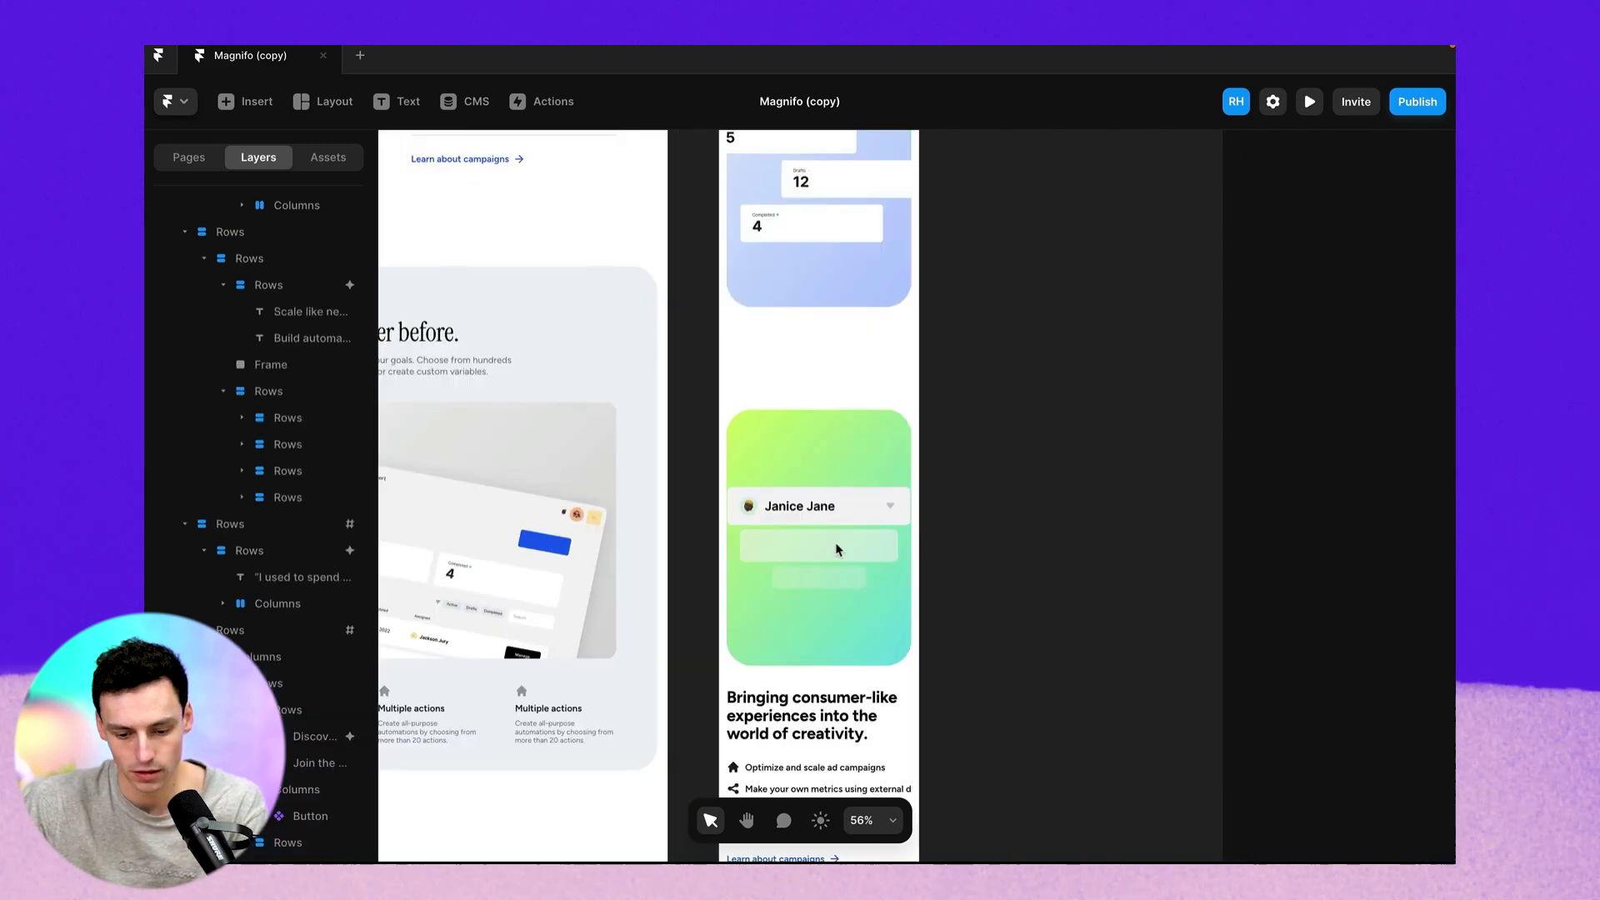
scroll(837, 548, down, 8)
scroll(838, 548, down, 3)
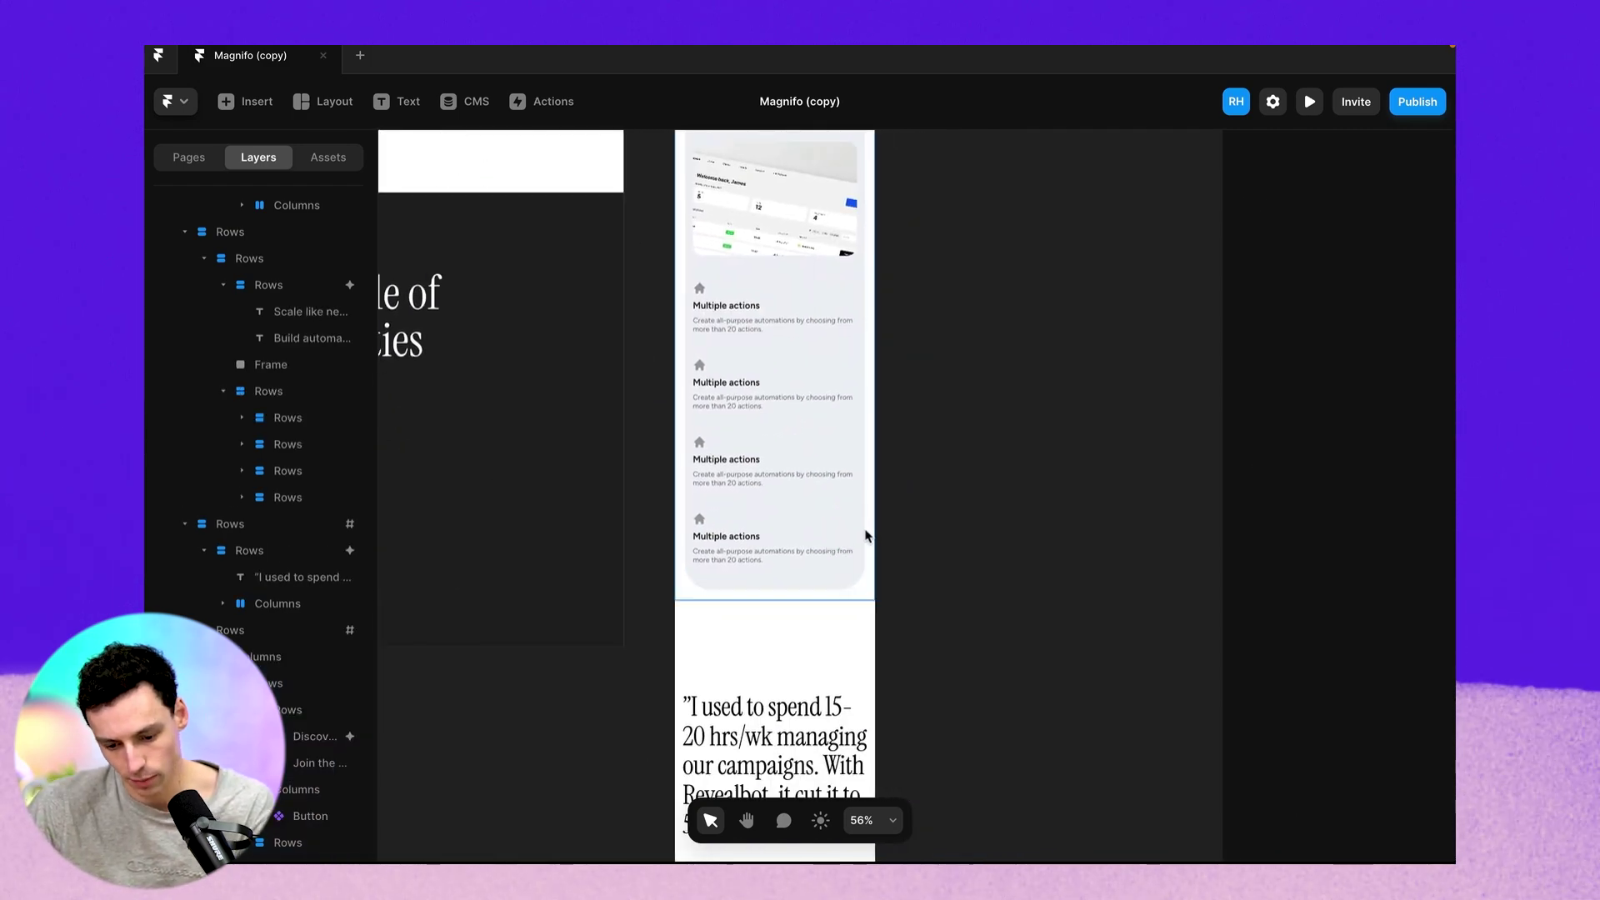
scroll(865, 528, down, 8)
Preview the site narrowed to phone width, check the layout, then return to the editor.
scroll(721, 492, up, 10)
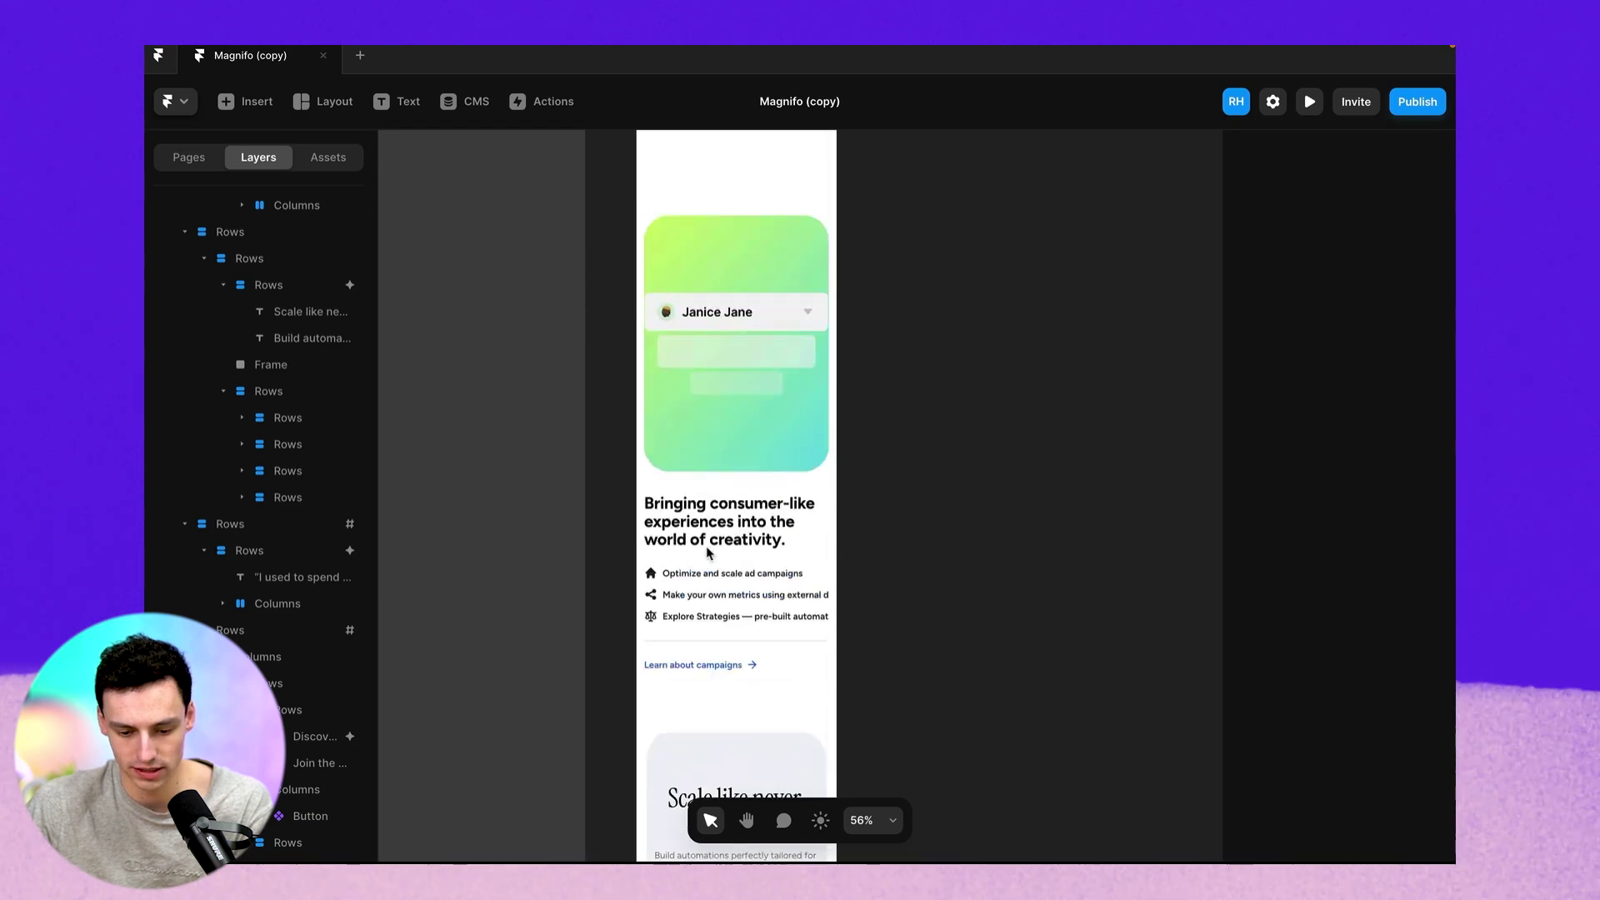
click(1310, 101)
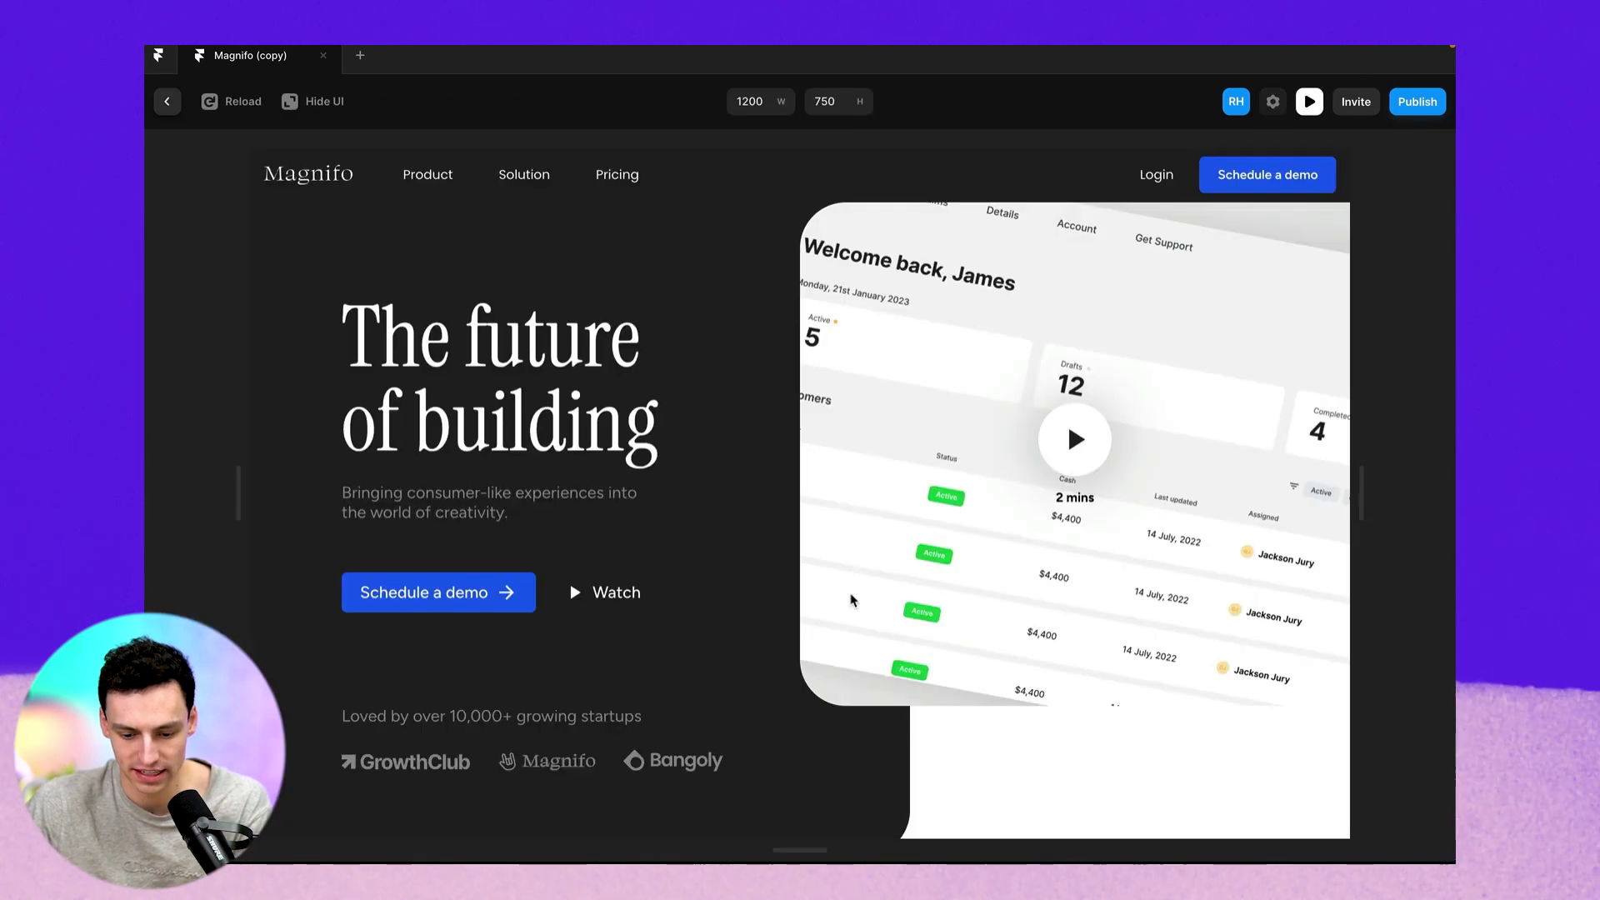
drag(1367, 491, 988, 464)
scroll(859, 490, down, 15)
scroll(859, 490, down, 5)
click(167, 101)
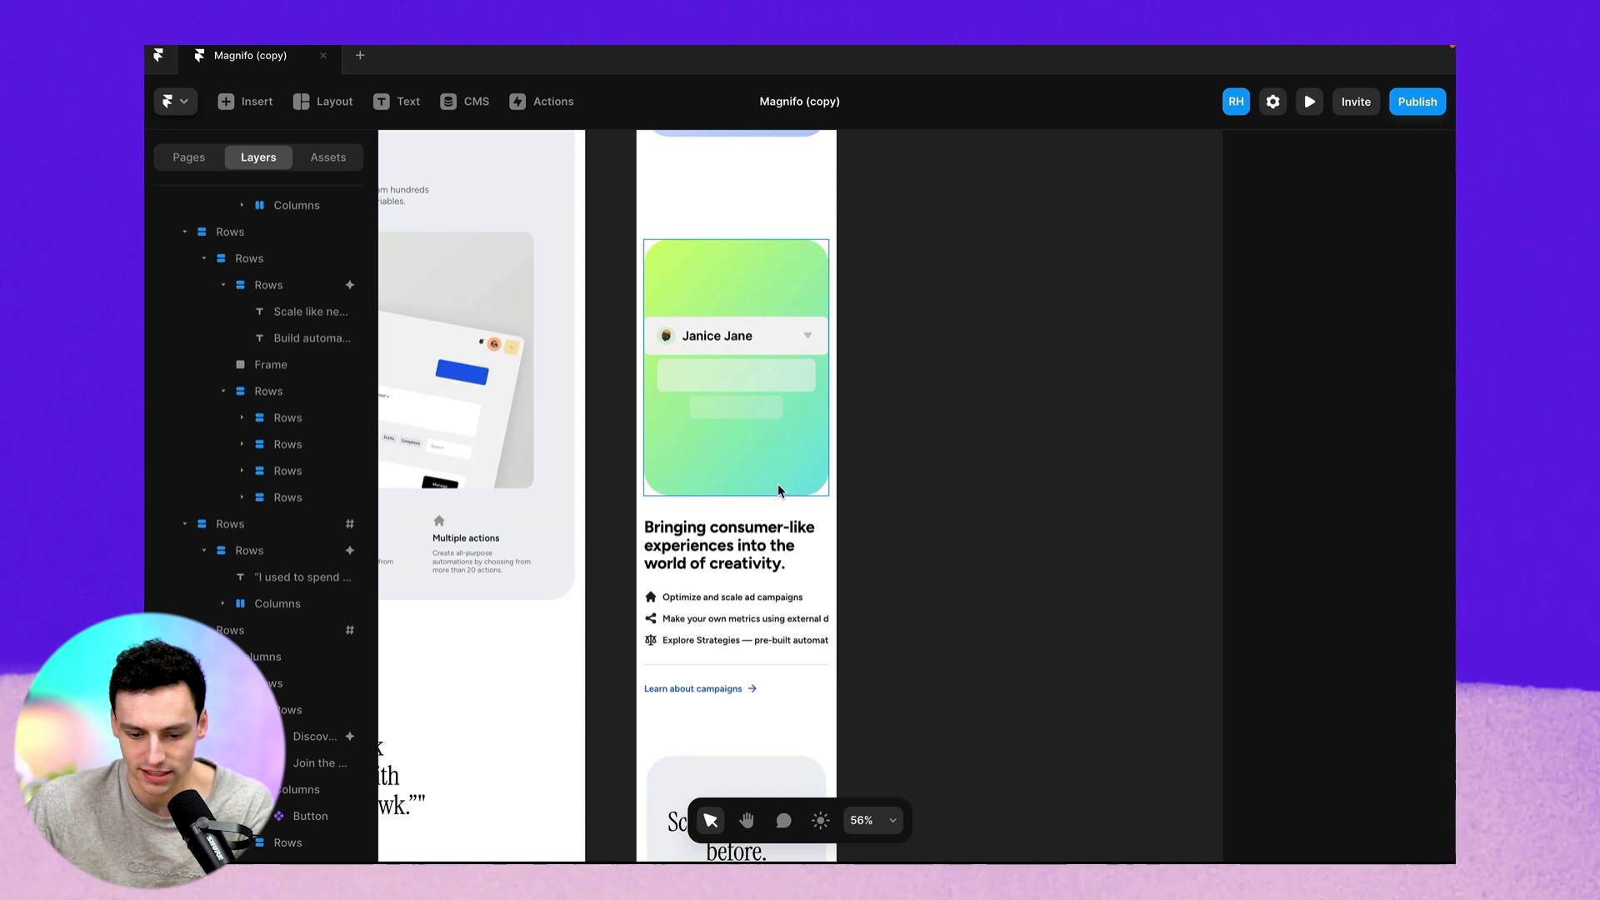
Reduce the stats-card section's top and bottom padding from 100 to 50, then tighten the next section to 57.
scroll(780, 490, up, 4)
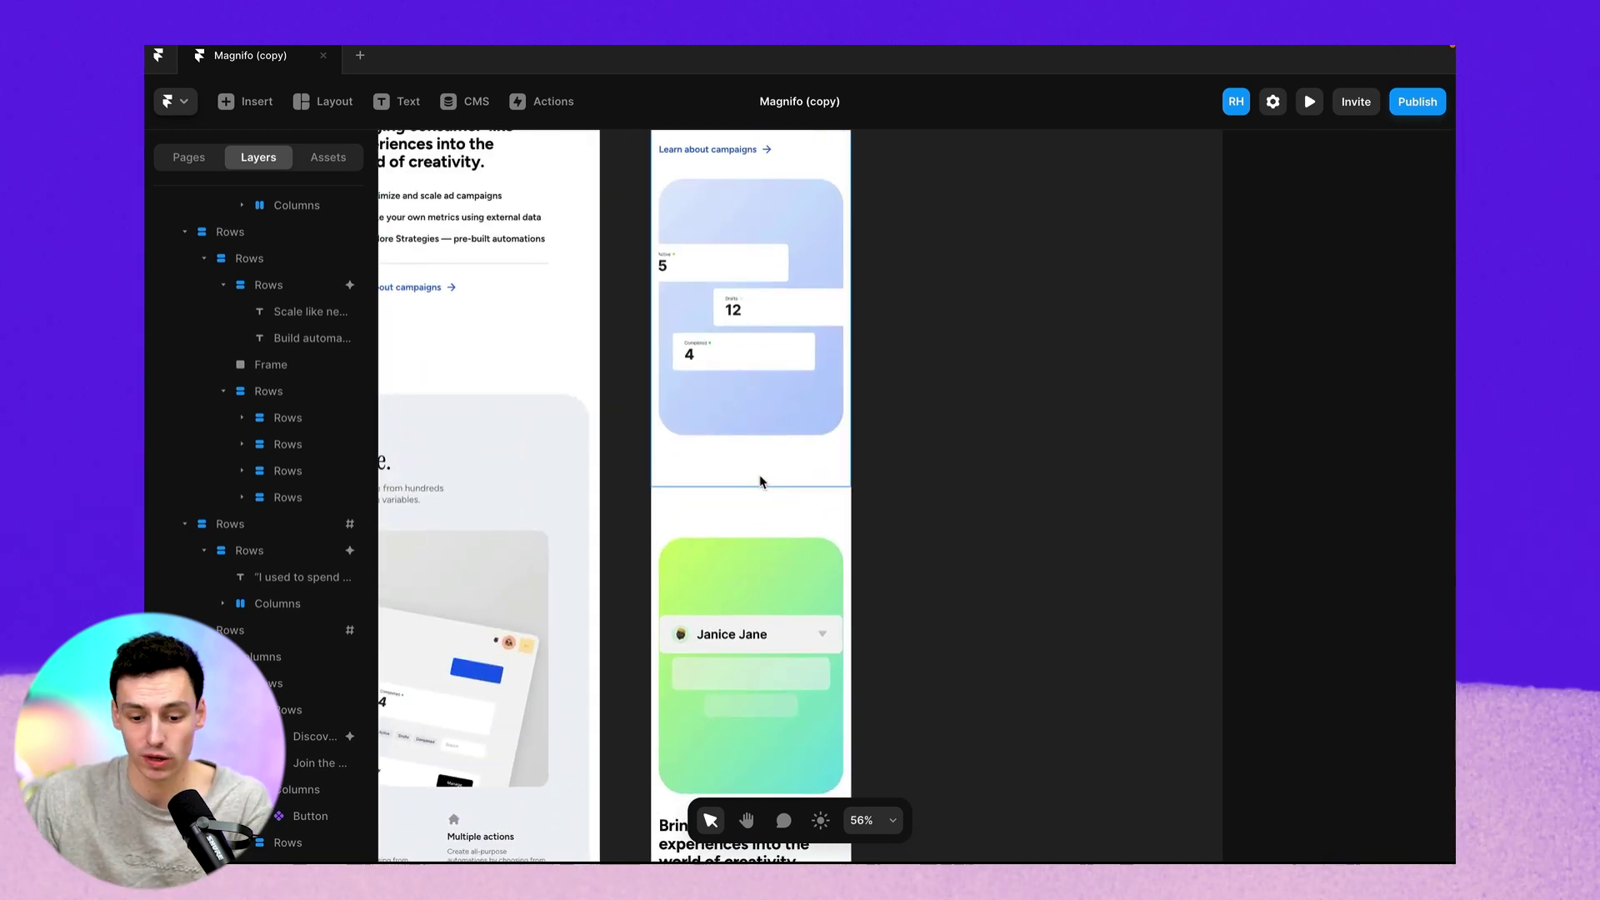
click(760, 500)
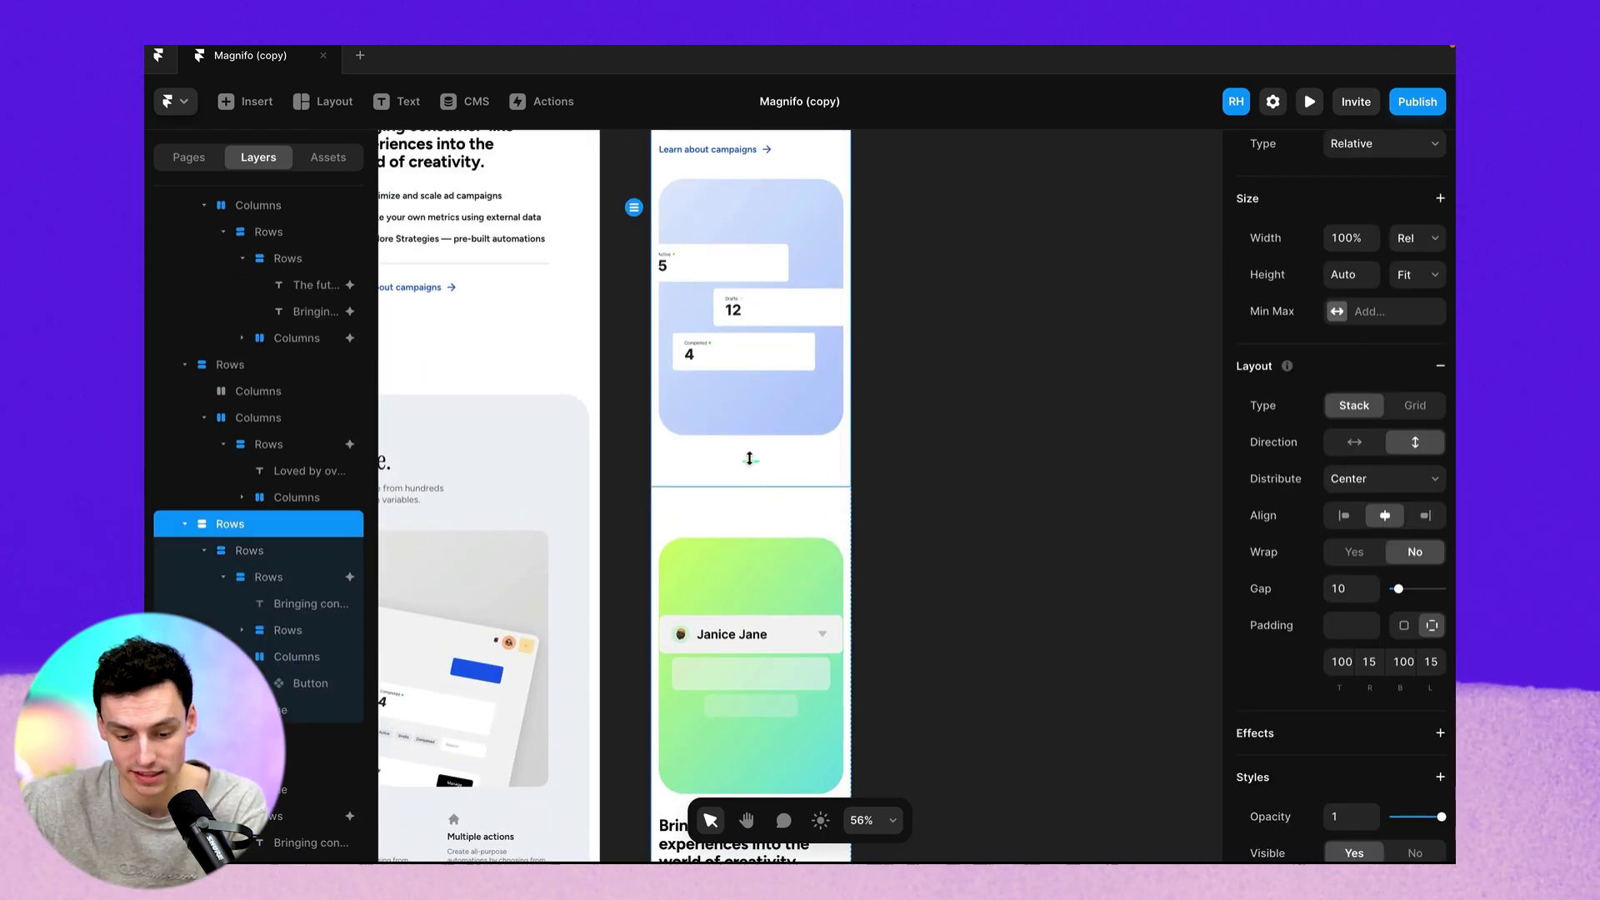
mouse_move(749, 456)
mouse_down()
mouse_move(752, 422)
mouse_move(756, 449)
mouse_up()
click(756, 461)
click(918, 467)
scroll(920, 474, down, 12)
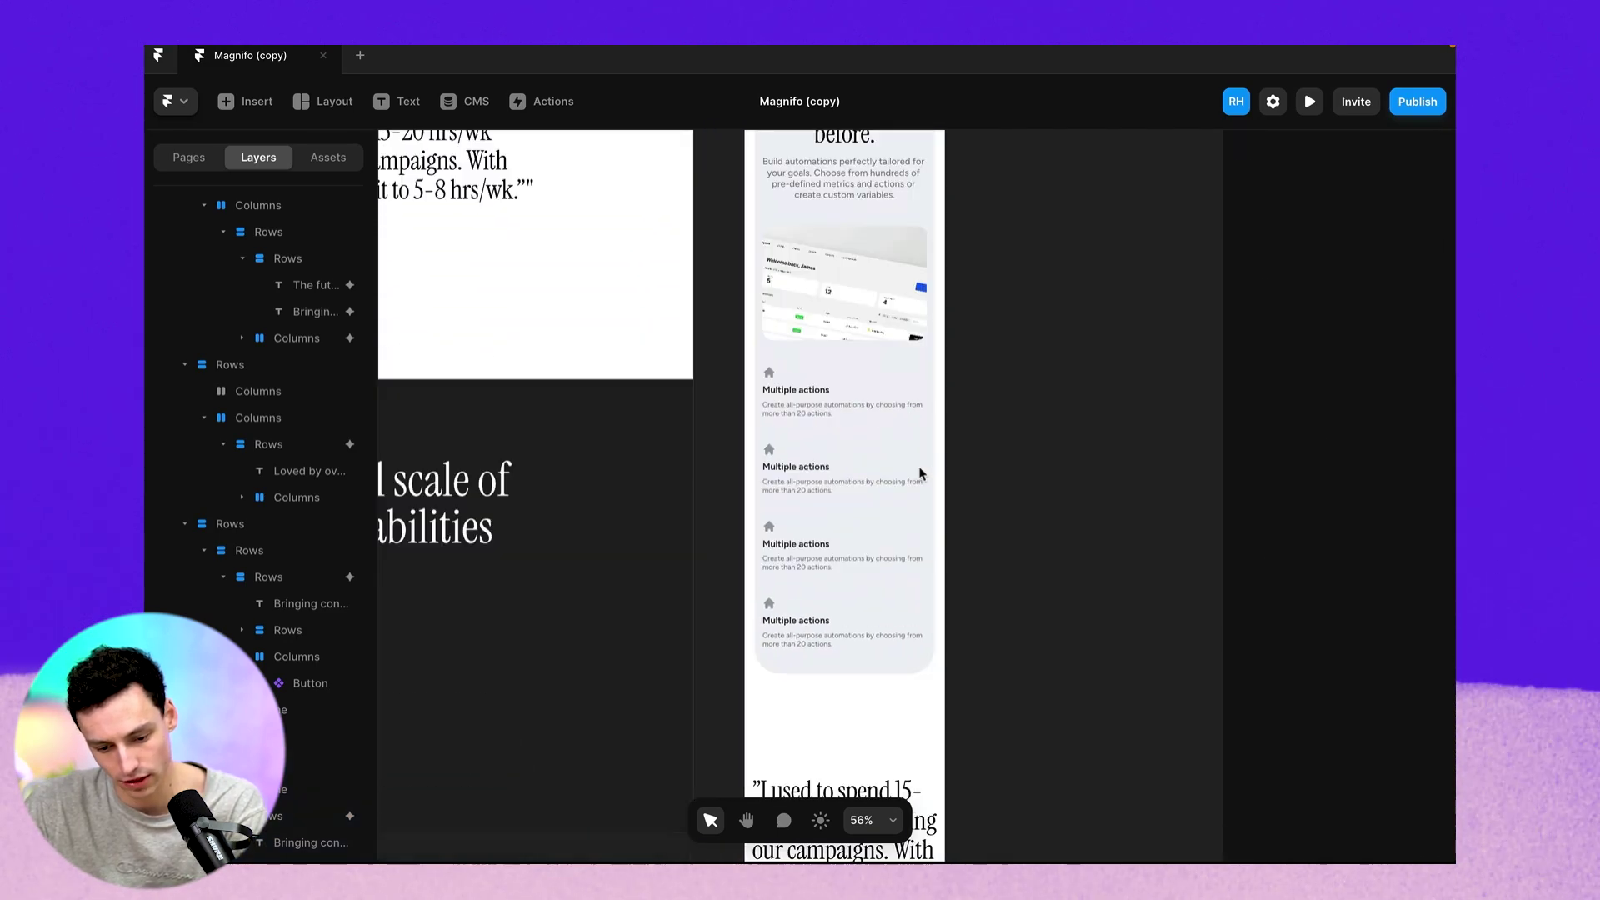
scroll(920, 473, down, 3)
Preview the site at 406 px wide and scroll the mobile layout down to the dark call-to-action section.
key(super+p)
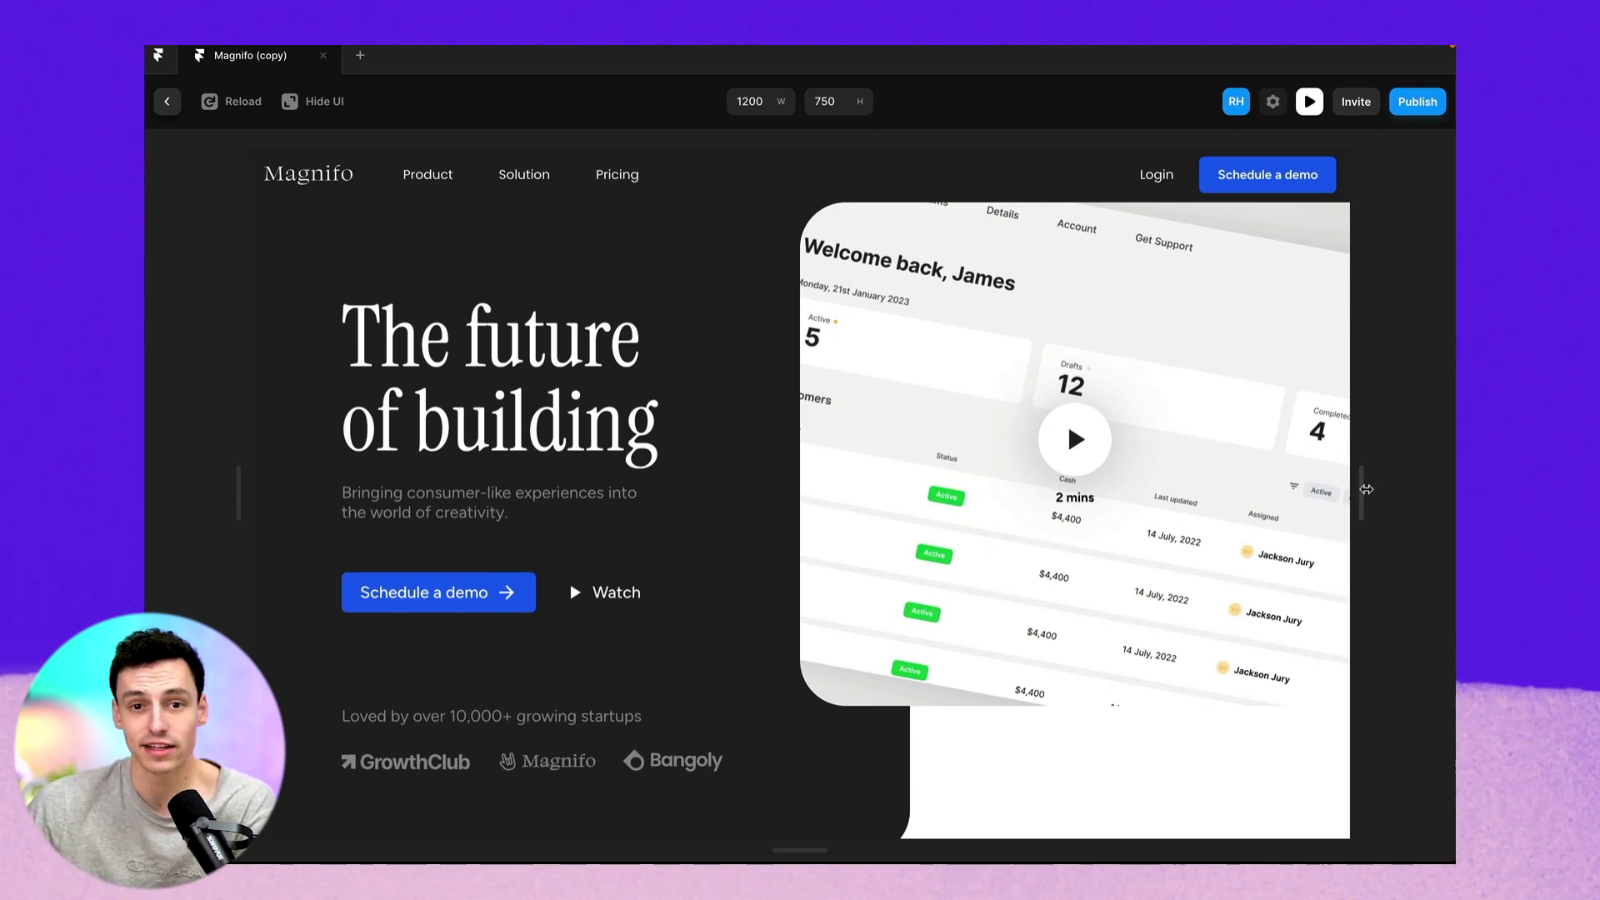
drag(1365, 489, 1005, 505)
scroll(870, 491, down, 10)
scroll(872, 492, down, 10)
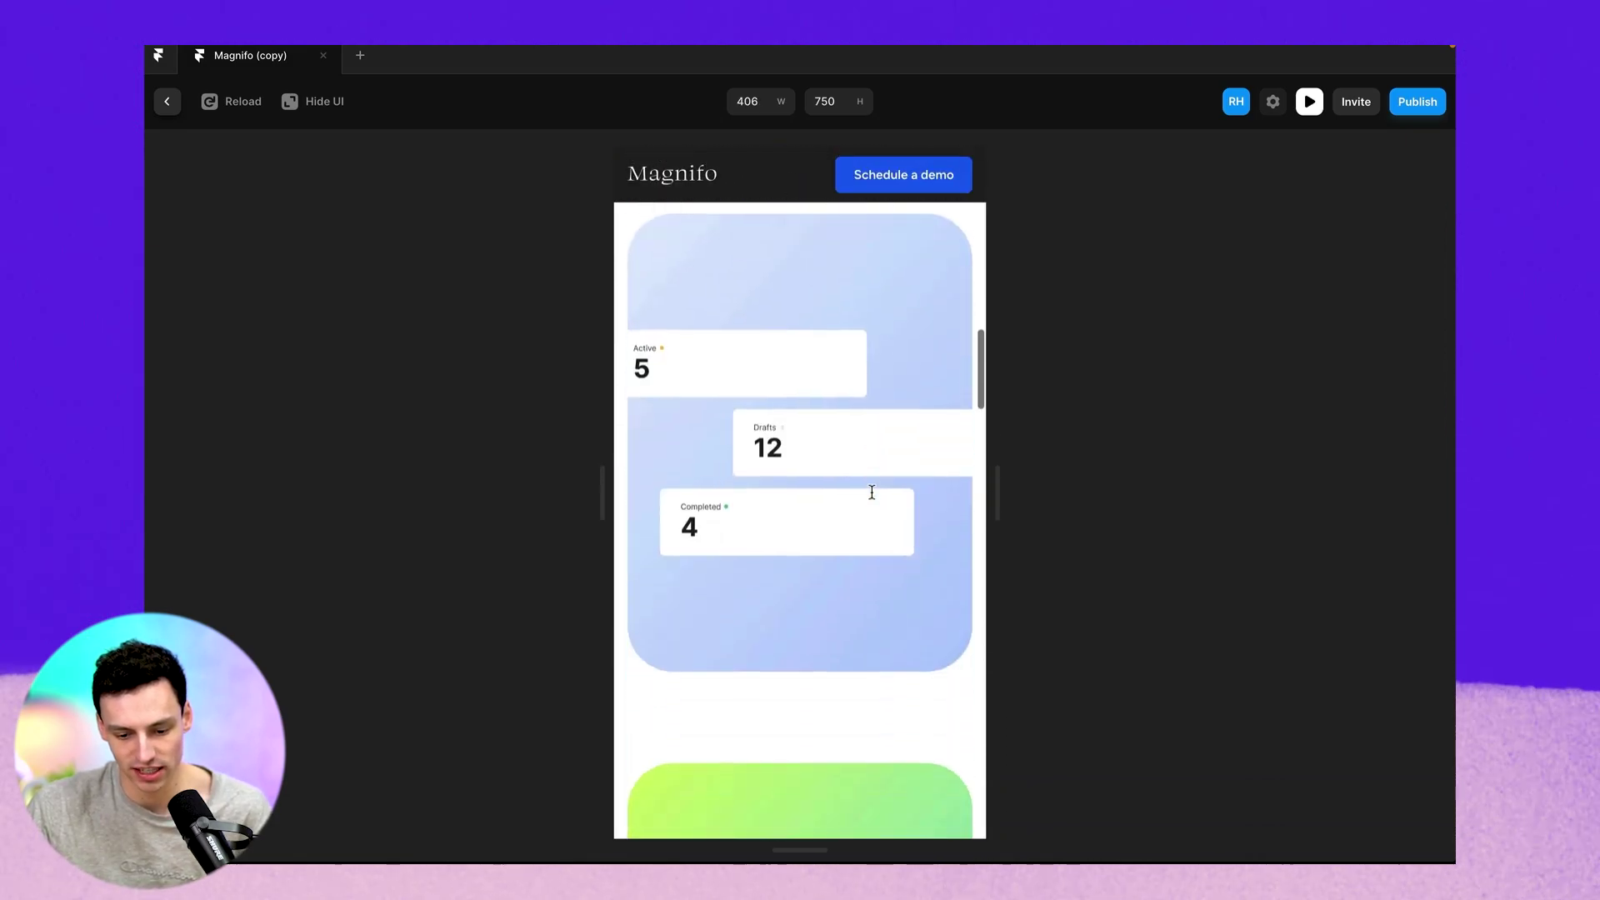
scroll(872, 492, down, 15)
scroll(872, 492, down, 5)
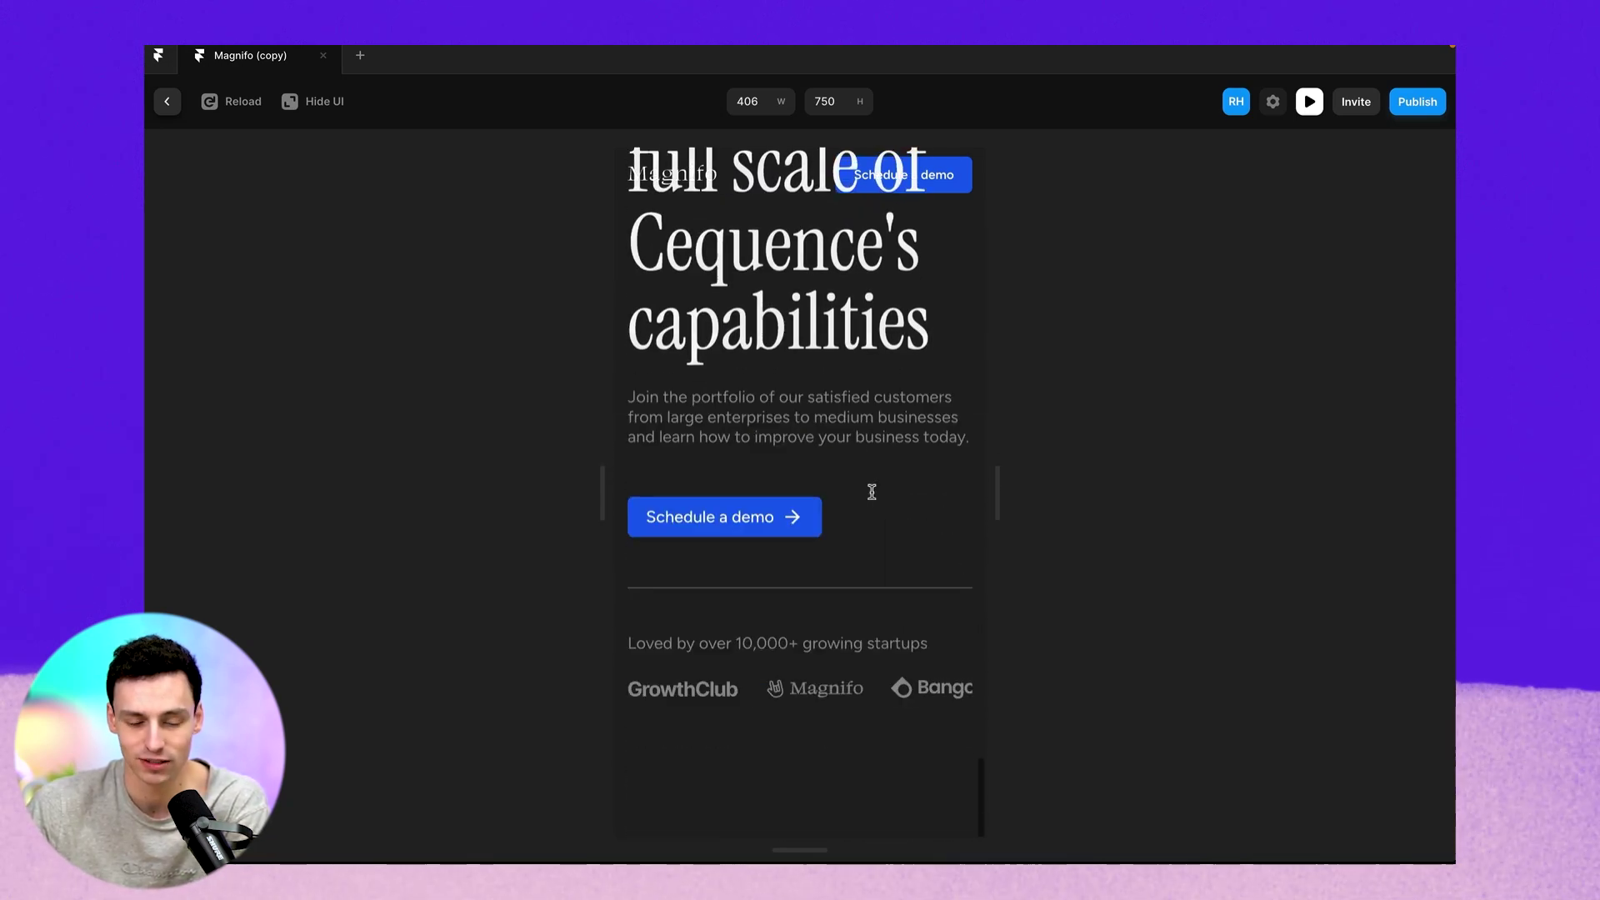